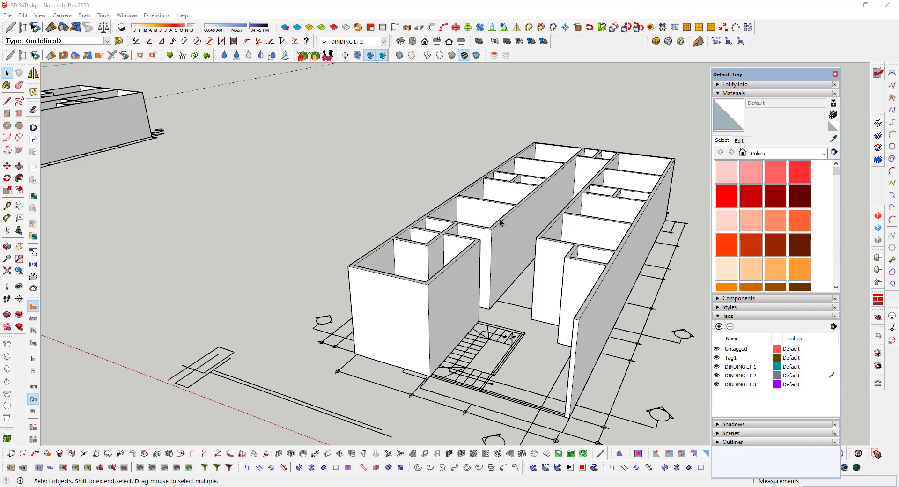
# Orbit and zoom the building from a steep top-down view to its rooms and interior walls
pyautogui.scroll(-3, 500, 222)
pyautogui.scroll(-2, 500, 222)
pyautogui.scroll(1, 530, 240)
pyautogui.scroll(4, 530, 240)
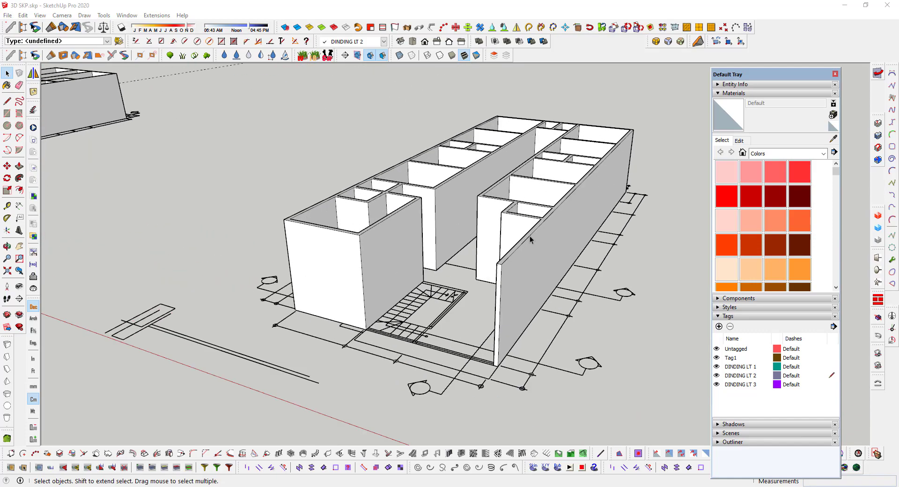
pyautogui.moveTo(452, 207)
pyautogui.mouseDown(button='middle')
pyautogui.moveTo(467, 275)
pyautogui.moveTo(479, 261)
pyautogui.moveTo(608, 229)
pyautogui.moveTo(611, 253)
pyautogui.moveTo(566, 259)
pyautogui.mouseUp(button='middle')
pyautogui.scroll(-3, 480, 261)
pyautogui.scroll(4, 482, 276)
pyautogui.scroll(3, 473, 279)
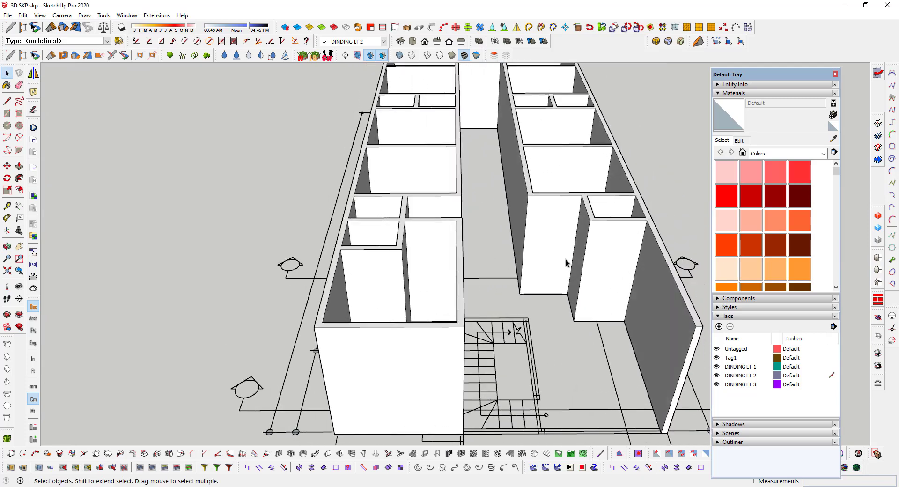
pyautogui.scroll(-1, 565, 260)
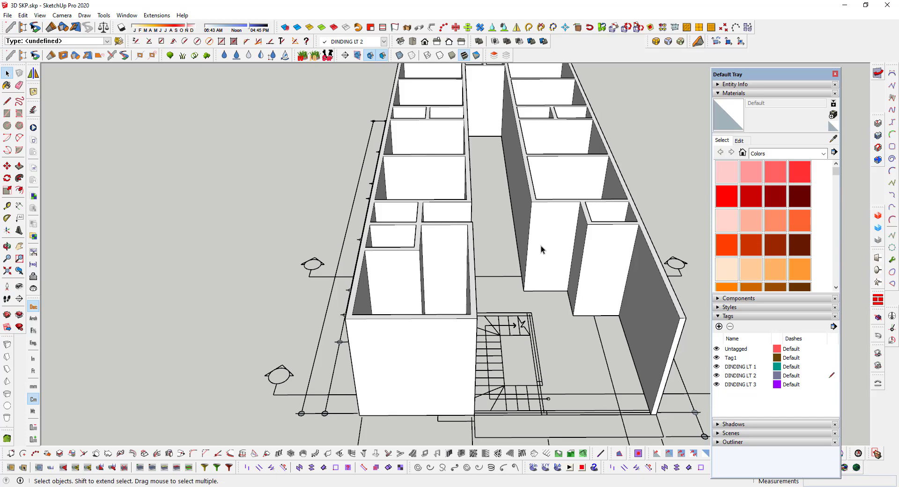
pyautogui.scroll(-3, 541, 246)
pyautogui.scroll(-3, 541, 246)
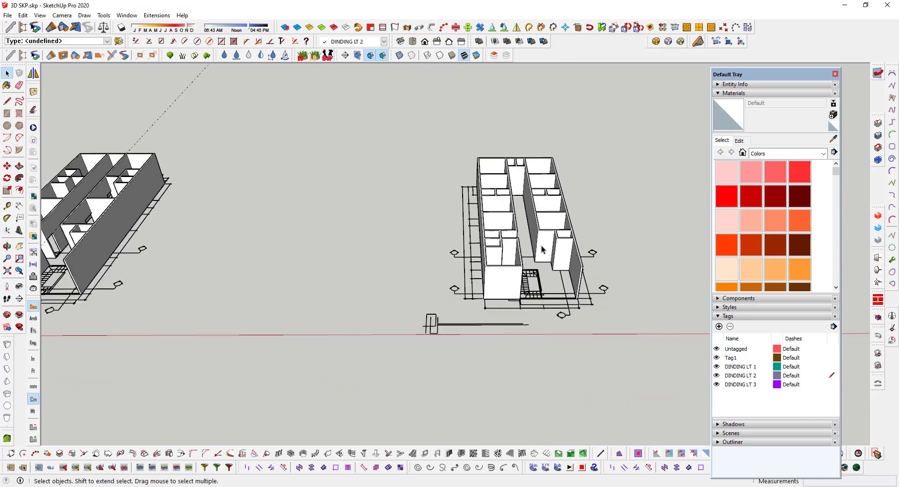
pyautogui.scroll(-2, 468, 250)
pyautogui.scroll(3, 327, 244)
pyautogui.scroll(3, 318, 241)
pyautogui.scroll(3, 303, 242)
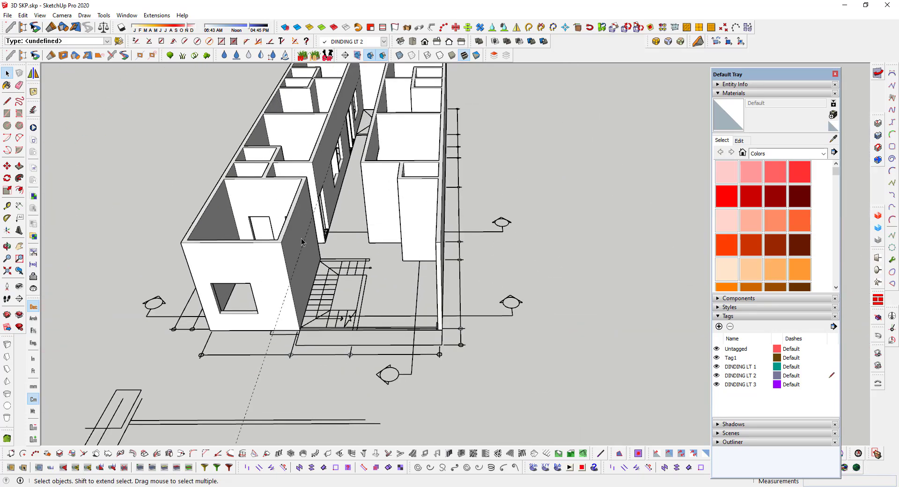
pyautogui.moveTo(337, 229); pyautogui.dragTo(508, 234, button='middle')
pyautogui.scroll(3, 421, 239)
pyautogui.scroll(3, 349, 245)
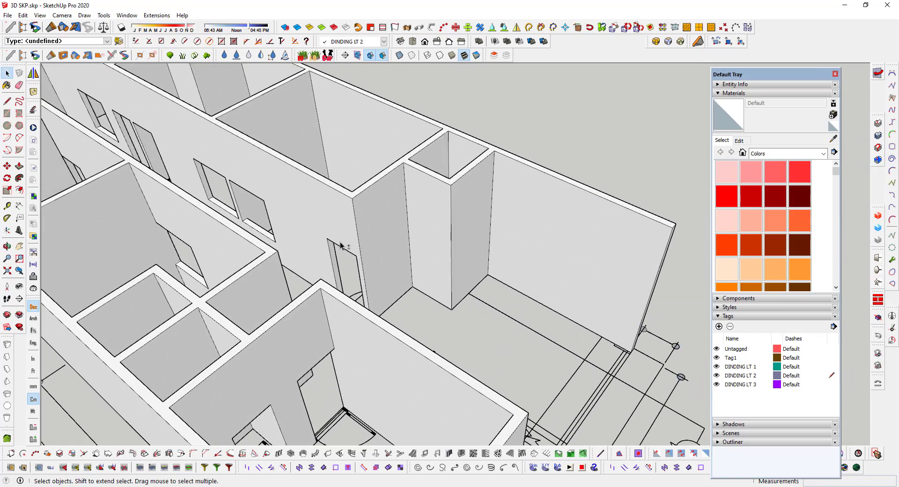
pyautogui.moveTo(349, 245)
pyautogui.keyDown('shift'); pyautogui.mouseDown(button='middle')
pyautogui.moveTo(487, 228)
pyautogui.moveTo(488, 261)
pyautogui.mouseUp(button='middle'); pyautogui.keyUp('shift')
pyautogui.scroll(3, 487, 261)
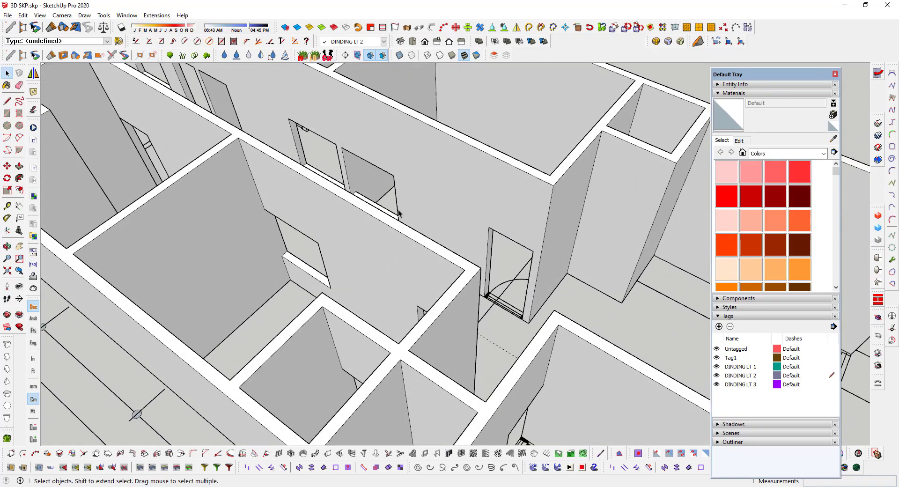
pyautogui.scroll(-3, 449, 268)
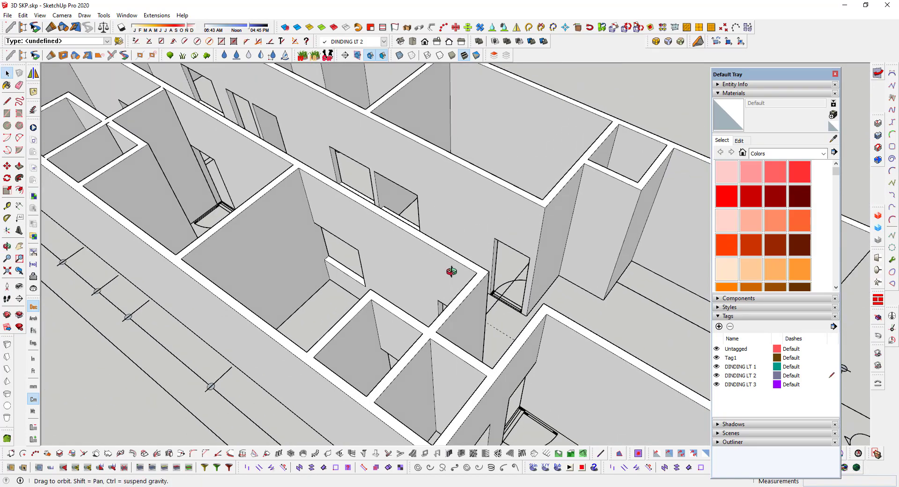
pyautogui.scroll(3, 385, 203)
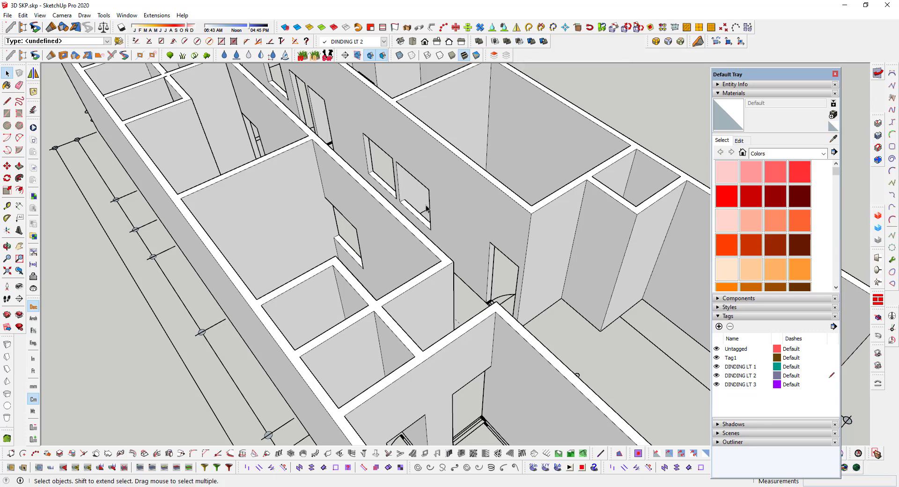
pyautogui.scroll(-2, 427, 207)
pyautogui.scroll(-3, 426, 208)
pyautogui.moveTo(426, 208); pyautogui.dragTo(222, 180, button='middle')
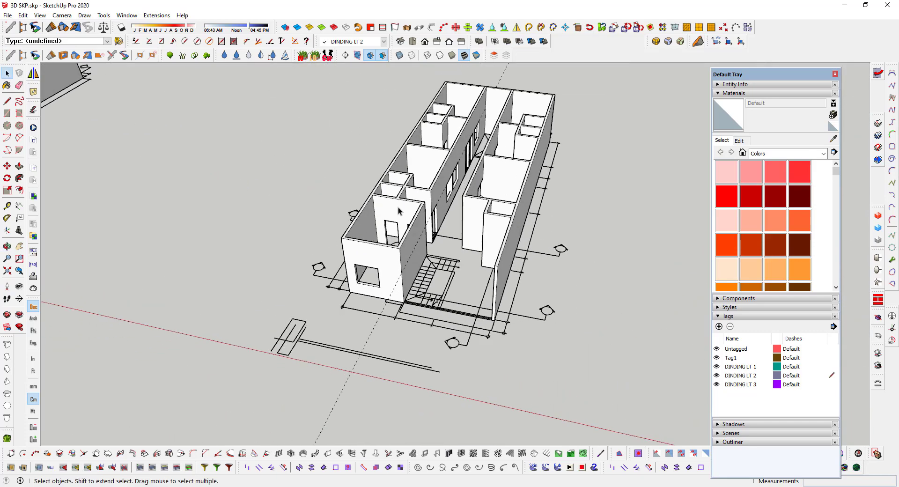
pyautogui.scroll(5, 421, 234)
pyautogui.moveTo(422, 235)
pyautogui.keyDown('shift'); pyautogui.mouseDown(button='middle')
pyautogui.moveTo(462, 259)
pyautogui.moveTo(363, 275)
pyautogui.moveTo(305, 267)
pyautogui.moveTo(347, 275)
pyautogui.mouseUp(button='middle'); pyautogui.keyUp('shift')
# Orbit to oblique views showing the building's stairs, then float a docked tool set
pyautogui.scroll(3, 377, 266)
pyautogui.scroll(-1, 396, 248)
pyautogui.scroll(-3, 407, 196)
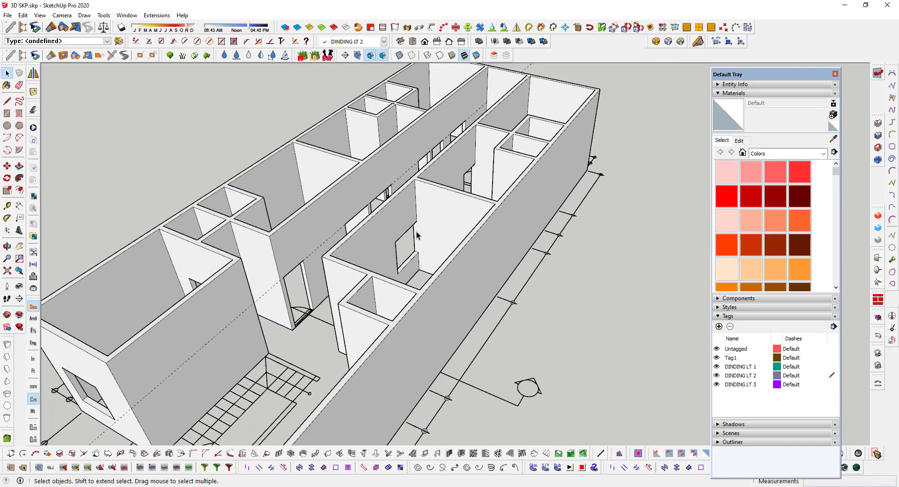
pyautogui.scroll(-3, 384, 220)
pyautogui.scroll(-2, 378, 229)
pyautogui.scroll(-1, 378, 230)
pyautogui.moveTo(378, 230)
pyautogui.mouseDown(button='middle')
pyautogui.moveTo(466, 177)
pyautogui.moveTo(534, 151)
pyautogui.moveTo(561, 165)
pyautogui.moveTo(397, 275)
pyautogui.moveTo(342, 266)
pyautogui.moveTo(373, 241)
pyautogui.mouseUp(button='middle')
pyautogui.scroll(3, 380, 236)
pyautogui.scroll(2, 381, 241)
pyautogui.scroll(2, 382, 241)
pyautogui.scroll(-3, 561, 165)
pyautogui.scroll(-3, 373, 241)
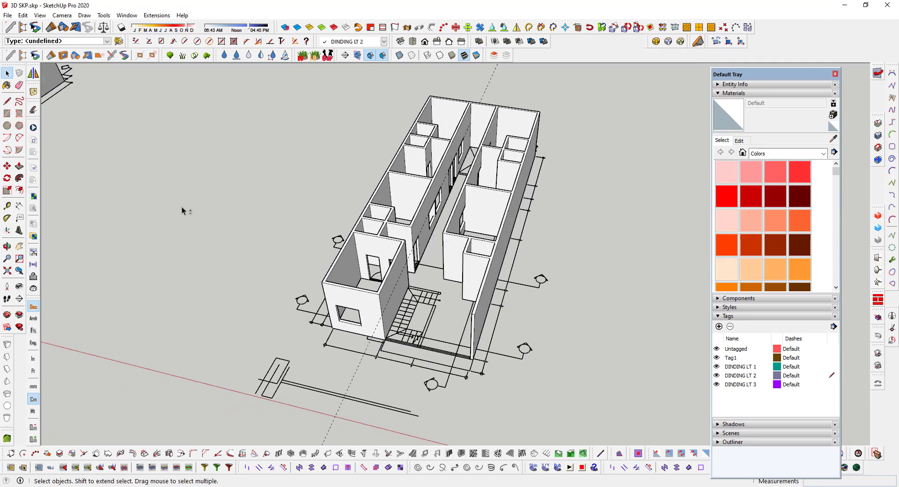
pyautogui.moveTo(184, 211)
pyautogui.mouseDown(button='middle')
pyautogui.moveTo(528, 247)
pyautogui.moveTo(97, 161)
pyautogui.mouseUp(button='middle')
pyautogui.scroll(3, 107, 196)
pyautogui.moveTo(144, 200)
pyautogui.mouseDown(button='middle')
pyautogui.moveTo(241, 187)
pyautogui.moveTo(361, 151)
pyautogui.moveTo(227, 257)
pyautogui.mouseUp(button='middle')
pyautogui.scroll(-2, 227, 257)
pyautogui.scroll(-3, 244, 216)
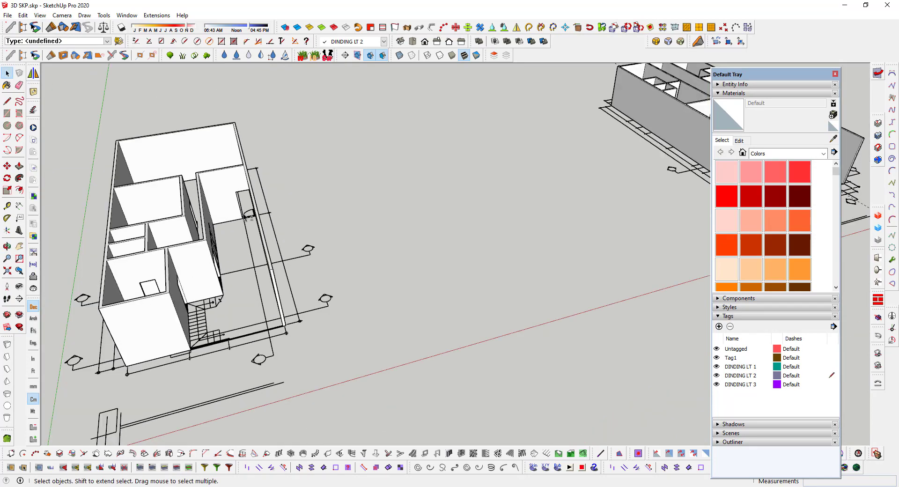
pyautogui.moveTo(245, 216)
pyautogui.mouseDown(button='middle')
pyautogui.moveTo(351, 176)
pyautogui.moveTo(261, 190)
pyautogui.mouseUp(button='middle')
pyautogui.scroll(3, 351, 176)
pyautogui.scroll(2, 351, 176)
pyautogui.scroll(2, 264, 190)
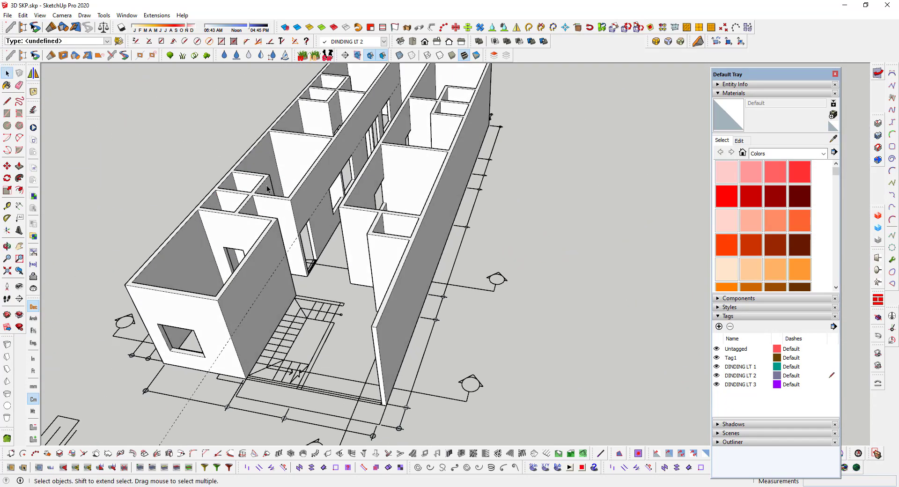
pyautogui.moveTo(288, 165)
pyautogui.mouseDown(button='middle')
pyautogui.moveTo(336, 178)
pyautogui.moveTo(559, 305)
pyautogui.mouseUp(button='middle')
pyautogui.scroll(-3, 336, 181)
pyautogui.scroll(-2, 337, 181)
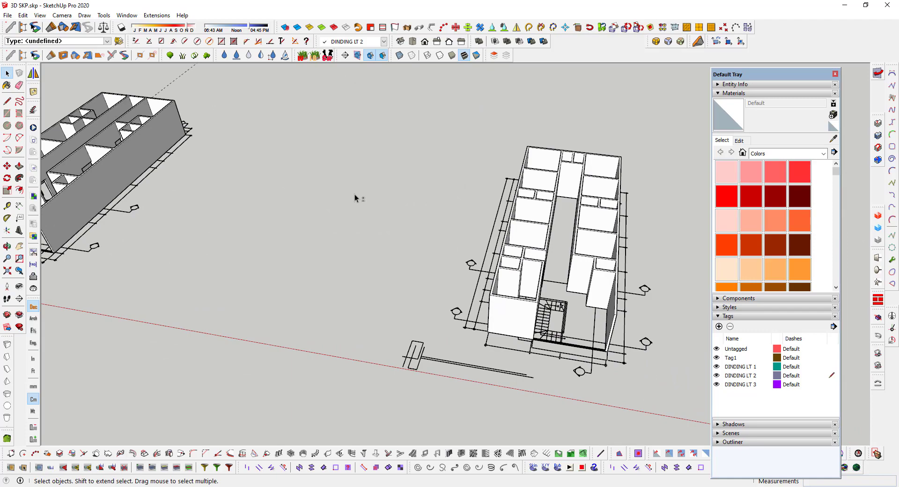
pyautogui.moveTo(538, 229)
pyautogui.mouseDown(button='middle')
pyautogui.moveTo(343, 244)
pyautogui.moveTo(499, 212)
pyautogui.mouseUp(button='middle')
pyautogui.scroll(3, 343, 244)
pyautogui.moveTo(498, 262)
pyautogui.mouseDown(button='middle')
pyautogui.moveTo(414, 254)
pyautogui.moveTo(331, 288)
pyautogui.mouseUp(button='middle')
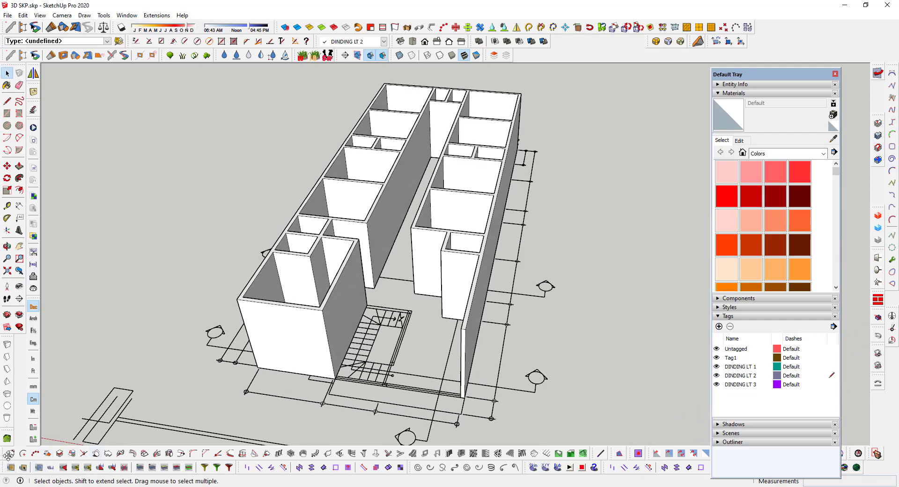
pyautogui.moveTo(8, 454); pyautogui.dragTo(358, 435)
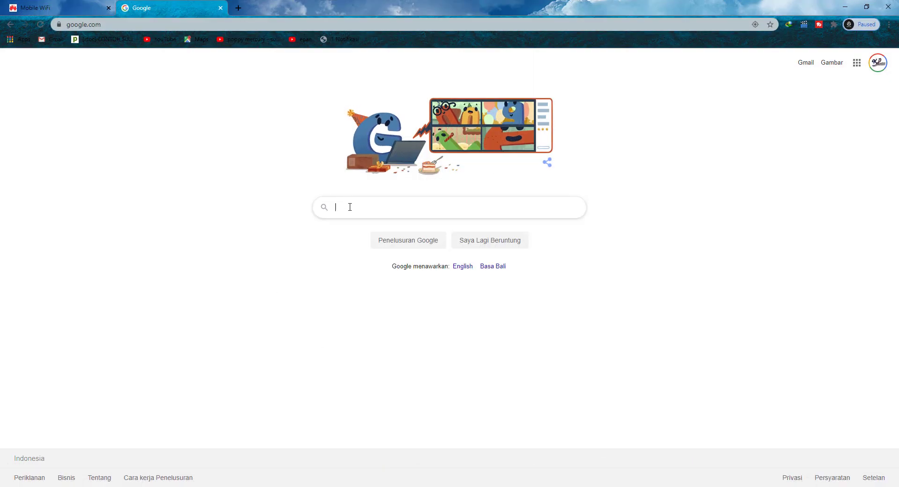
# Replace '3d' with 'ex' in Google's search box and choose the 'extension warehouse' suggestion
pyautogui.click(414, 205)
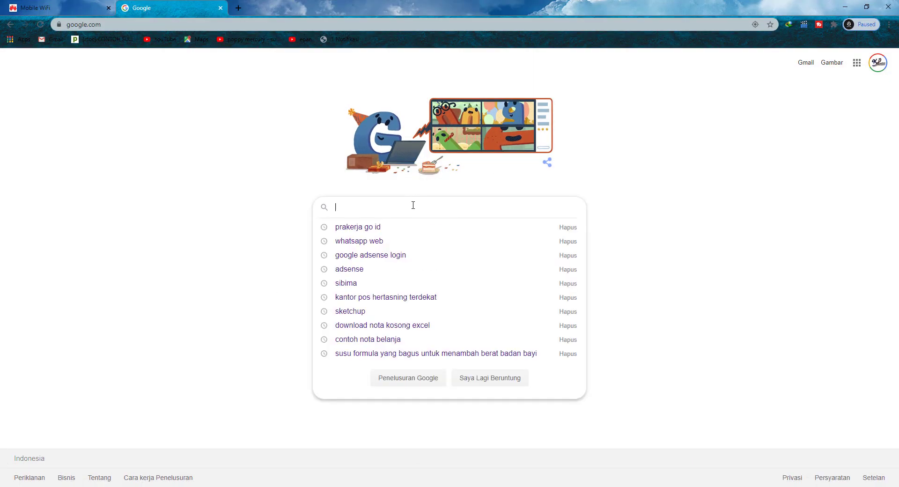
pyautogui.write('3d')
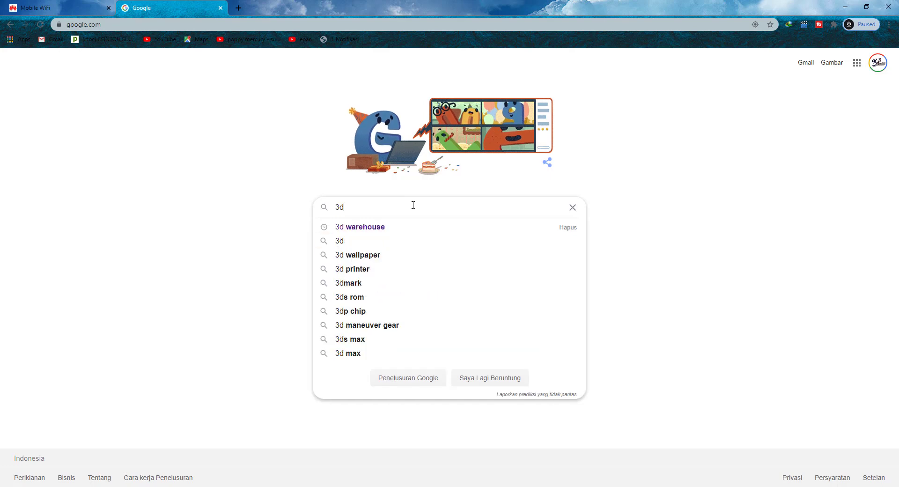
pyautogui.press('BackSpace')
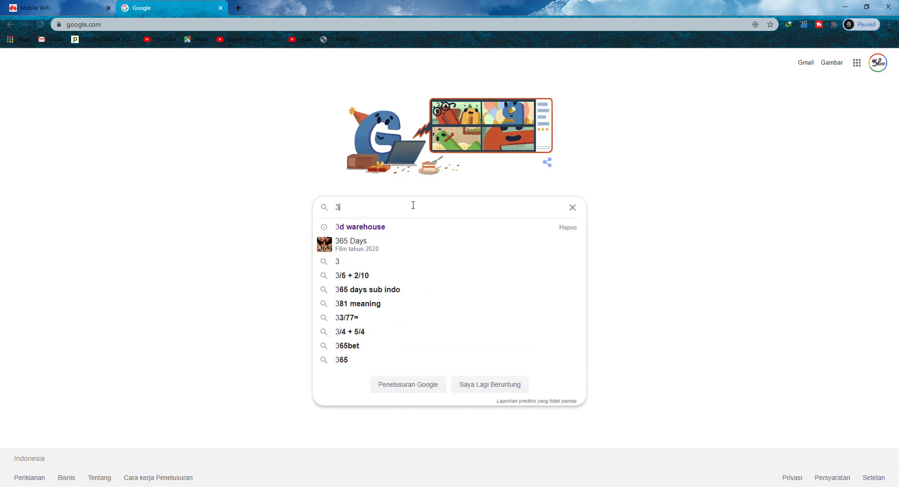
pyautogui.press('BackSpace')
pyautogui.write('ex')
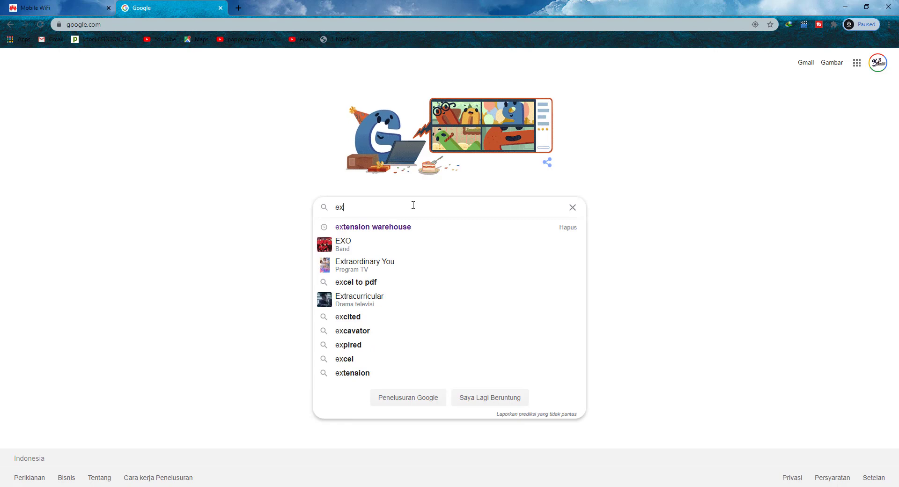
pyautogui.click(369, 233)
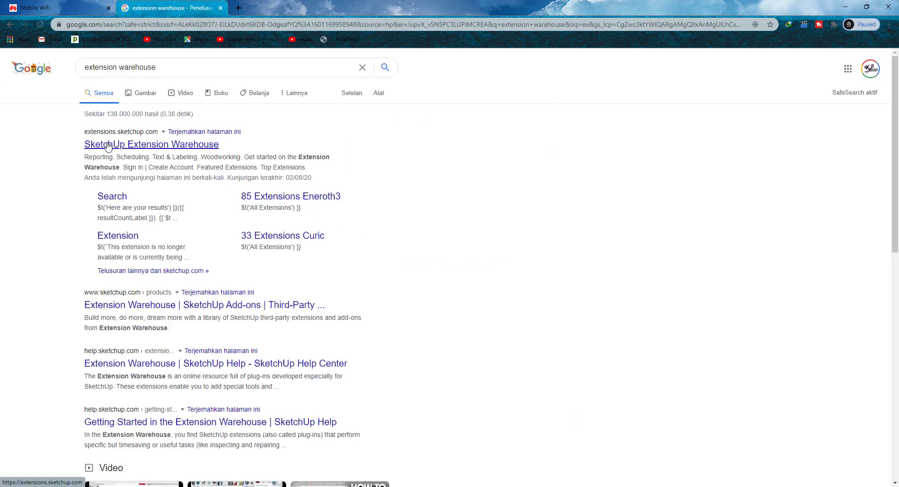
# Open the Extension Warehouse result, dismiss the translation offer, and load Google in a new tab
pyautogui.click(142, 147)
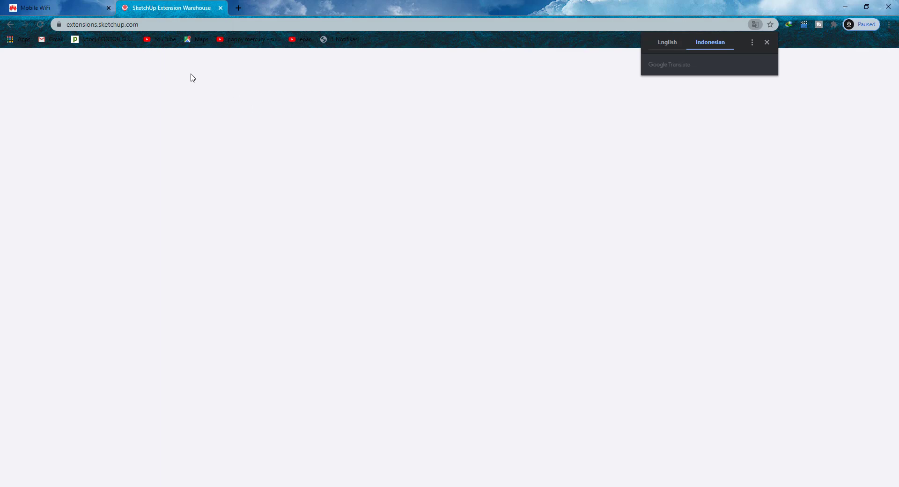
pyautogui.click(768, 43)
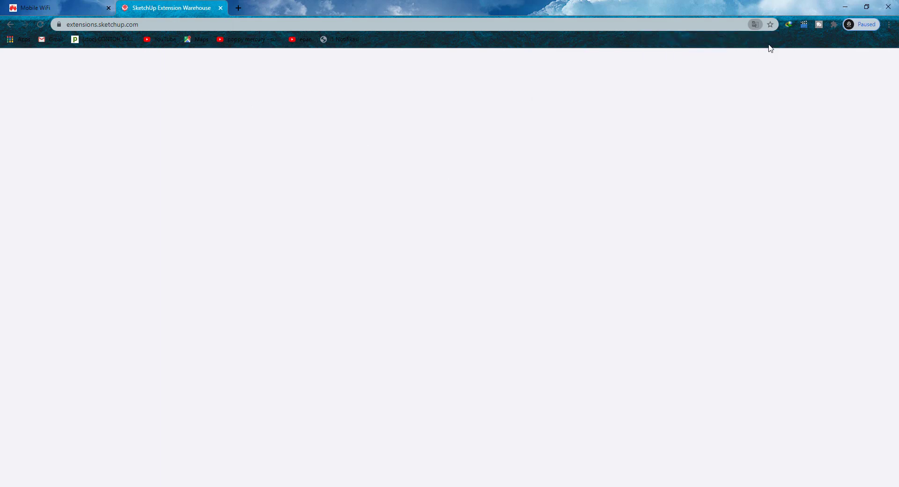
pyautogui.click(238, 10)
pyautogui.click(192, 7)
pyautogui.click(253, 10)
pyautogui.click(357, 25)
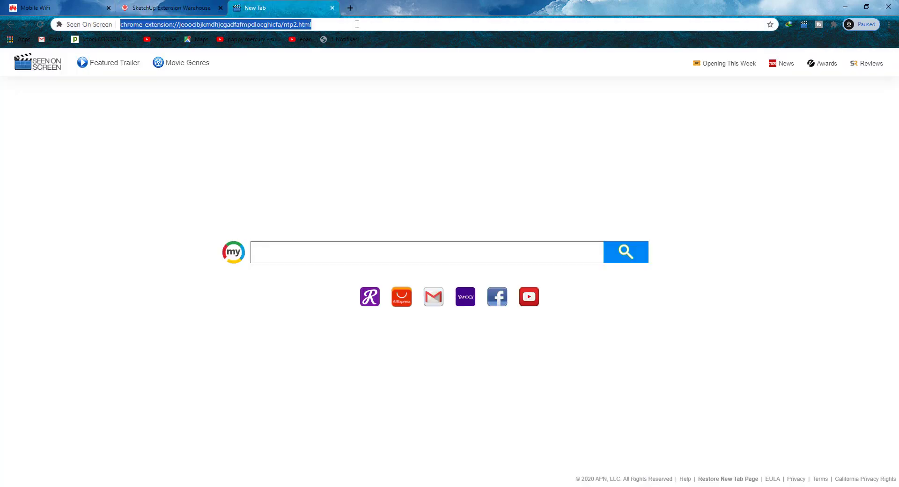
pyautogui.write('ww')
pyautogui.press('Return')
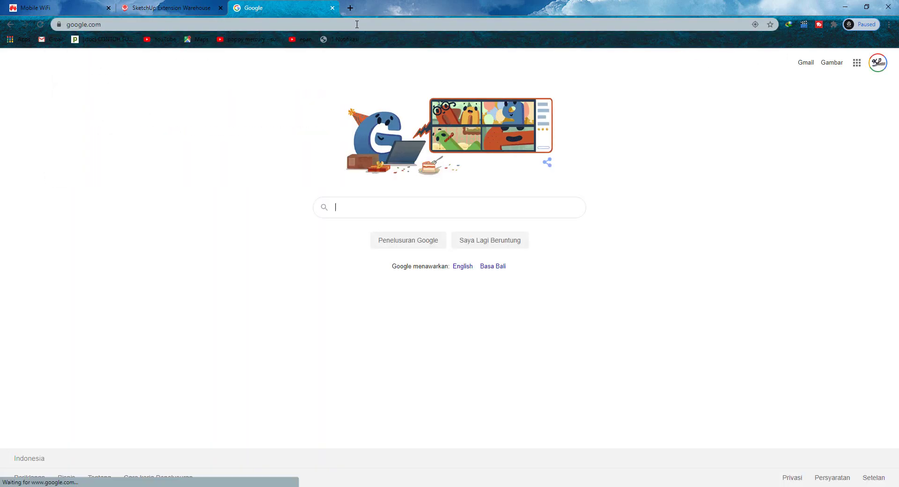
# Search Google again for 'extension warehouse' and open the SketchUp Extension Warehouse result
pyautogui.click(145, 7)
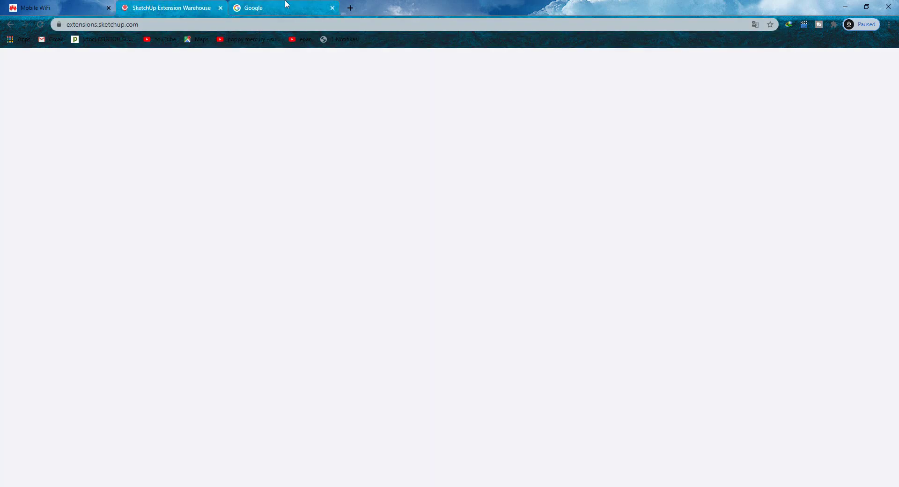
pyautogui.click(286, 7)
pyautogui.click(385, 212)
pyautogui.write('3')
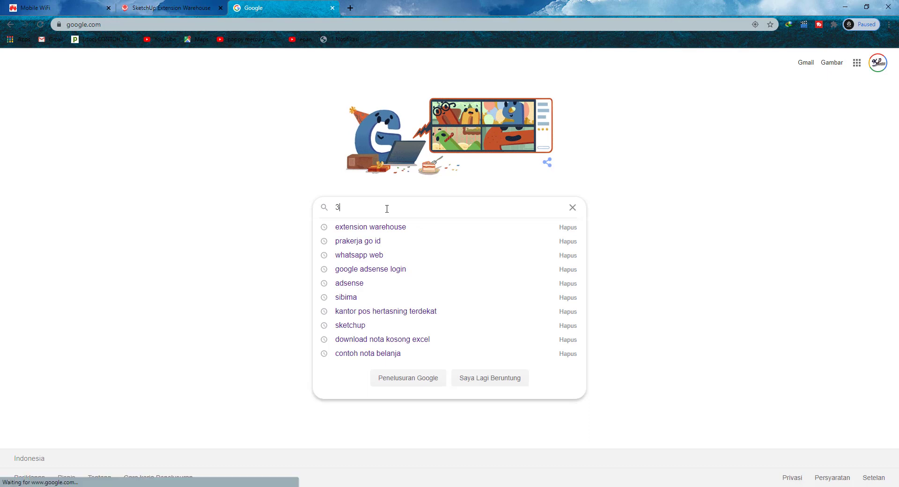
pyautogui.press('BackSpace')
pyautogui.write('e')
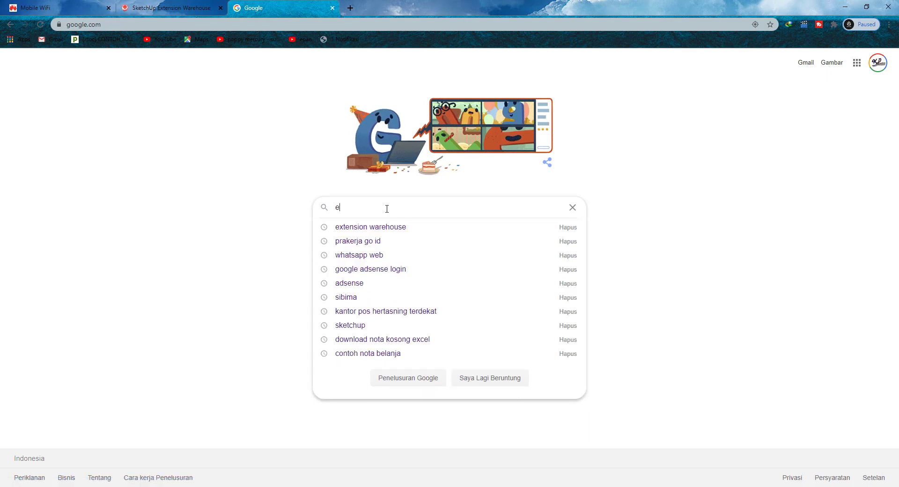
pyautogui.write('x')
pyautogui.click(382, 228)
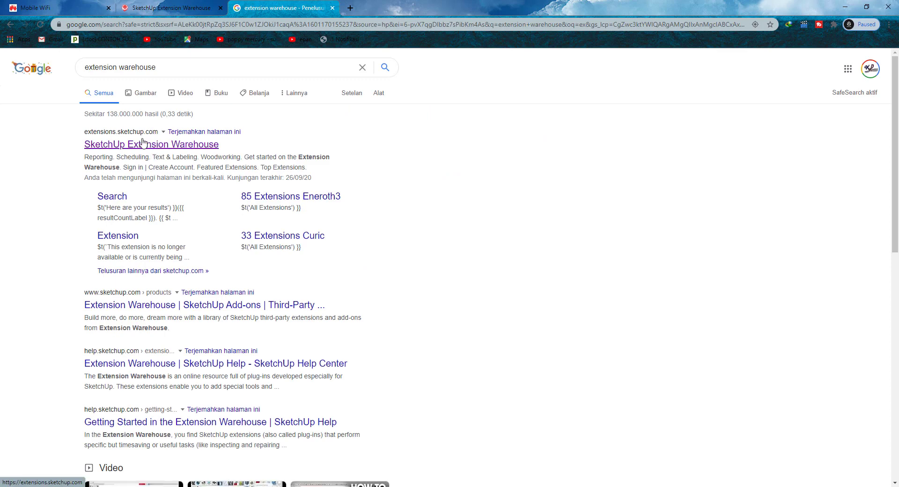
pyautogui.click(139, 143)
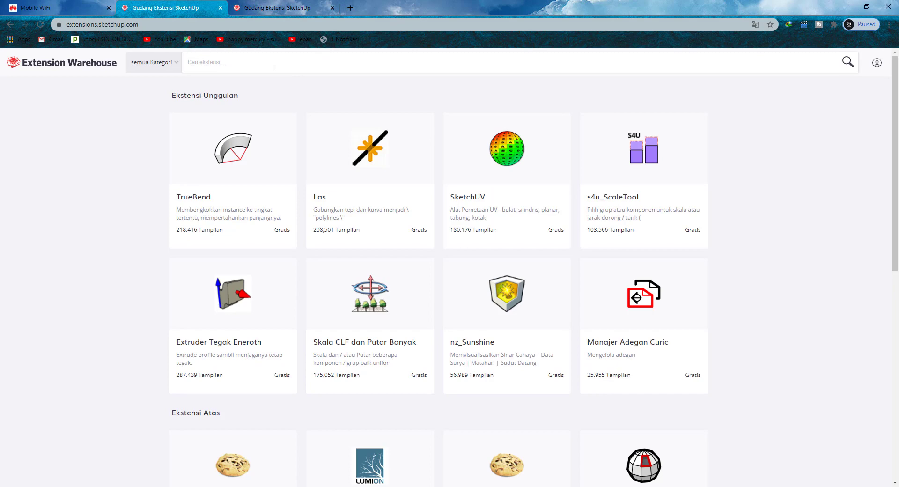
# Search the Extension Warehouse for '1001 b' and pick the 1001bit freeware suggestion
pyautogui.write('1001 ')
pyautogui.write('b')
pyautogui.press('BackSpace')
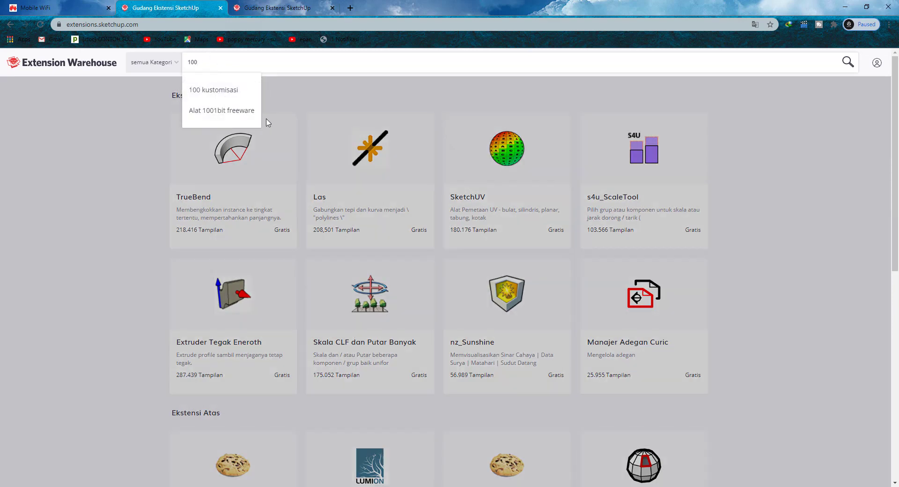
pyautogui.click(227, 113)
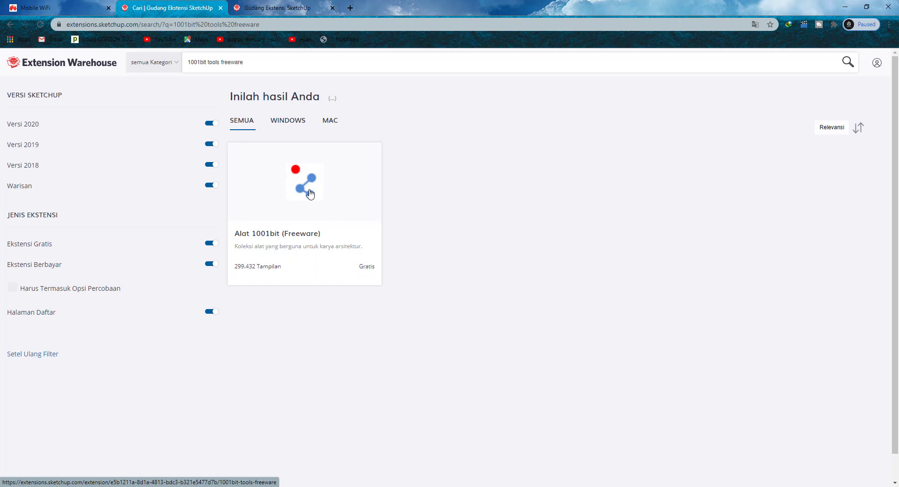
# Open the 1001bit Tools (Freeware) page and enter '10t' in the other tab's search
pyautogui.click(309, 189)
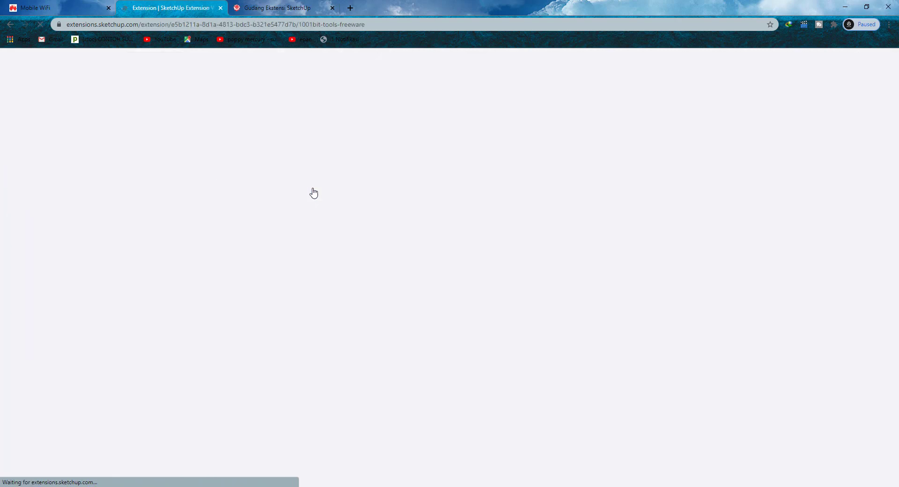
pyautogui.click(266, 4)
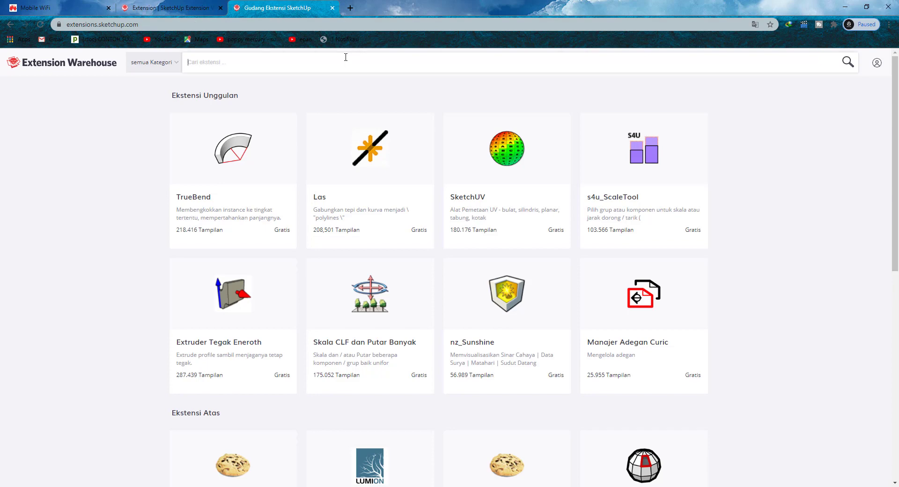
pyautogui.write('10')
pyautogui.write('t tool')
# Run the 1001bit tool search and browse the page, opening and dismissing the sign-in options
pyautogui.click(848, 62)
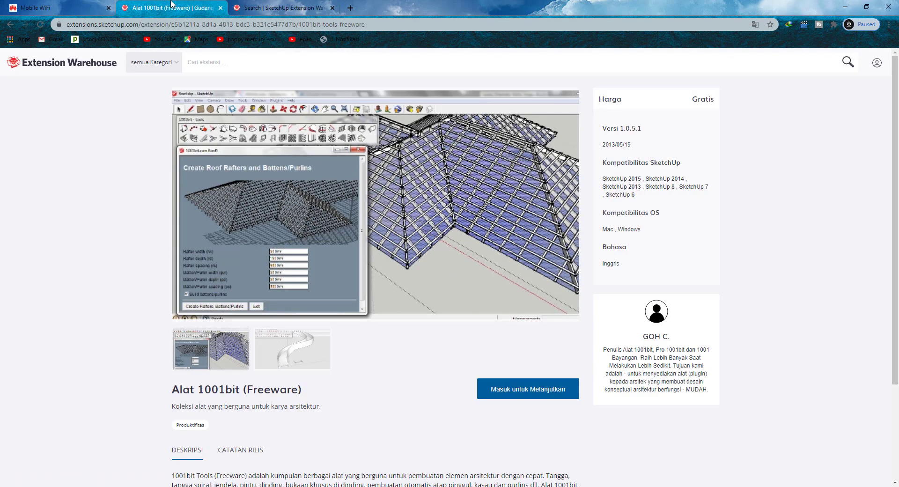
pyautogui.scroll(-1, 300, 224)
pyautogui.scroll(1, 295, 134)
pyautogui.scroll(-3, 260, 156)
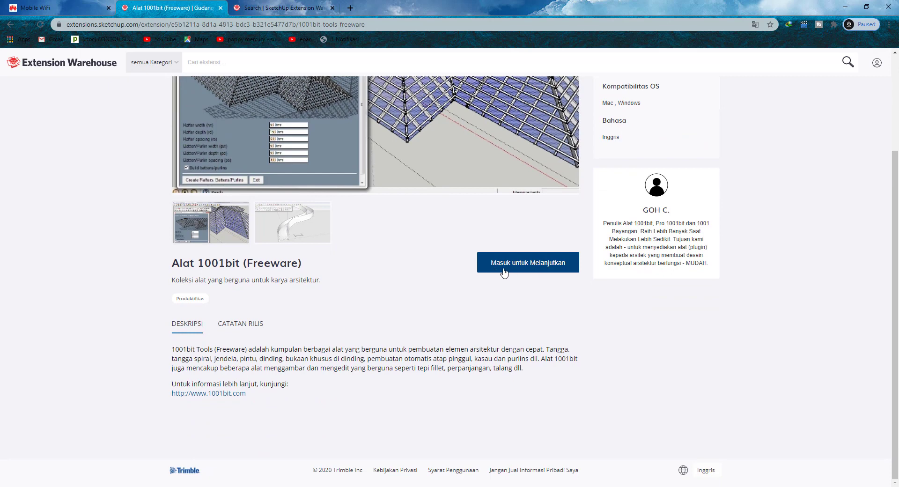
pyautogui.click(525, 272)
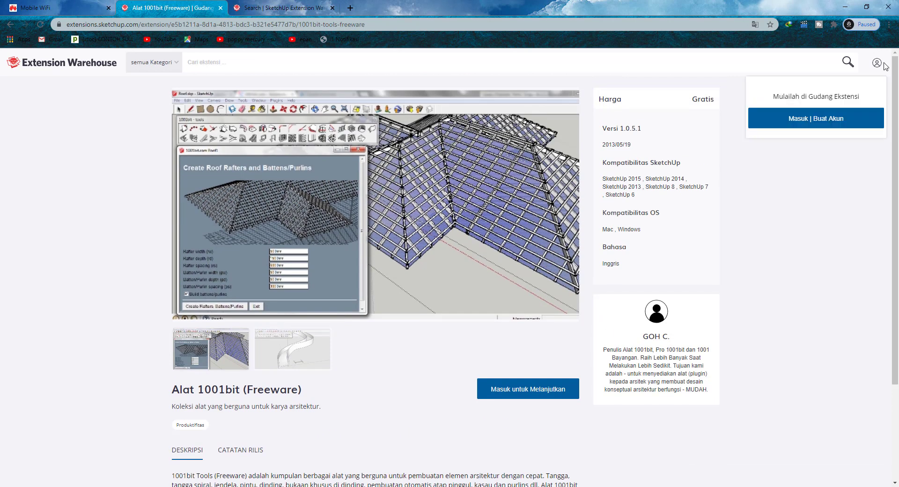
pyautogui.click(384, 161)
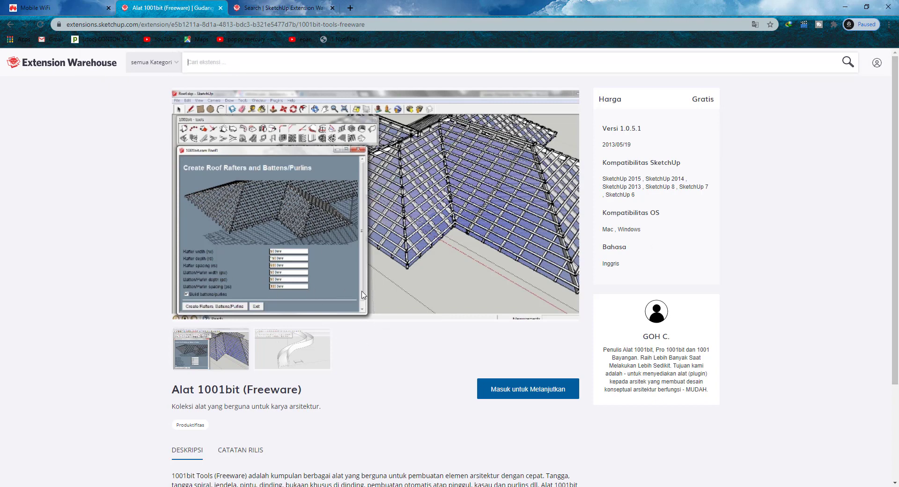
# Scroll through the 1001bit Tools (Freeware) description after glancing at the search results tab
pyautogui.scroll(-2, 414, 309)
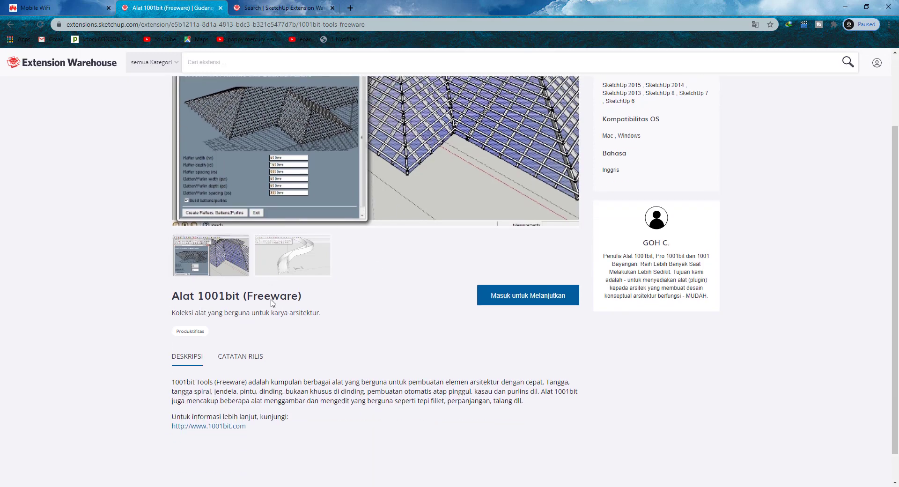
pyautogui.scroll(2, 272, 303)
pyautogui.click(257, 6)
pyautogui.click(165, 5)
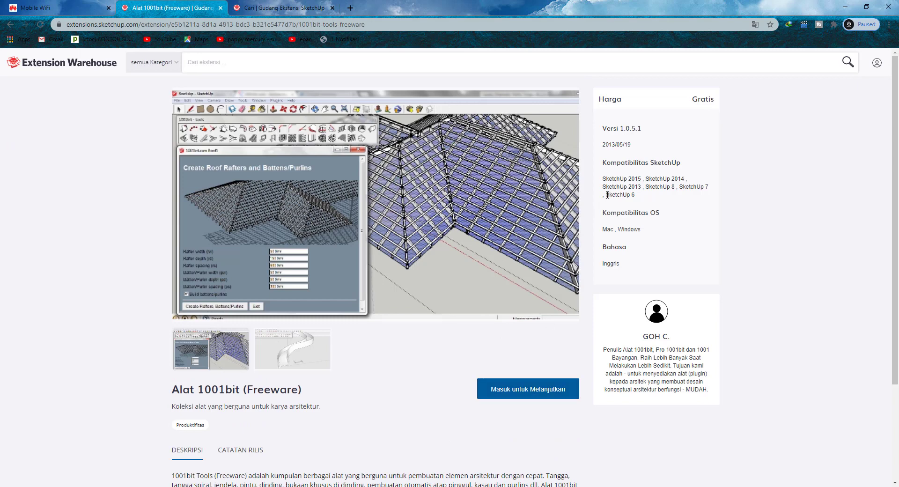
pyautogui.scroll(-3, 445, 194)
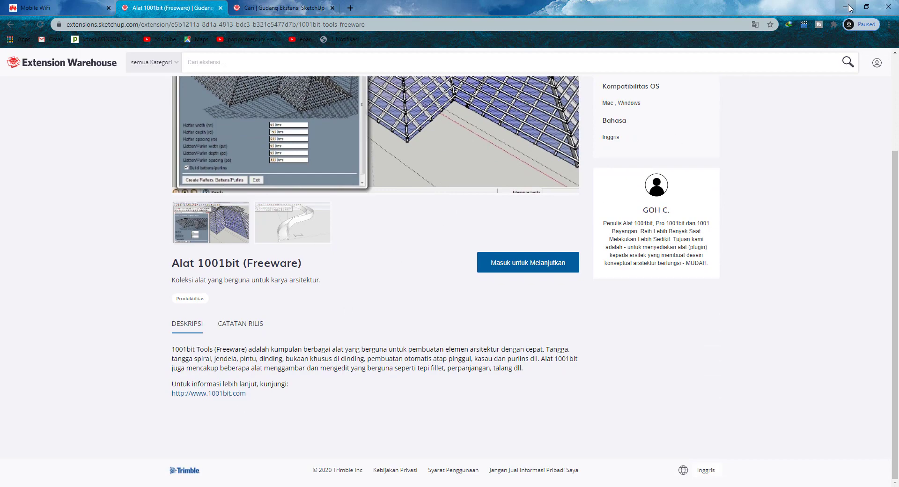
pyautogui.scroll(3, 321, 214)
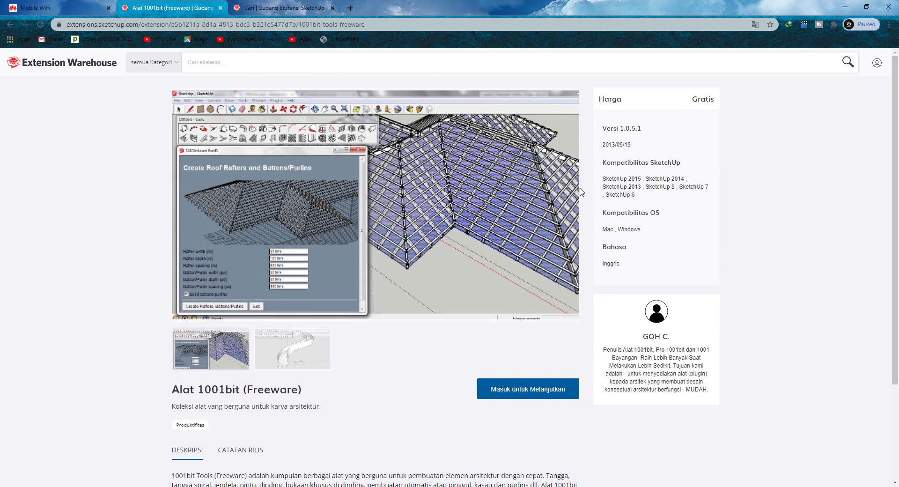
# Return to SketchUp, adjust the zoom, and move the 1001bit pro toolbar slightly right and up
pyautogui.click(848, 6)
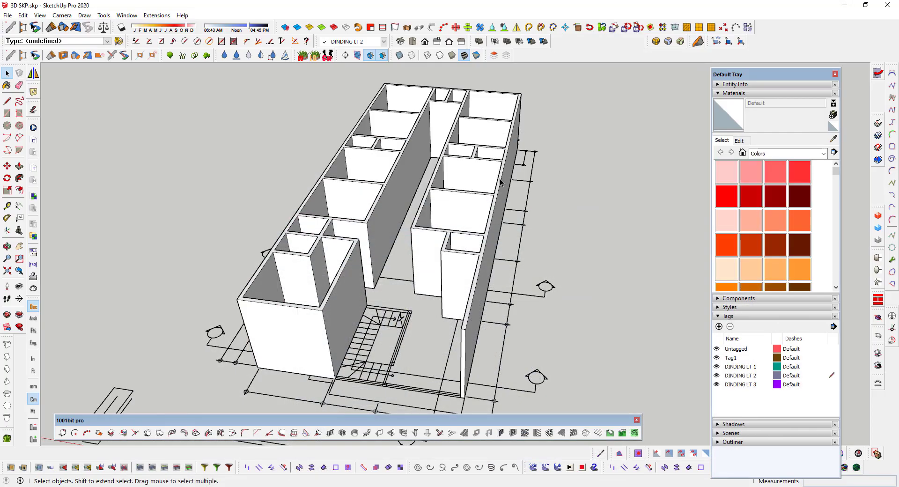
pyautogui.scroll(-2, 338, 236)
pyautogui.scroll(-2, 337, 236)
pyautogui.scroll(1, 277, 296)
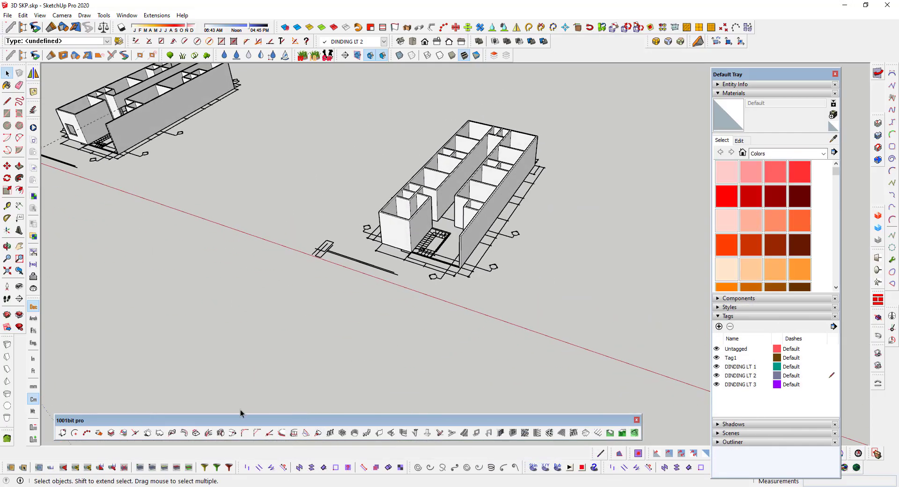
pyautogui.moveTo(242, 420); pyautogui.dragTo(273, 416)
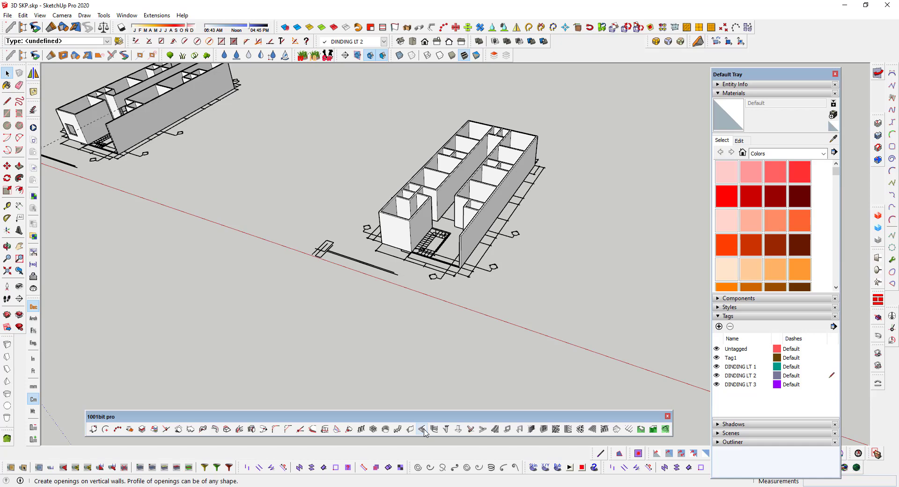
# Open 1001bit's Create Wall Opening dialog from the 'Create openings on vertical walls' icon
pyautogui.click(423, 429)
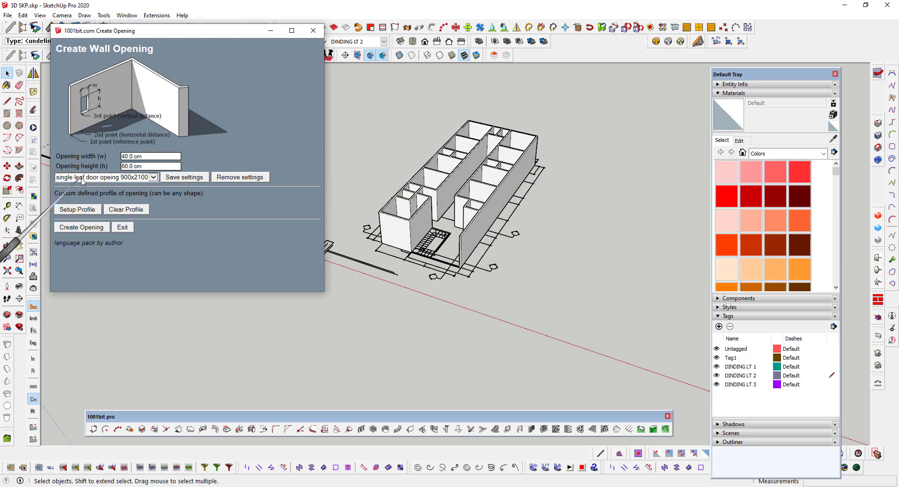
pyautogui.click(151, 178)
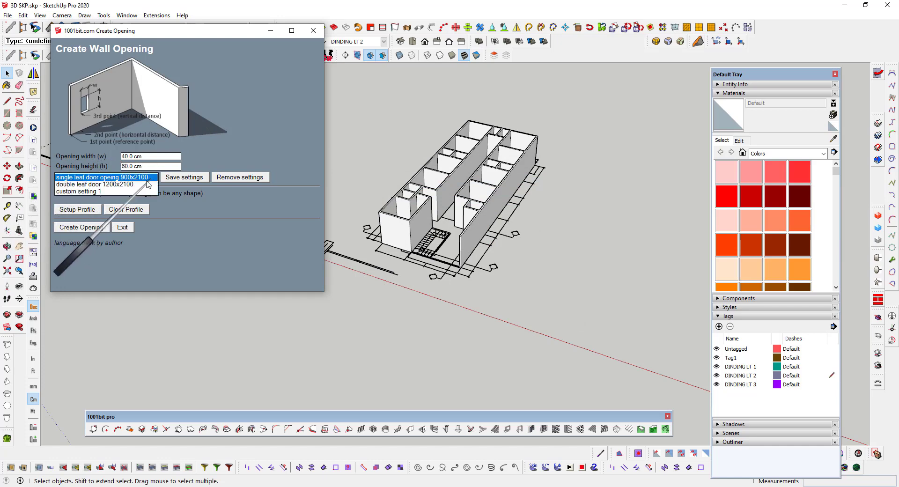
pyautogui.click(136, 184)
pyautogui.click(136, 178)
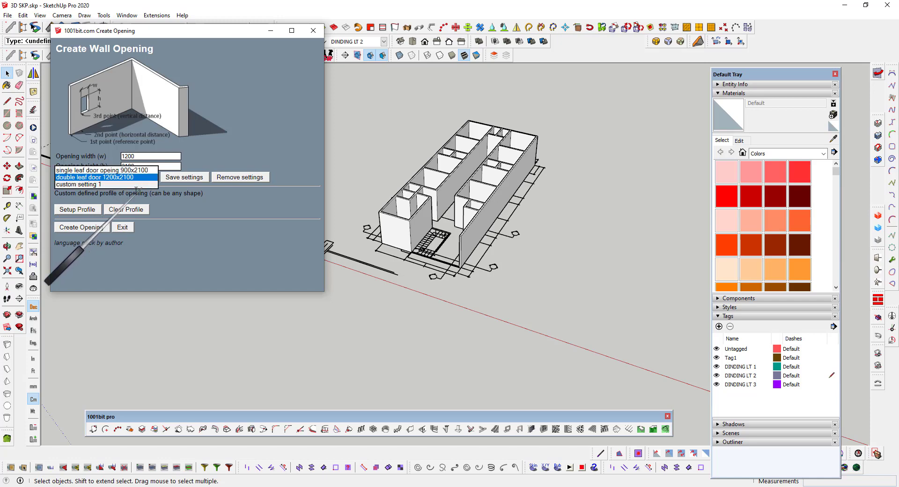
pyautogui.click(127, 184)
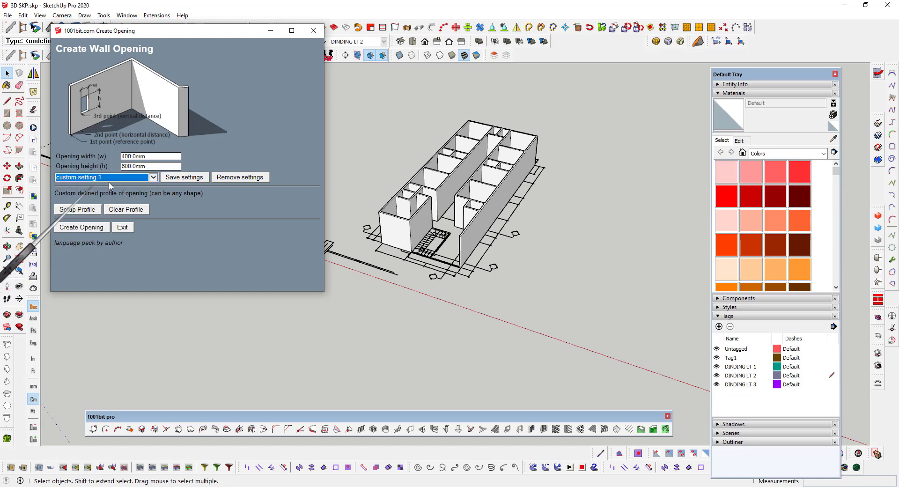
pyautogui.click(149, 180)
pyautogui.click(141, 158)
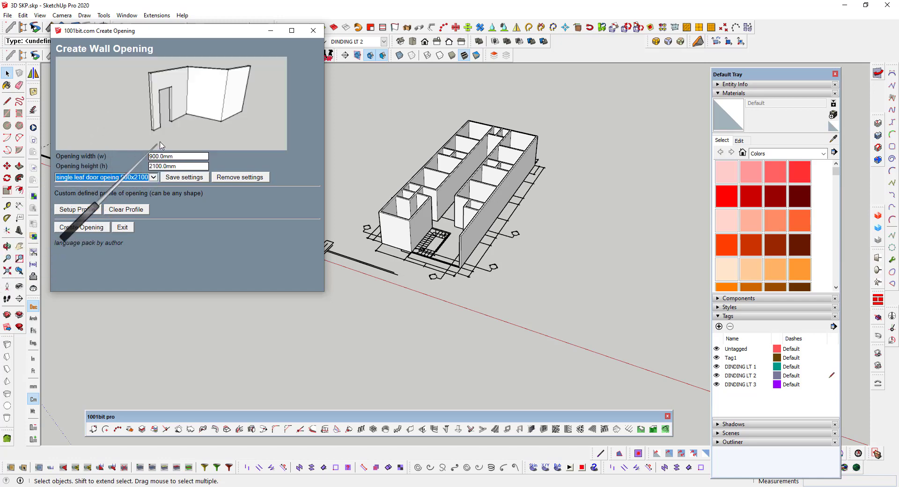
pyautogui.click(101, 177)
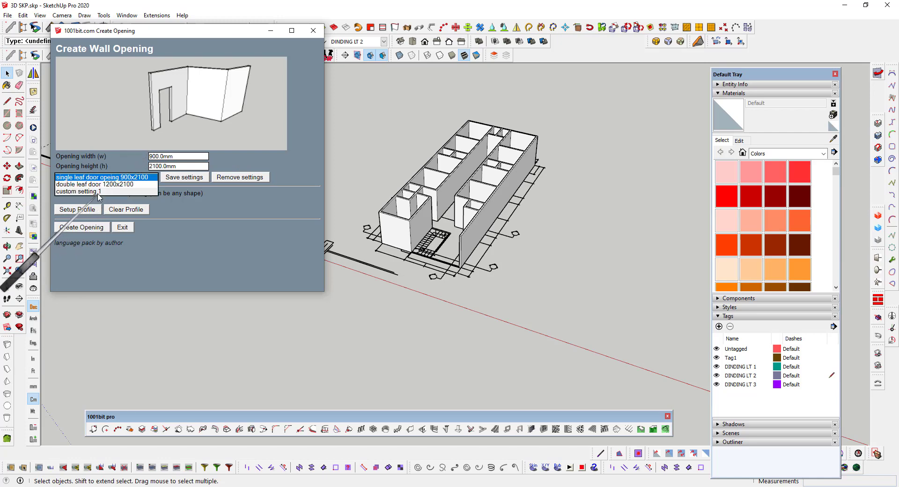
pyautogui.click(98, 191)
pyautogui.click(148, 179)
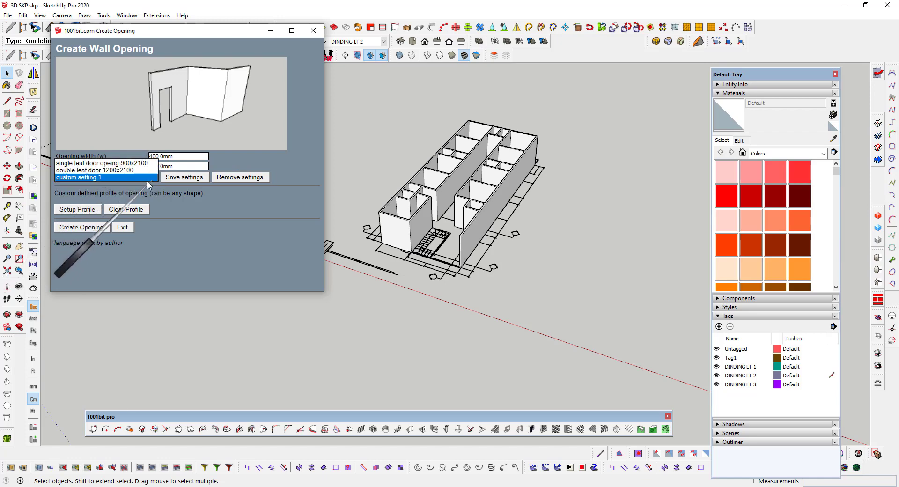
pyautogui.click(313, 31)
pyautogui.click(311, 29)
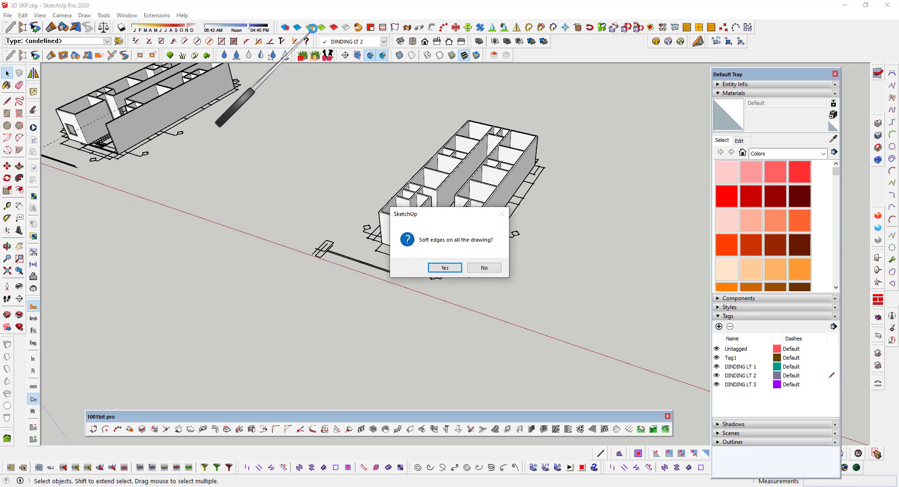
pyautogui.click(489, 270)
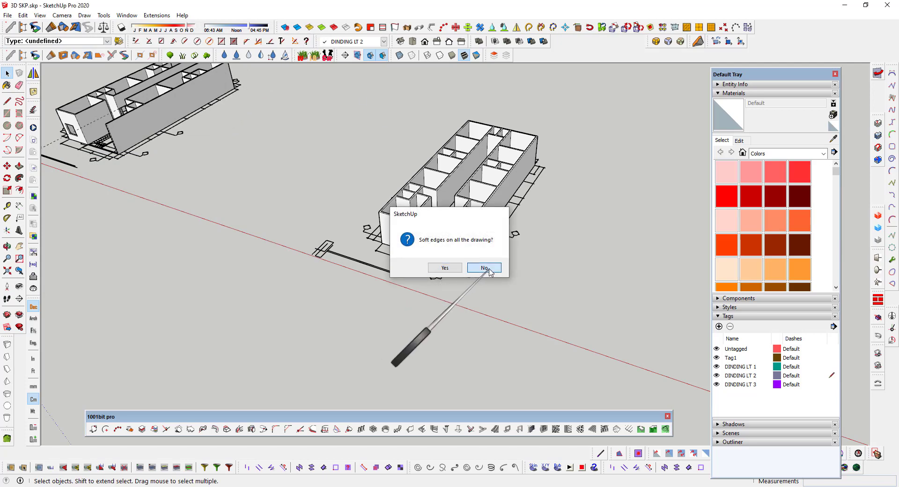
pyautogui.click(423, 430)
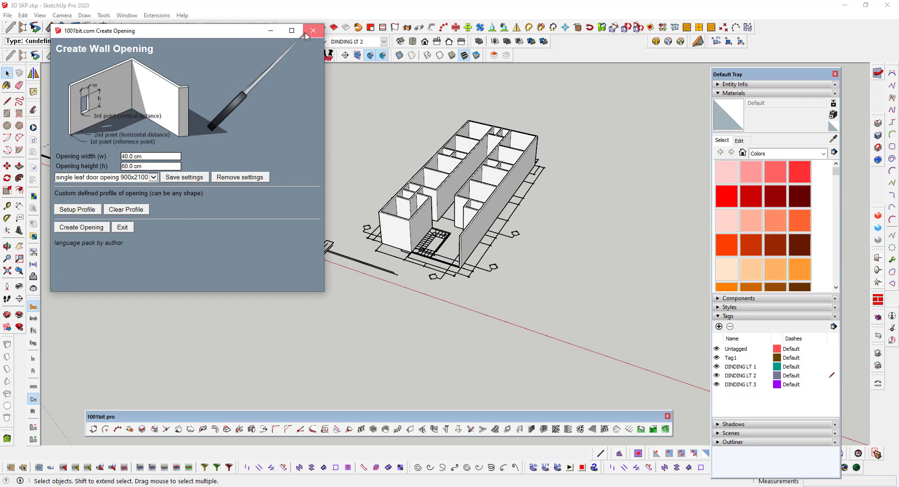
# Close the Create Wall Opening dialog and orbit toward the doorway between the rooms
pyautogui.click(312, 31)
pyautogui.moveTo(331, 244); pyautogui.dragTo(623, 245, button='middle')
pyautogui.scroll(3, 301, 221)
pyautogui.scroll(3, 520, 259)
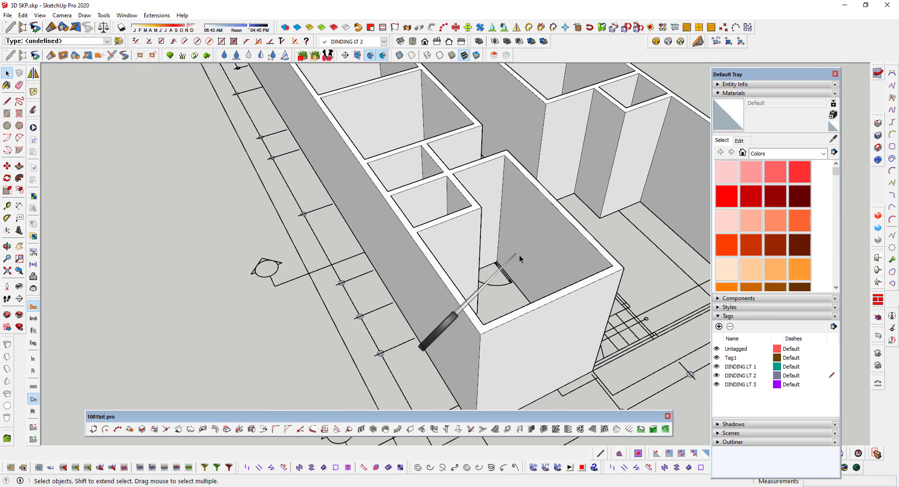
pyautogui.scroll(-3, 519, 259)
pyautogui.scroll(-2, 262, 351)
pyautogui.scroll(-3, 360, 300)
pyautogui.scroll(-3, 389, 197)
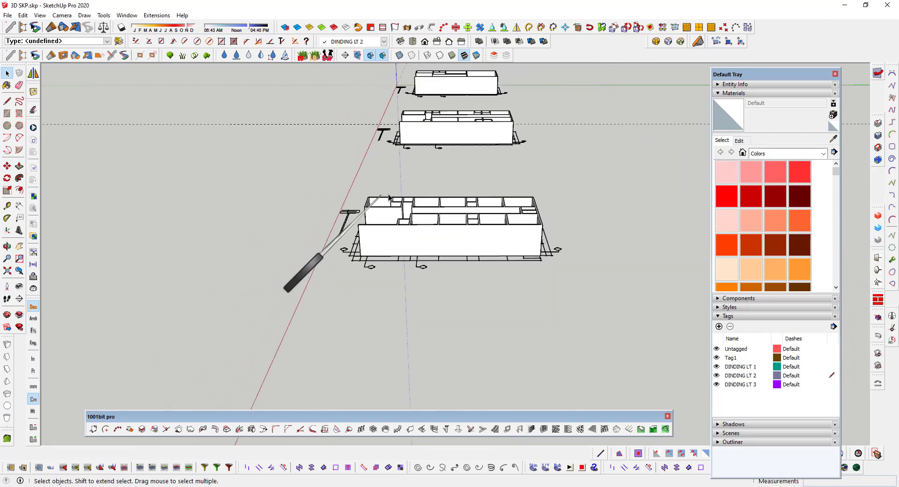
pyautogui.moveTo(389, 197); pyautogui.dragTo(385, 152, button='middle')
pyautogui.scroll(3, 487, 264)
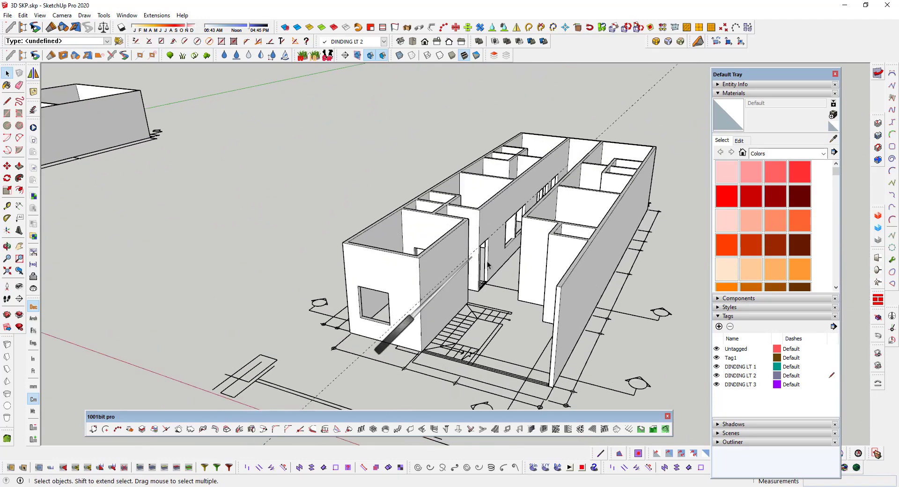
pyautogui.scroll(3, 487, 264)
pyautogui.scroll(3, 445, 319)
pyautogui.moveTo(395, 355); pyautogui.dragTo(374, 314, button='middle')
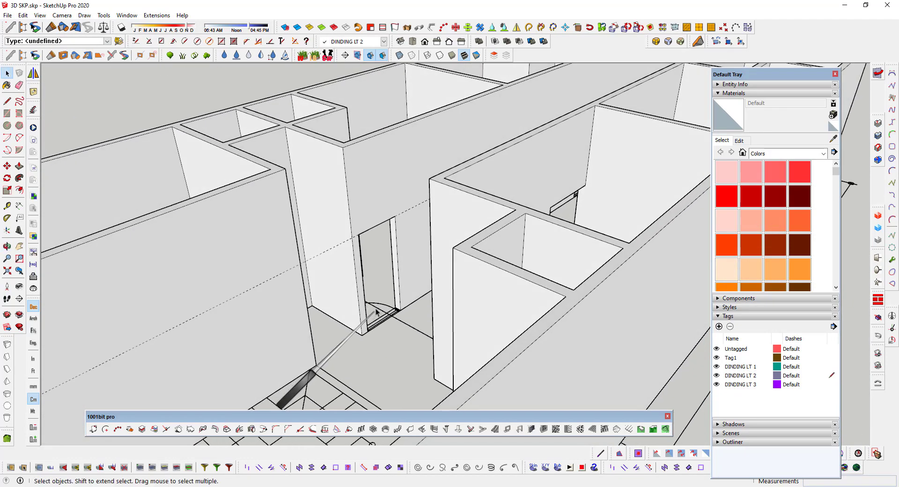
pyautogui.scroll(3, 377, 312)
# Tape-measure the doorway from the door frame top to the floor, reading 215.0 cm
pyautogui.press('t')
pyautogui.click(412, 209)
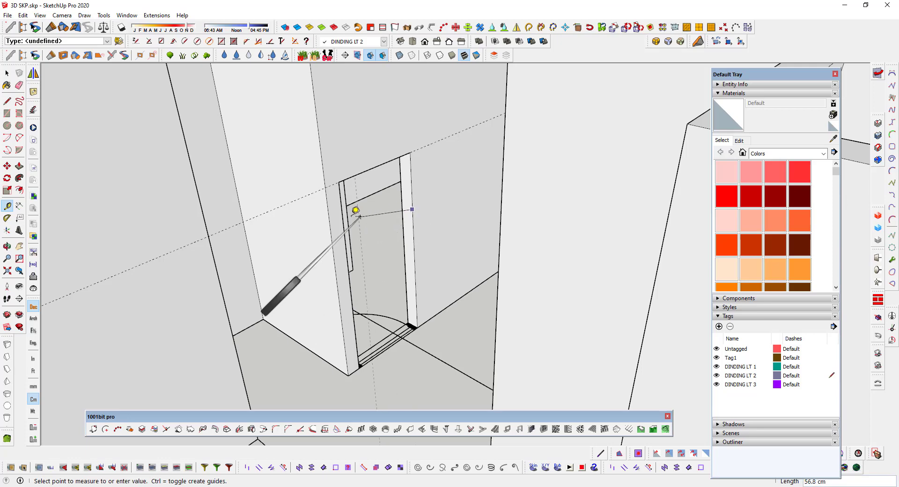
pyautogui.click(376, 165)
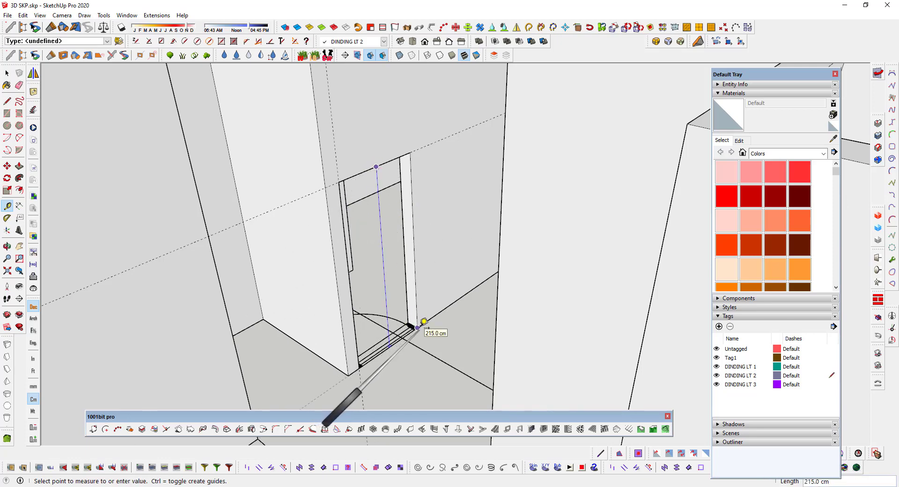
pyautogui.scroll(-2, 411, 241)
pyautogui.scroll(-3, 497, 237)
# Measure across the corner room's doorway with Tape Measure, reading 90.0 cm
pyautogui.moveTo(498, 237); pyautogui.dragTo(863, 336, button='middle')
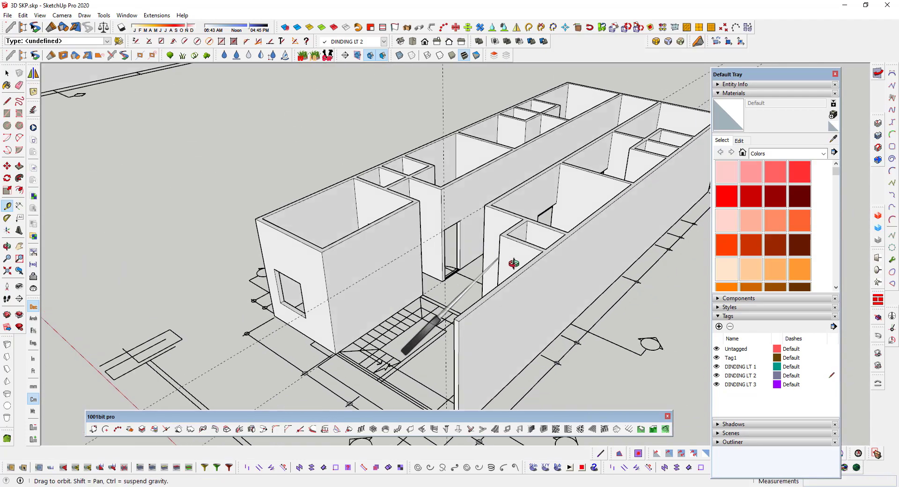
pyautogui.scroll(3, 451, 144)
pyautogui.scroll(2, 381, 206)
pyautogui.moveTo(381, 206); pyautogui.dragTo(401, 237, button='middle')
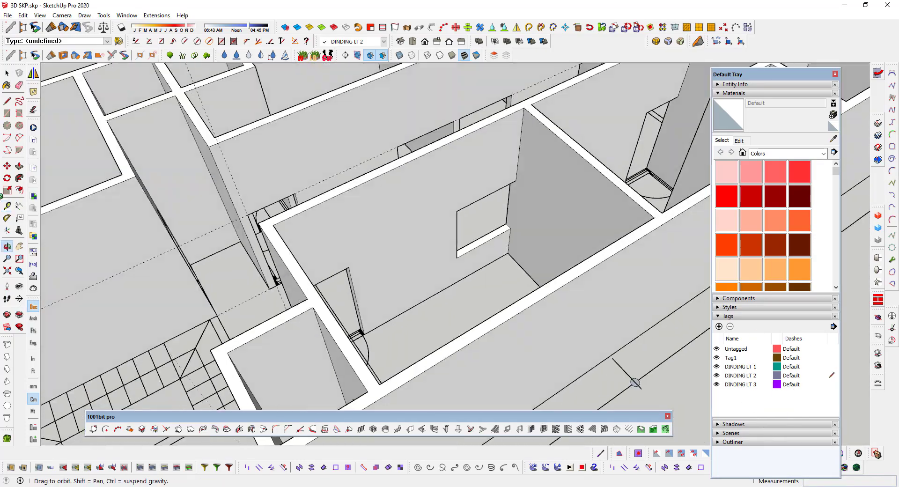
pyautogui.scroll(2, 402, 237)
pyautogui.moveTo(351, 277); pyautogui.dragTo(203, 258, button='middle')
pyautogui.scroll(2, 345, 227)
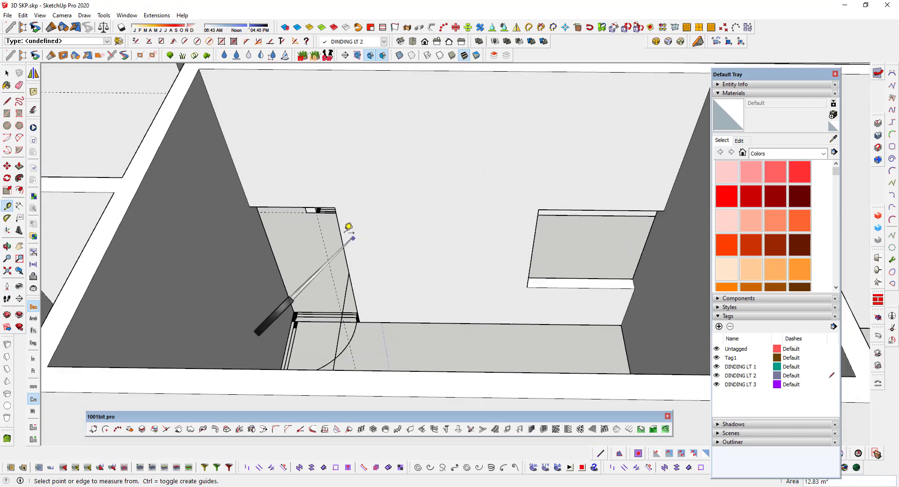
pyautogui.click(339, 227)
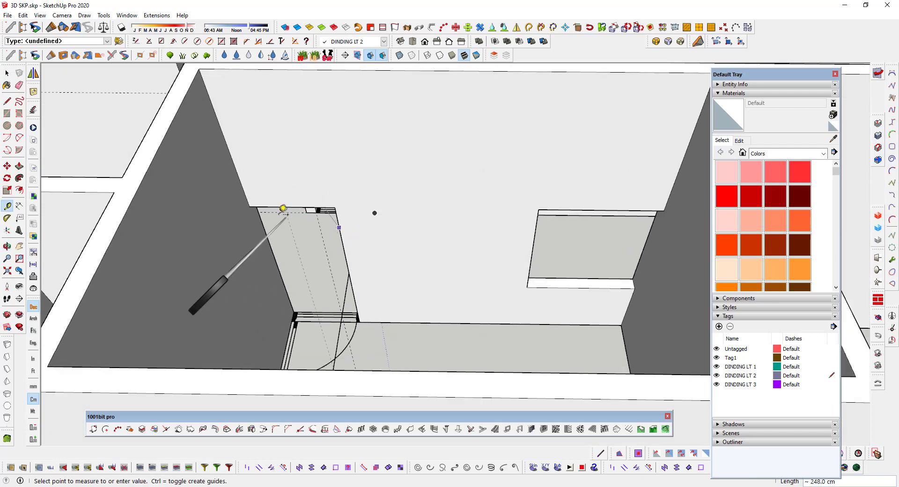
pyautogui.click(249, 206)
# Move in on the corner room's doorway and toggle X-ray to reveal hidden edges
pyautogui.scroll(-5, 548, 281)
pyautogui.scroll(-3, 470, 287)
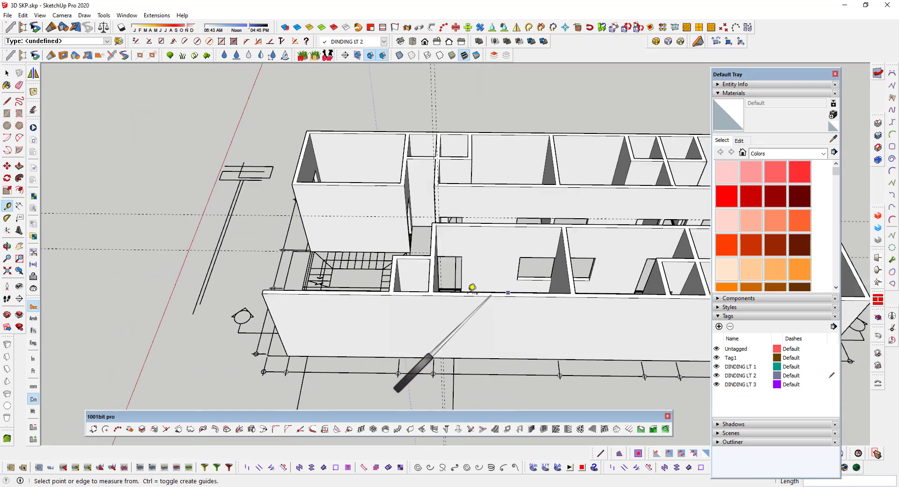
pyautogui.scroll(-3, 279, 233)
pyautogui.moveTo(278, 233); pyautogui.dragTo(461, 220, button='middle')
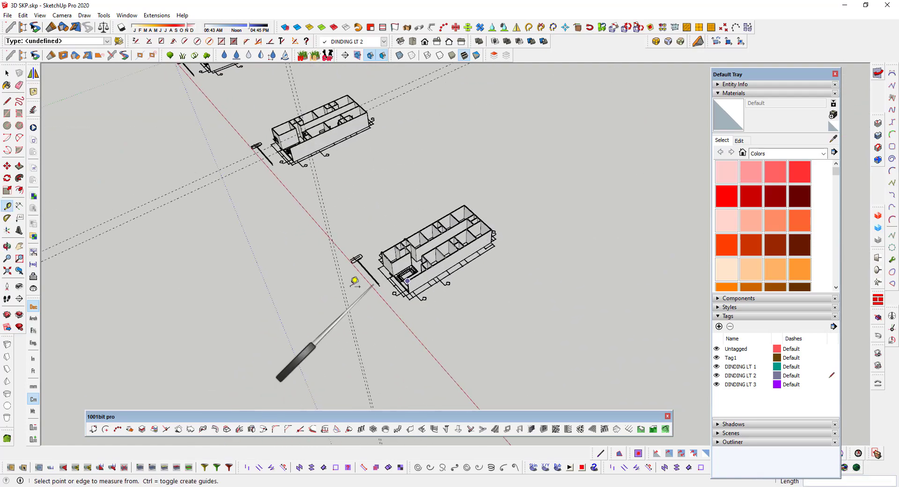
pyautogui.scroll(3, 462, 220)
pyautogui.moveTo(372, 215); pyautogui.dragTo(412, 245, button='middle')
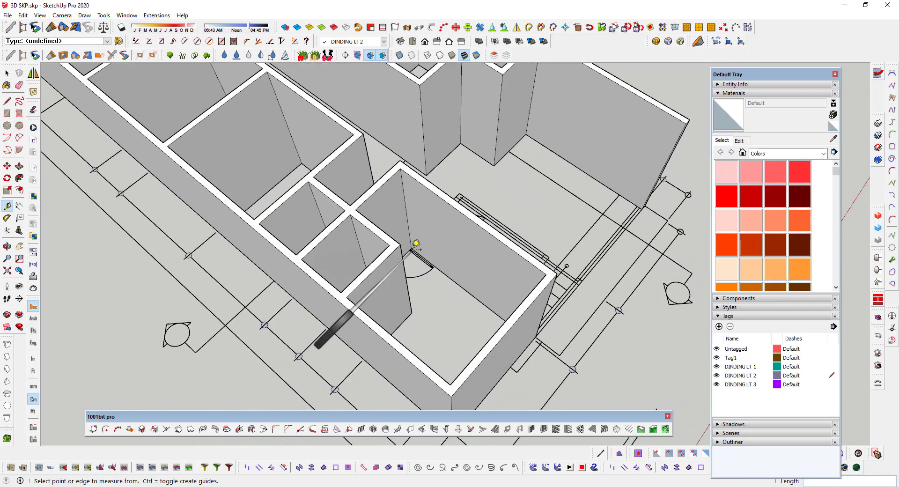
pyautogui.scroll(5, 411, 238)
pyautogui.scroll(3, 412, 239)
pyautogui.scroll(-2, 408, 203)
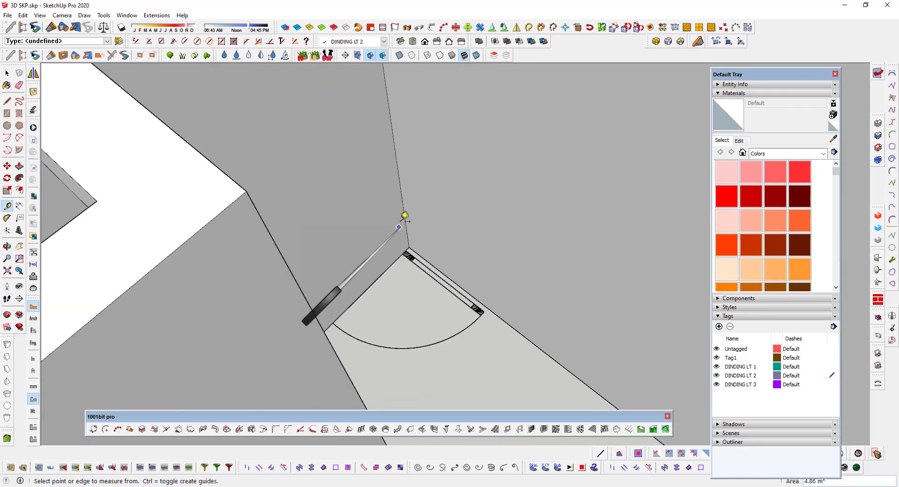
pyautogui.click(399, 55)
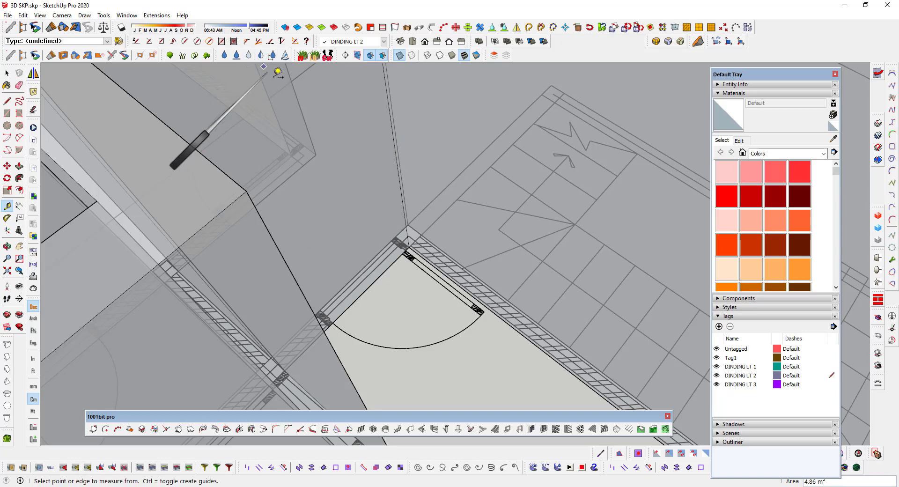
pyautogui.click(399, 55)
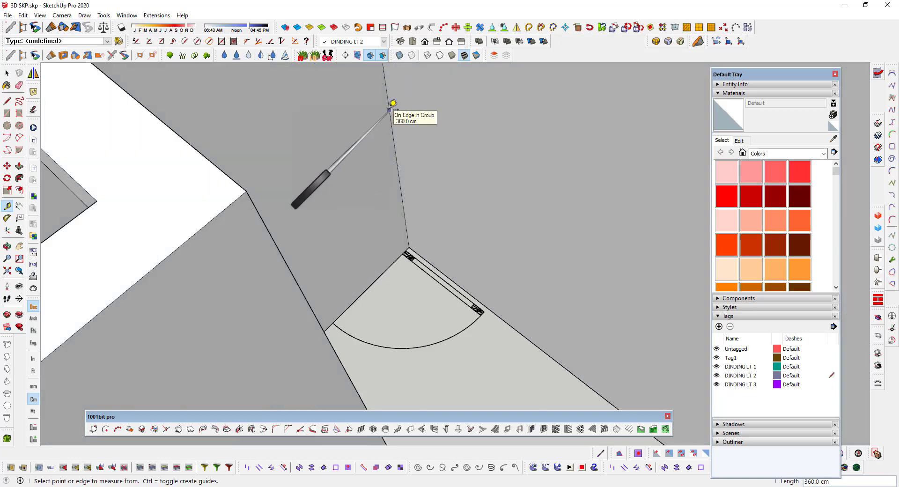
# Measure the 360.0 cm wall edge beside the doorway in X-ray, then return to Select with X-ray off
pyautogui.click(389, 110)
pyautogui.click(398, 56)
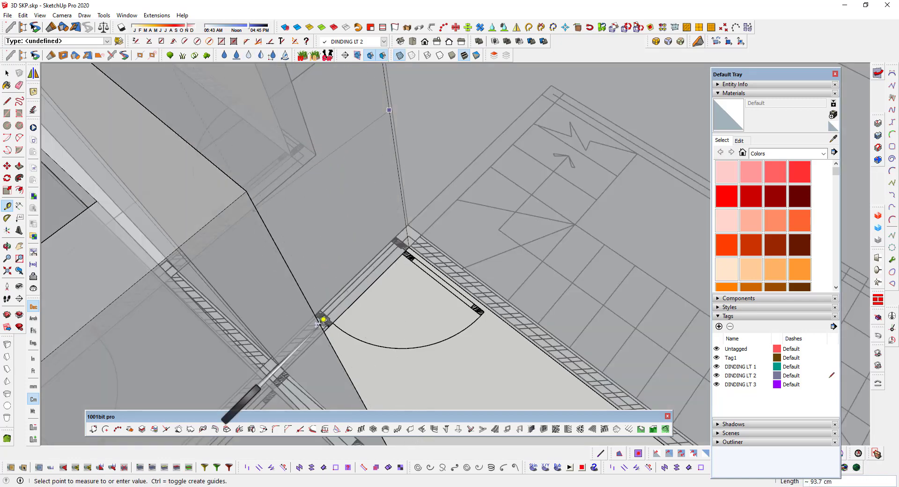
pyautogui.scroll(2, 334, 317)
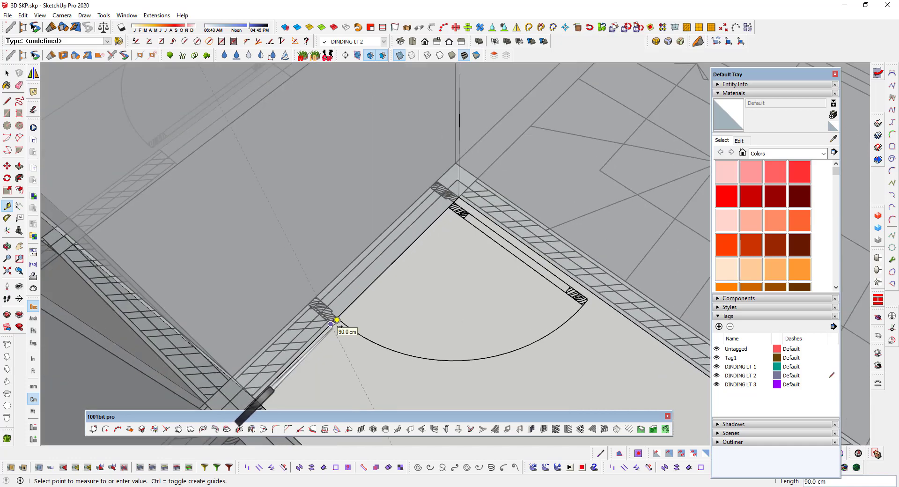
pyautogui.moveTo(337, 319); pyautogui.dragTo(392, 57, button='middle')
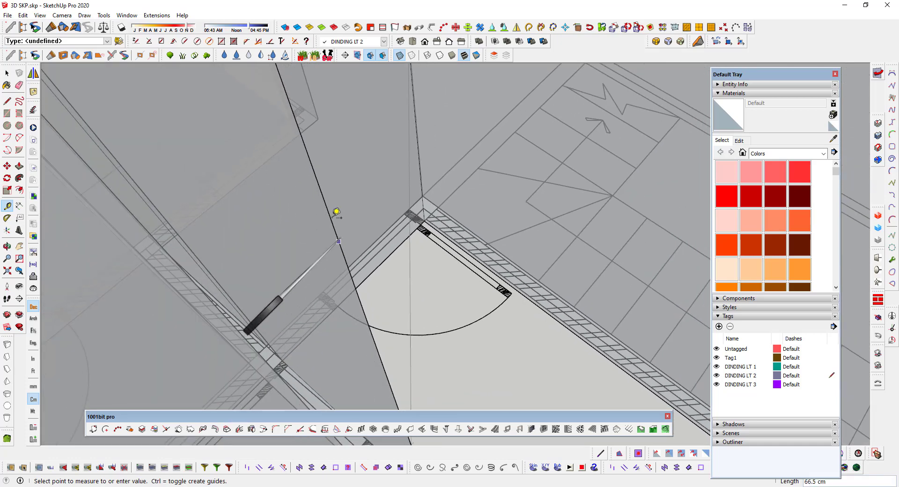
pyautogui.click(399, 56)
pyautogui.scroll(-4, 431, 235)
pyautogui.press('space')
pyautogui.scroll(-3, 427, 231)
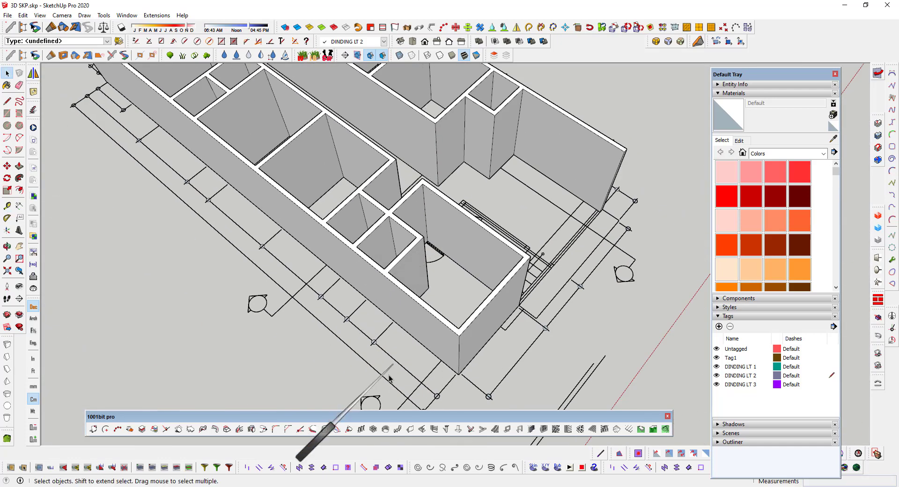
# Set the 1001bit wall opening to 90 wide by 215 high and start placing it
pyautogui.click(421, 429)
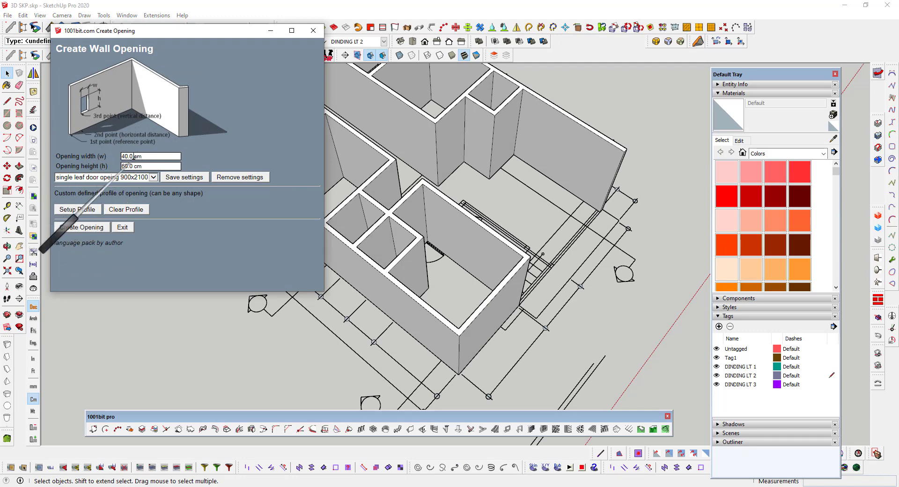
pyautogui.tripleClick(134, 156)
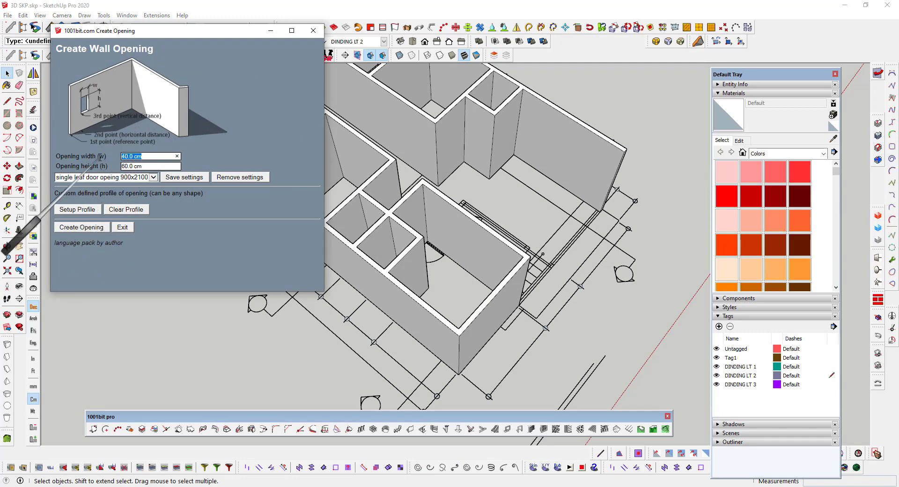
pyautogui.write('90')
pyautogui.press('Tab')
pyautogui.write('215')
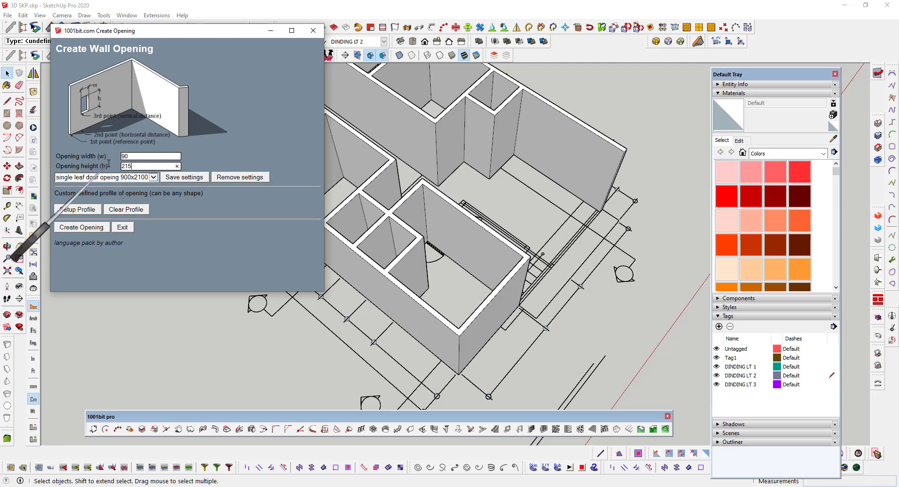
pyautogui.click(73, 227)
# Turn on X-ray near the staircase and pick the wall corner by the door as reference
pyautogui.moveTo(281, 211)
pyautogui.mouseDown(button='middle')
pyautogui.moveTo(880, 225)
pyautogui.moveTo(356, 243)
pyautogui.mouseUp(button='middle')
pyautogui.moveTo(412, 239); pyautogui.dragTo(469, 220, button='middle')
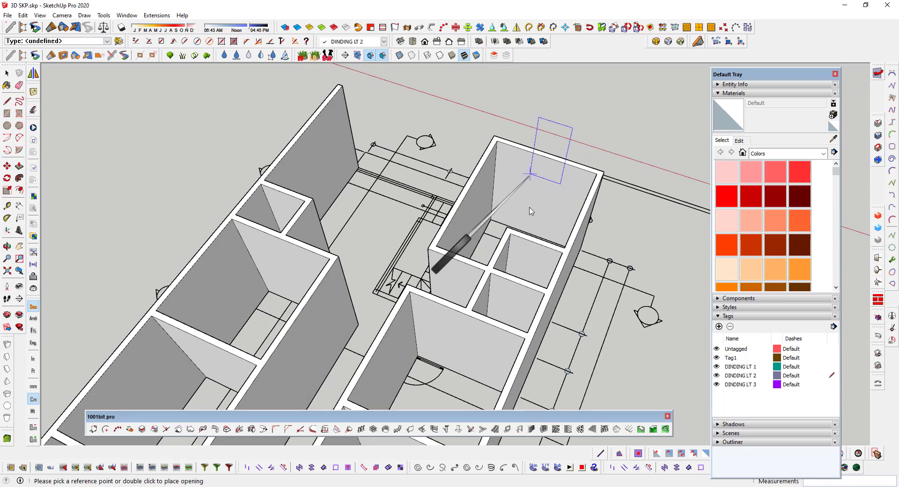
pyautogui.moveTo(530, 211)
pyautogui.mouseDown(button='middle')
pyautogui.moveTo(524, 323)
pyautogui.moveTo(424, 297)
pyautogui.moveTo(412, 272)
pyautogui.mouseUp(button='middle')
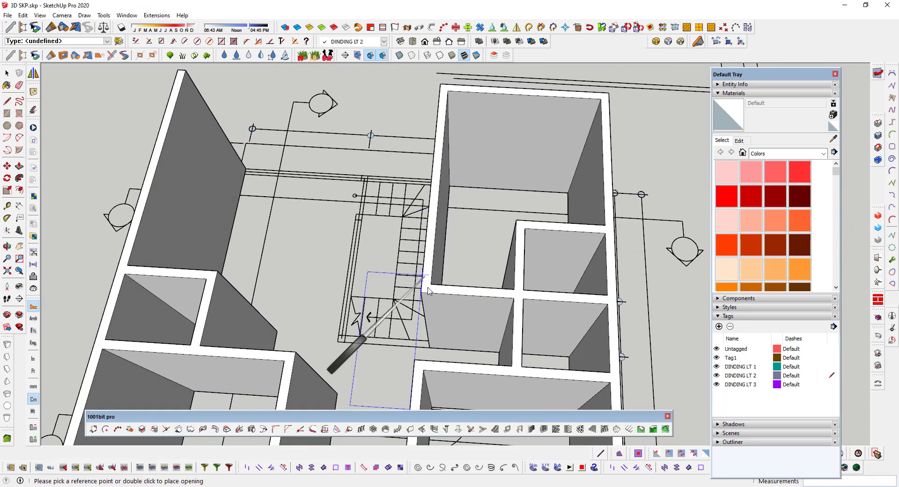
pyautogui.scroll(2, 429, 291)
pyautogui.click(399, 56)
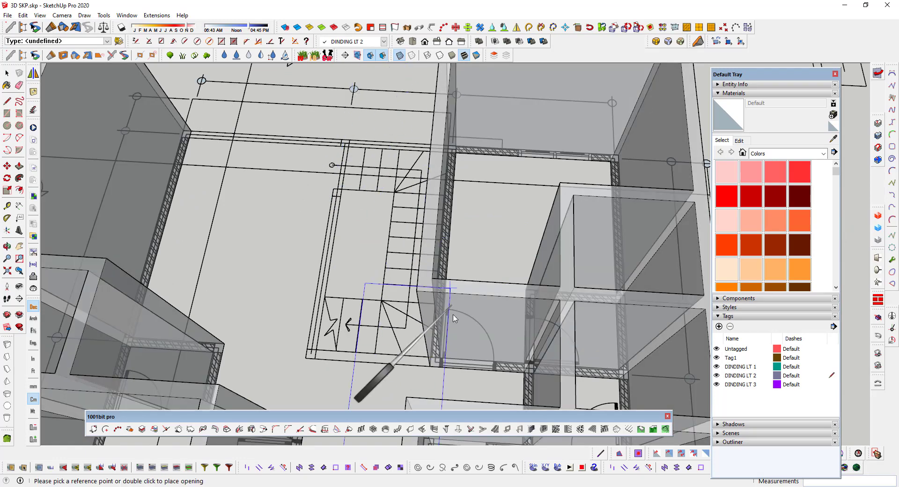
pyautogui.scroll(2, 454, 319)
pyautogui.scroll(2, 430, 384)
pyautogui.scroll(2, 429, 385)
pyautogui.scroll(2, 430, 385)
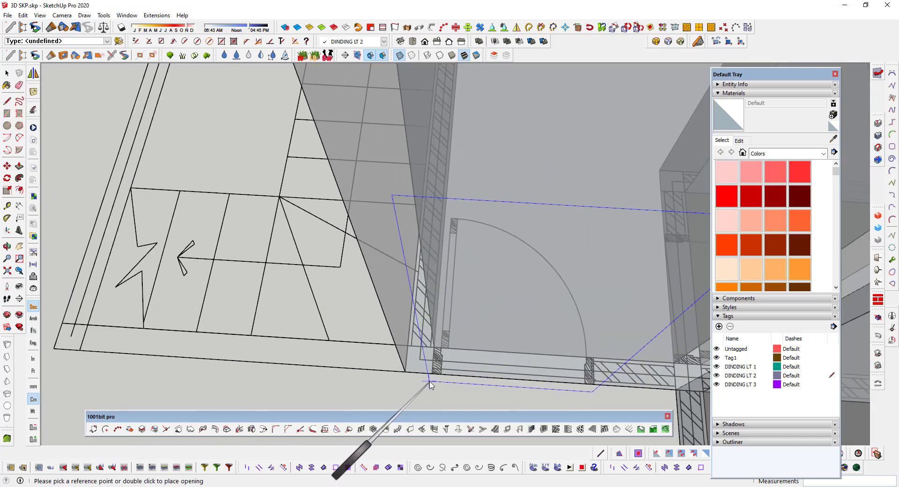
pyautogui.scroll(2, 430, 384)
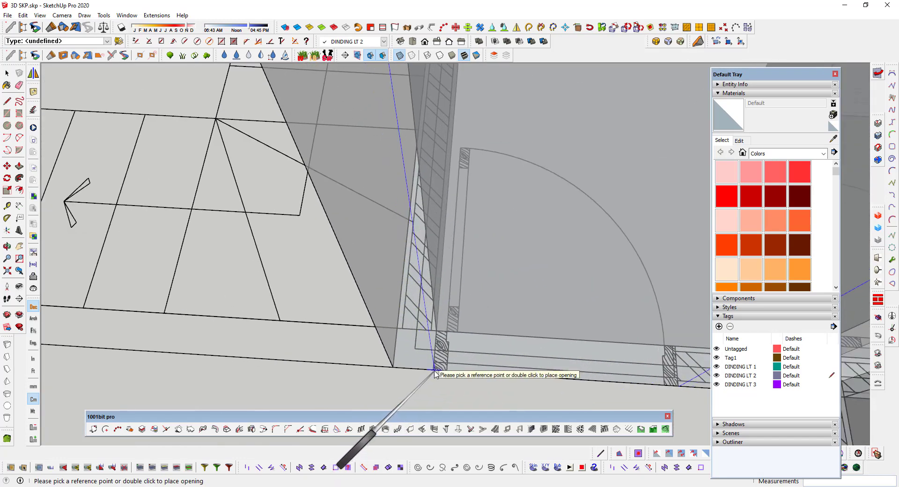
pyautogui.click(435, 371)
# Cancel that attempt and relaunch the single-leaf door opening placement
pyautogui.scroll(-1, 330, 353)
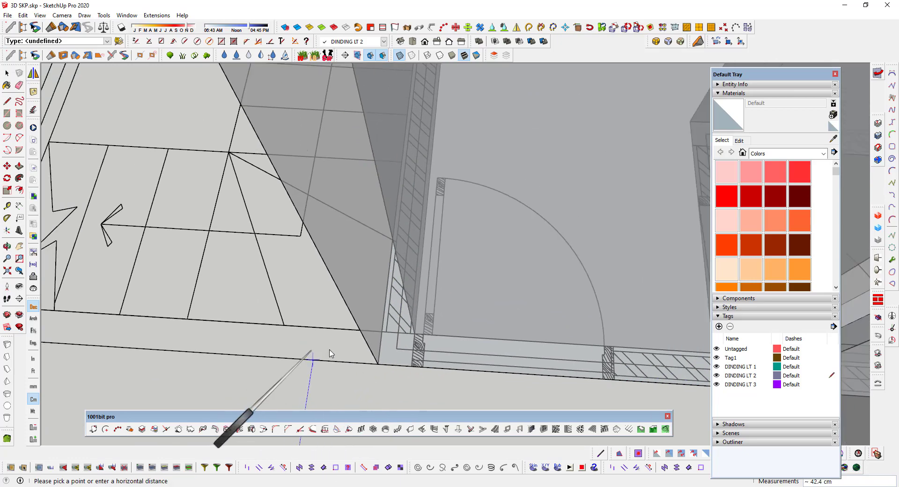
pyautogui.scroll(-2, 330, 353)
pyautogui.scroll(-2, 337, 407)
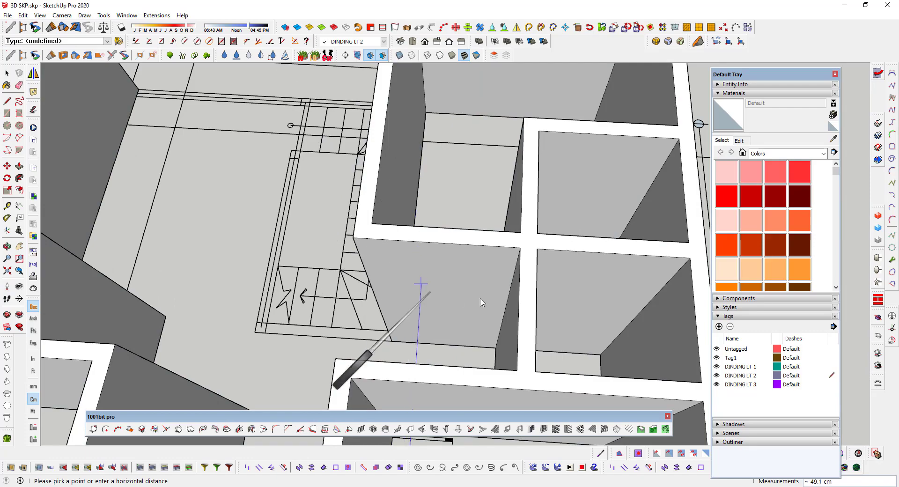
pyautogui.moveTo(398, 212)
pyautogui.mouseDown(button='middle')
pyautogui.moveTo(506, 226)
pyautogui.moveTo(498, 264)
pyautogui.mouseUp(button='middle')
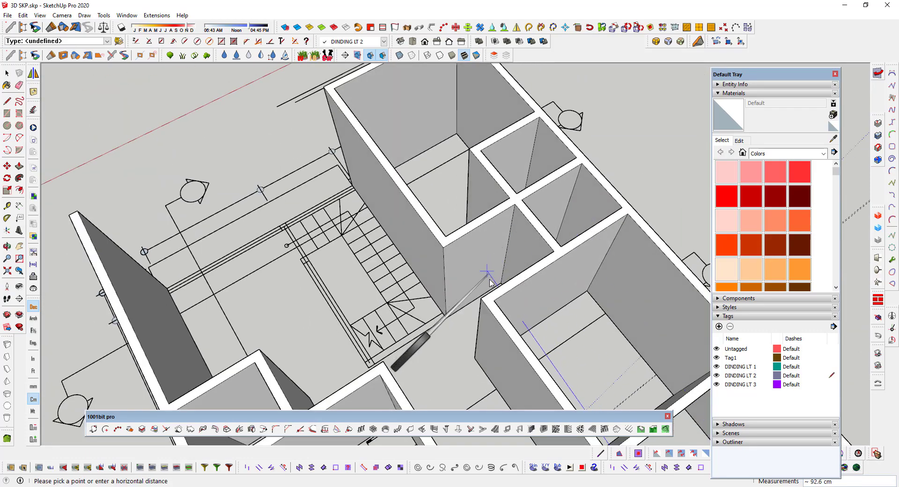
pyautogui.press('space')
pyautogui.click(422, 429)
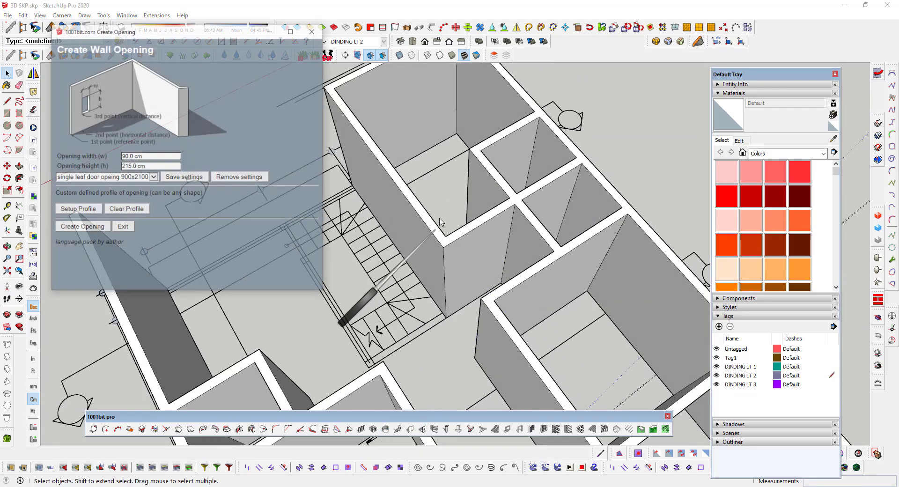
pyautogui.click(88, 230)
# Pick the wall corner beside the staircase as the opening's reference point, toggling X-ray
pyautogui.moveTo(432, 241)
pyautogui.mouseDown(button='middle')
pyautogui.moveTo(683, 331)
pyautogui.moveTo(513, 321)
pyautogui.mouseUp(button='middle')
pyautogui.scroll(3, 354, 214)
pyautogui.moveTo(354, 214); pyautogui.dragTo(366, 214, button='middle')
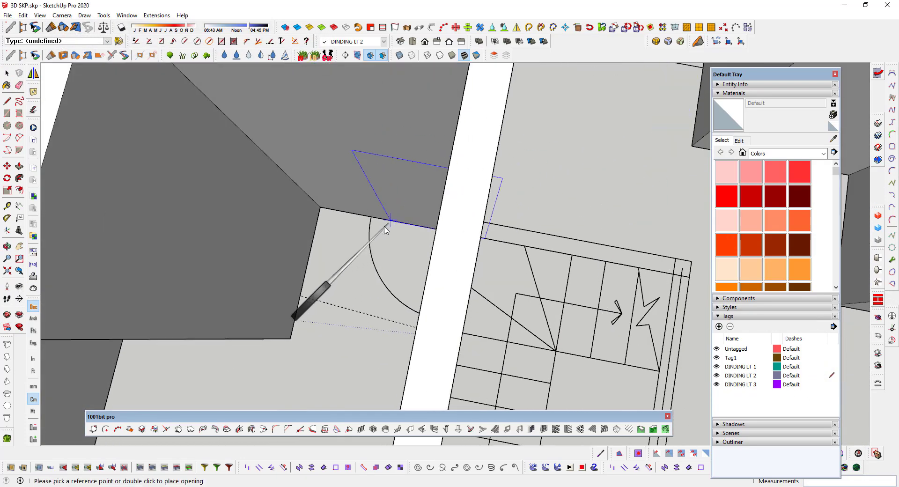
pyautogui.scroll(4, 367, 214)
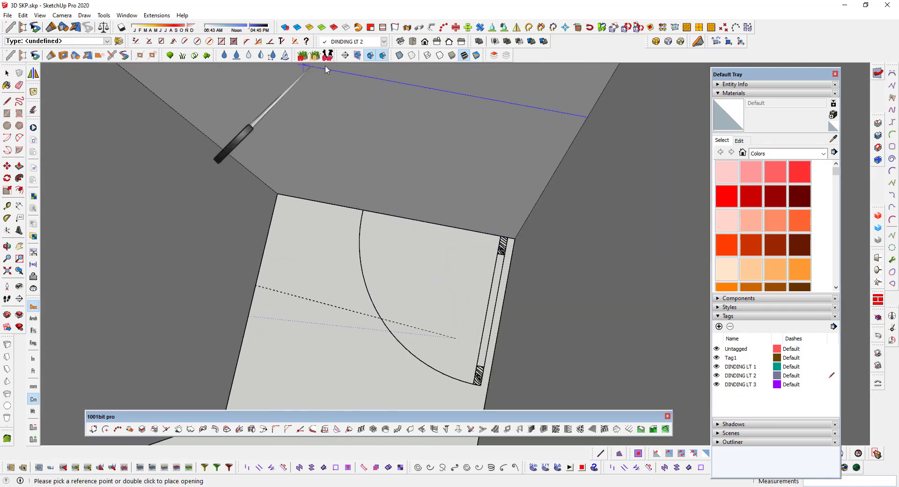
pyautogui.click(399, 56)
pyautogui.scroll(2, 354, 210)
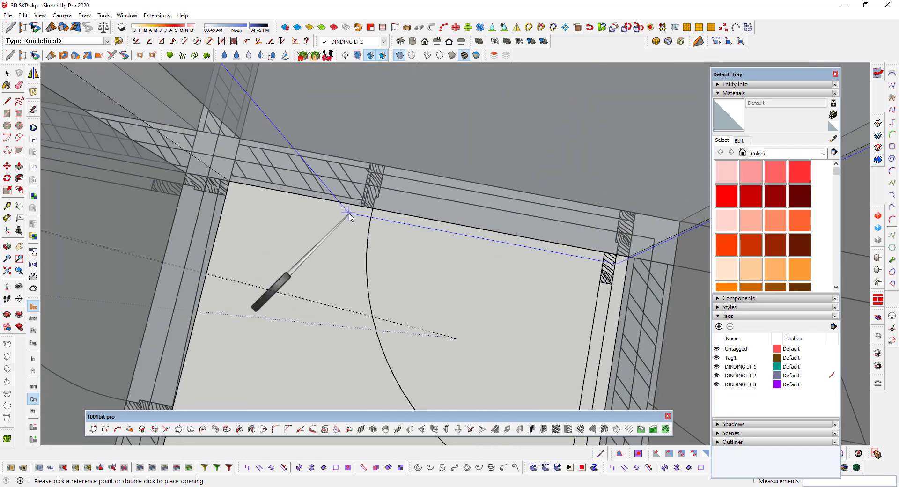
pyautogui.scroll(2, 361, 209)
pyautogui.click(370, 206)
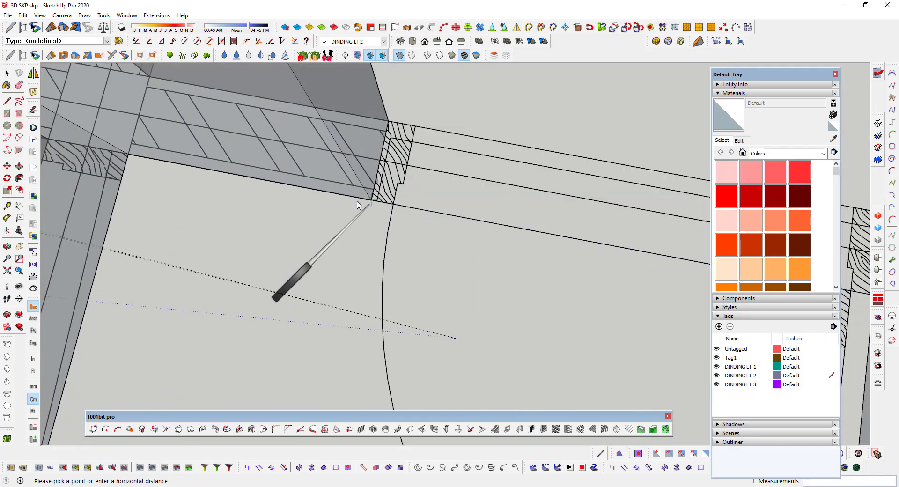
pyautogui.scroll(-2, 370, 206)
pyautogui.scroll(-2, 403, 192)
pyautogui.scroll(-2, 438, 178)
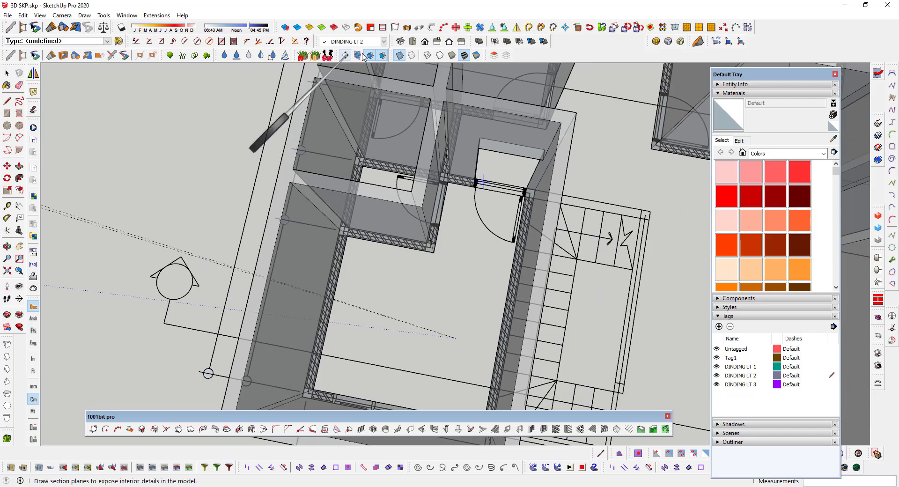
pyautogui.click(401, 55)
# Orbit around the building, then reopen and close the wall opening settings
pyautogui.moveTo(446, 119)
pyautogui.mouseDown(button='middle')
pyautogui.moveTo(361, 171)
pyautogui.moveTo(418, 80)
pyautogui.moveTo(672, 87)
pyautogui.moveTo(200, 171)
pyautogui.mouseUp(button='middle')
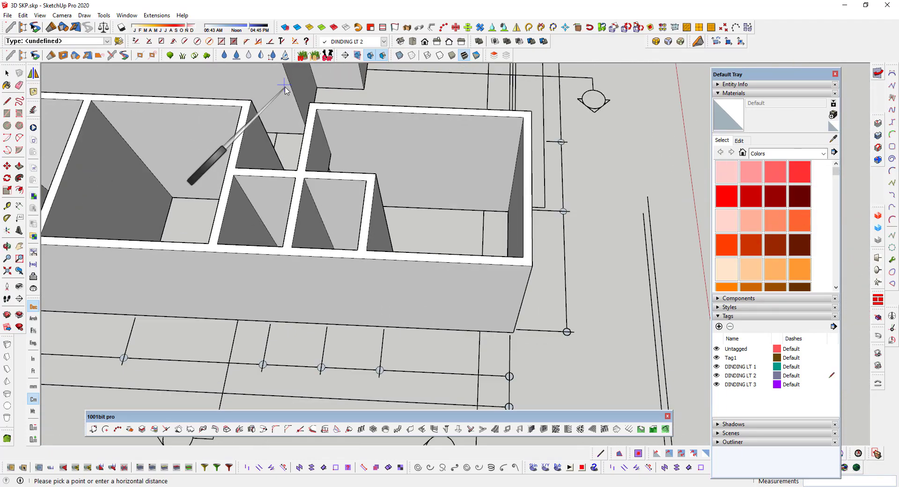
pyautogui.scroll(-3, 347, 151)
pyautogui.moveTo(347, 150)
pyautogui.mouseDown(button='middle')
pyautogui.moveTo(335, 135)
pyautogui.moveTo(262, 141)
pyautogui.mouseUp(button='middle')
pyautogui.scroll(3, 511, 240)
pyautogui.moveTo(512, 240)
pyautogui.mouseDown(button='middle')
pyautogui.moveTo(201, 371)
pyautogui.moveTo(163, 349)
pyautogui.moveTo(305, 235)
pyautogui.mouseUp(button='middle')
pyautogui.scroll(3, 237, 245)
pyautogui.scroll(2, 274, 195)
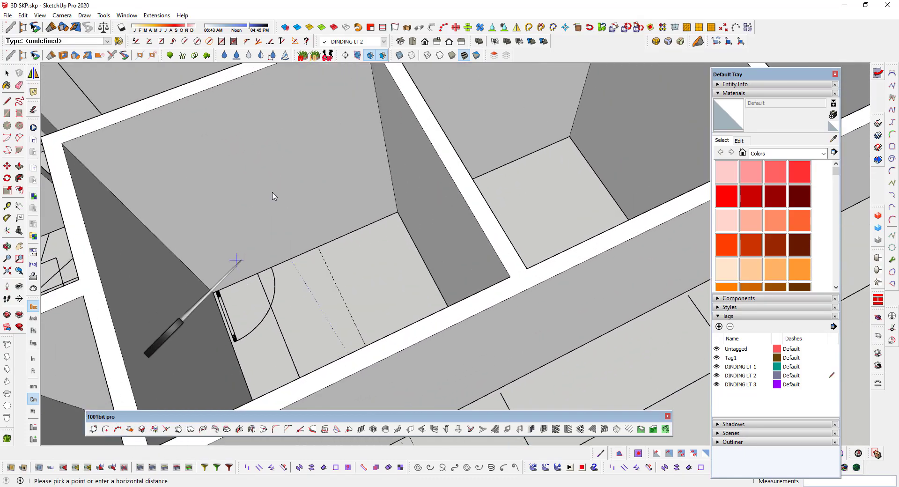
pyautogui.click(422, 429)
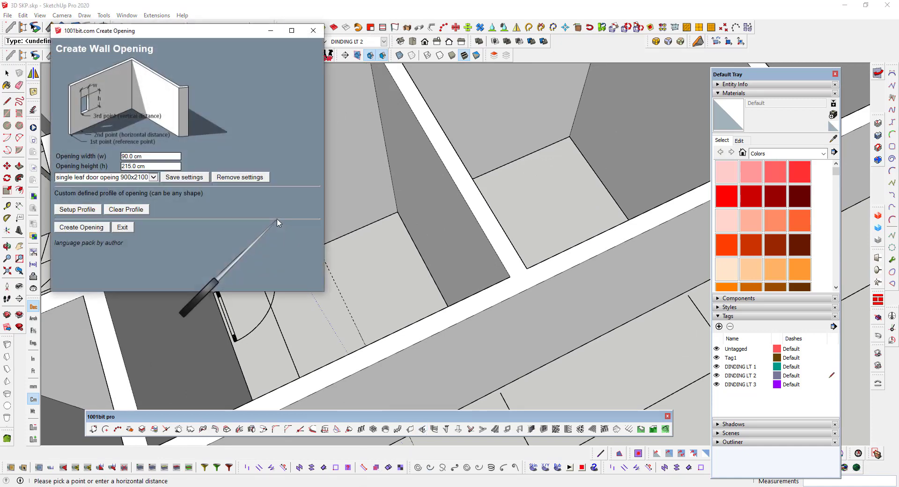
pyautogui.click(81, 233)
# Return to a 3-D view of the building and select the DINDING LT 3 walls
pyautogui.scroll(3, 220, 305)
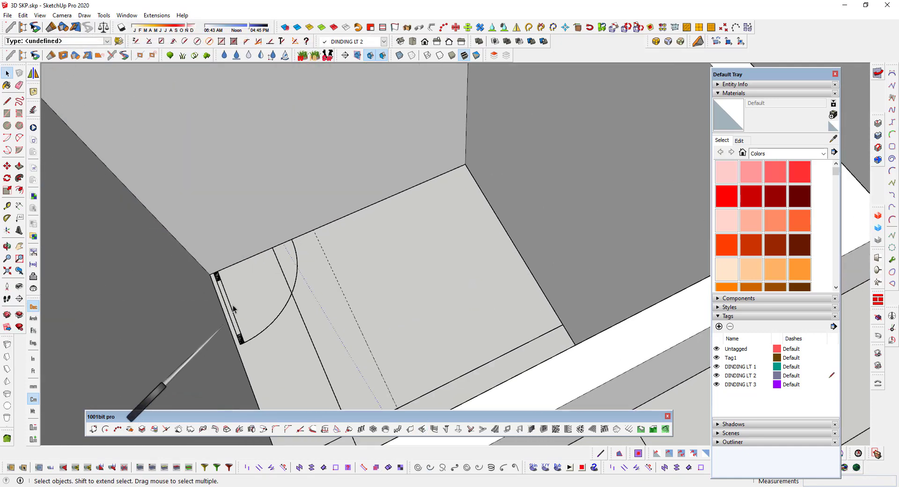
pyautogui.scroll(4, 187, 262)
pyautogui.scroll(-1, 259, 204)
pyautogui.scroll(-5, 376, 241)
pyautogui.moveTo(455, 290)
pyautogui.mouseDown(button='middle')
pyautogui.moveTo(308, 188)
pyautogui.moveTo(314, 401)
pyautogui.mouseUp(button='middle')
pyautogui.scroll(3, 356, 277)
pyautogui.scroll(2, 356, 277)
pyautogui.click(329, 263)
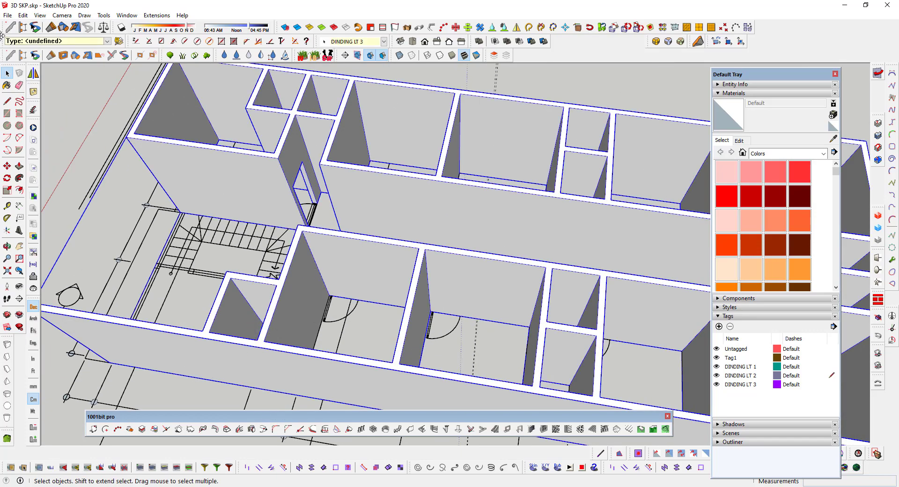
# Clear the selection and launch a single-leaf door opening placement
pyautogui.click(58, 89)
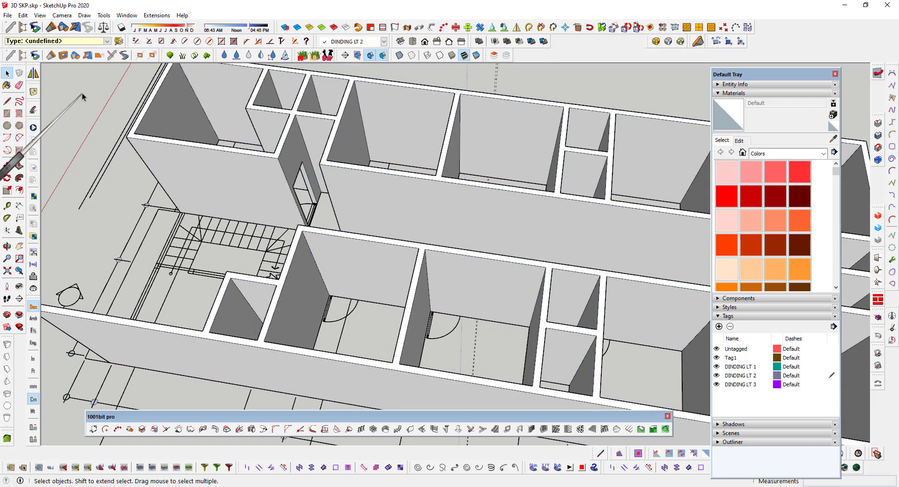
pyautogui.click(421, 430)
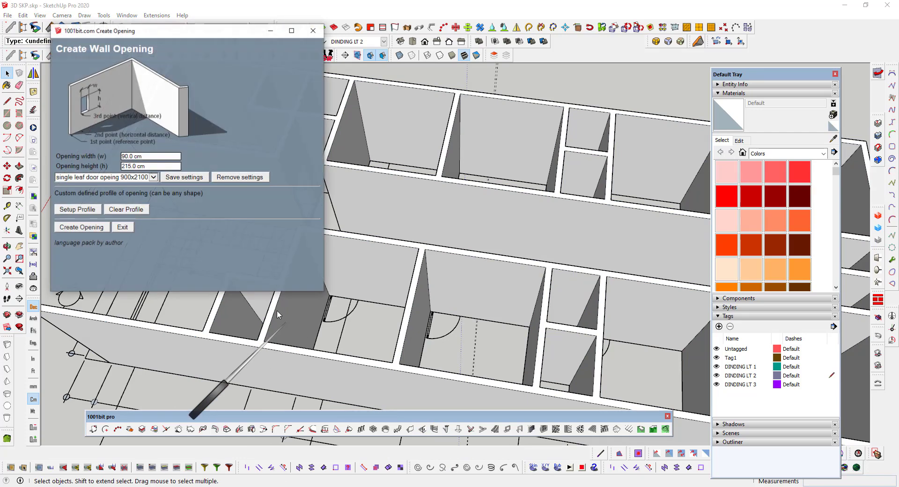
pyautogui.click(82, 227)
pyautogui.scroll(3, 330, 292)
pyautogui.scroll(3, 331, 300)
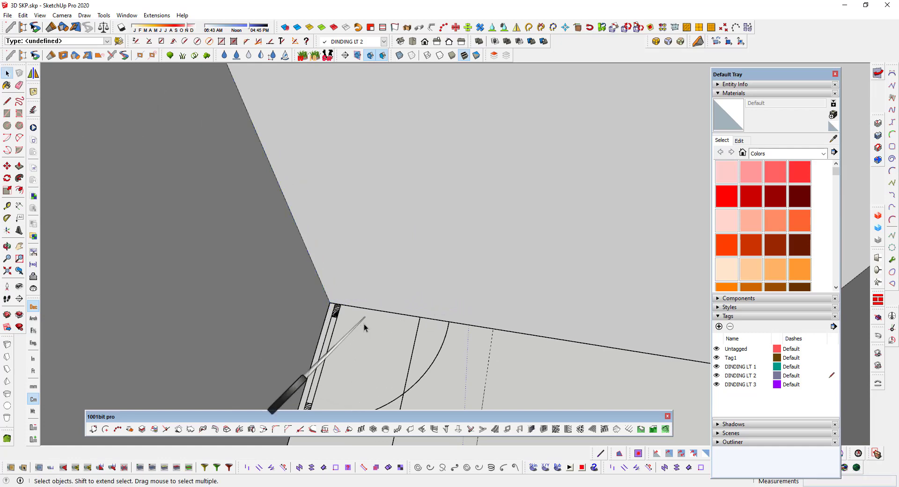
pyautogui.scroll(-2, 400, 331)
pyautogui.scroll(-3, 372, 329)
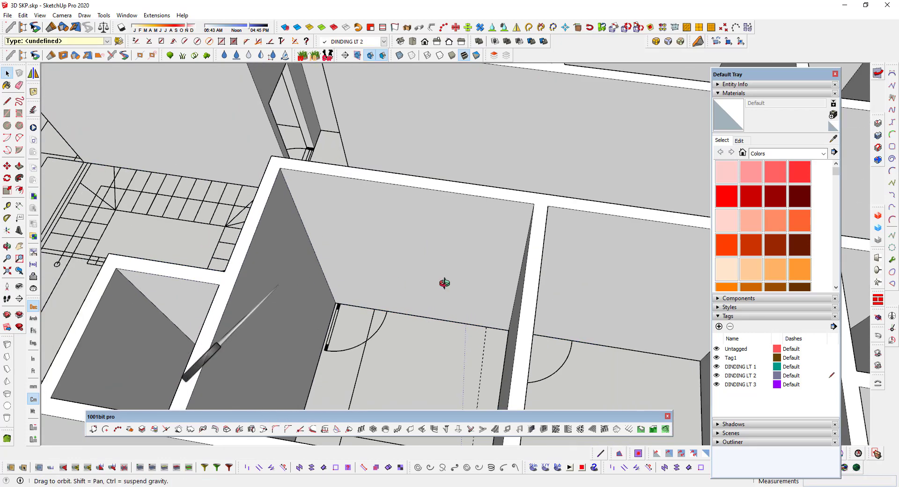
pyautogui.moveTo(445, 283); pyautogui.dragTo(534, 461, button='middle')
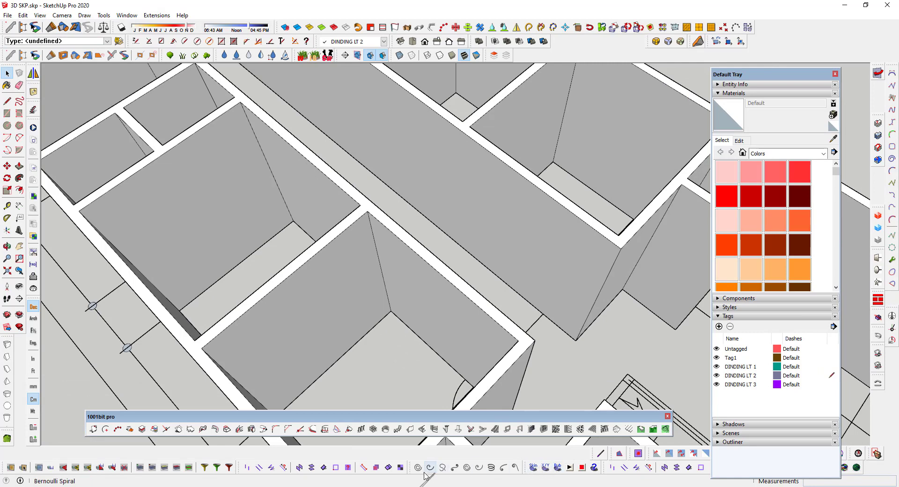
# Relaunch the 90 × 215 cm opening, turn on X-ray and pick the wall corner reference
pyautogui.click(422, 429)
pyautogui.click(98, 229)
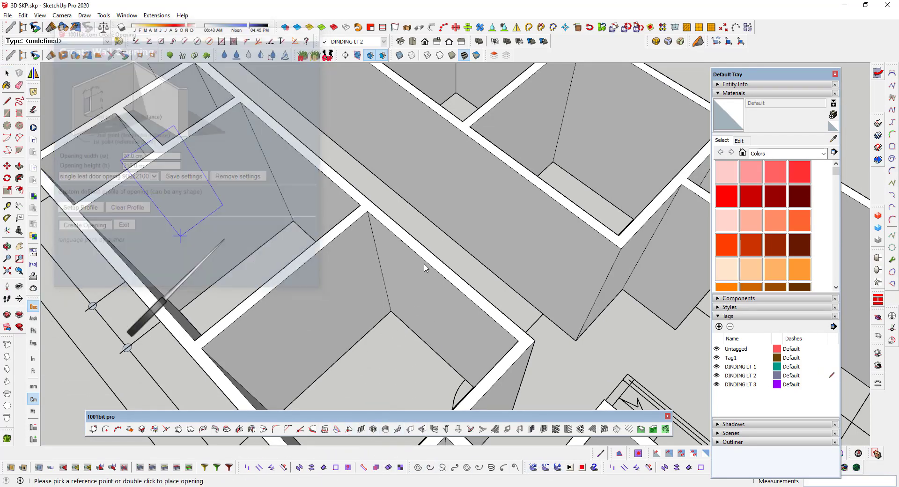
pyautogui.moveTo(421, 262); pyautogui.dragTo(605, 291, button='middle')
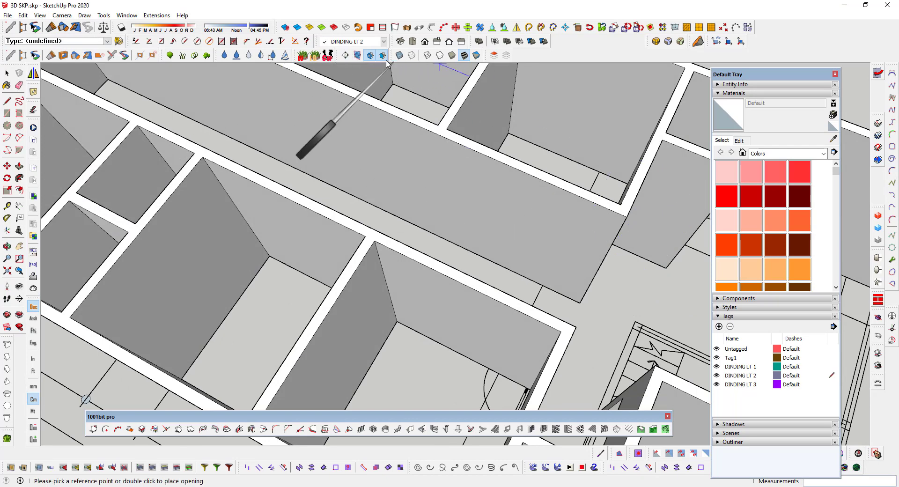
pyautogui.click(399, 56)
pyautogui.scroll(3, 522, 221)
pyautogui.scroll(3, 532, 286)
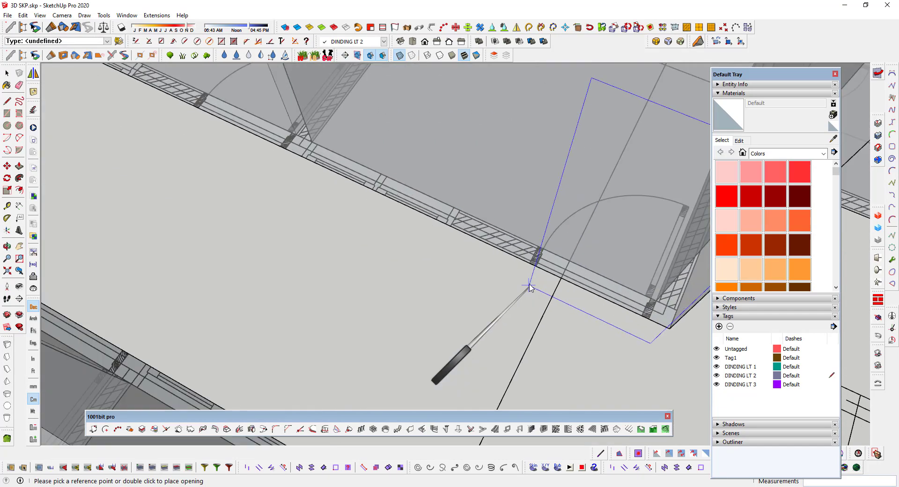
pyautogui.scroll(2, 524, 263)
pyautogui.scroll(2, 529, 257)
pyautogui.scroll(2, 535, 250)
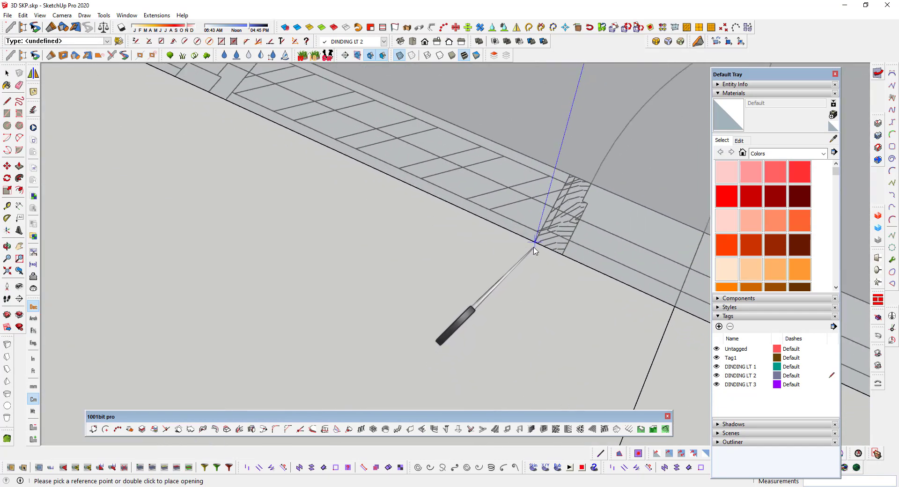
pyautogui.click(534, 250)
# Cancel the placement and reopen the Create Wall Opening dialog at 90 × 215 cm
pyautogui.scroll(-2, 531, 244)
pyautogui.scroll(-2, 525, 230)
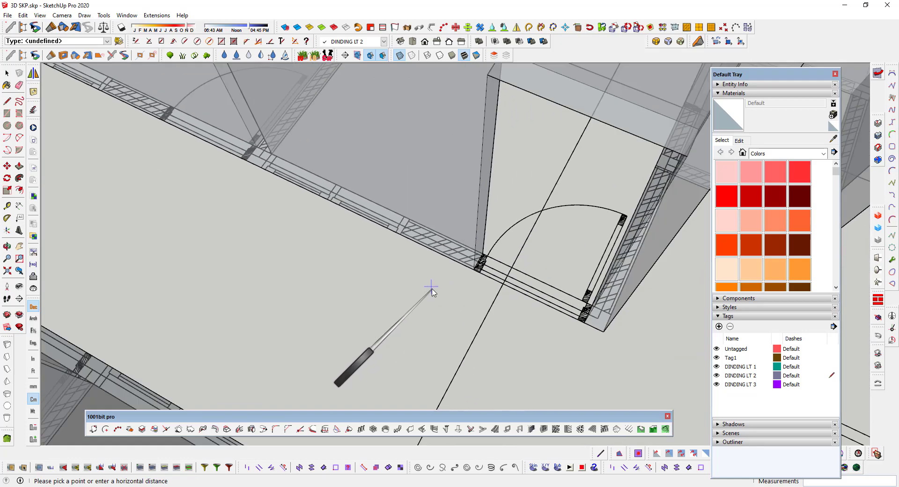
pyautogui.scroll(-2, 519, 217)
pyautogui.moveTo(568, 238)
pyautogui.mouseDown(button='middle')
pyautogui.moveTo(398, 356)
pyautogui.moveTo(415, 372)
pyautogui.mouseUp(button='middle')
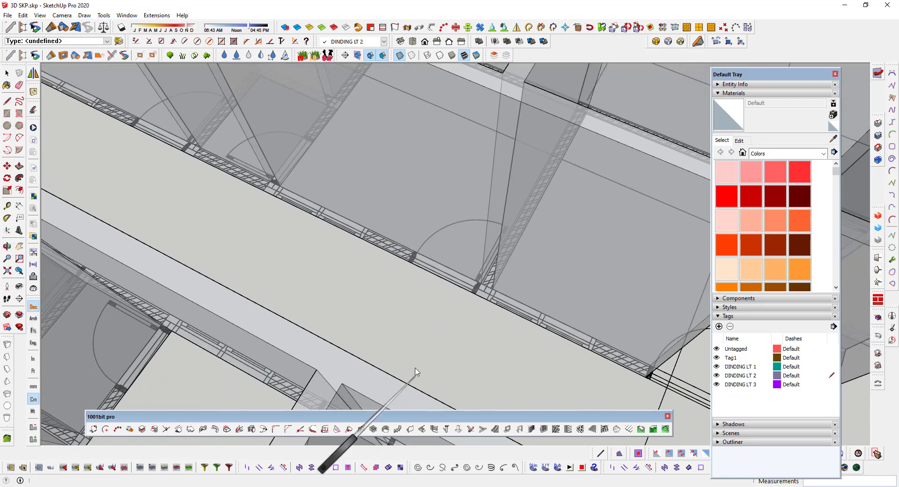
pyautogui.press('space')
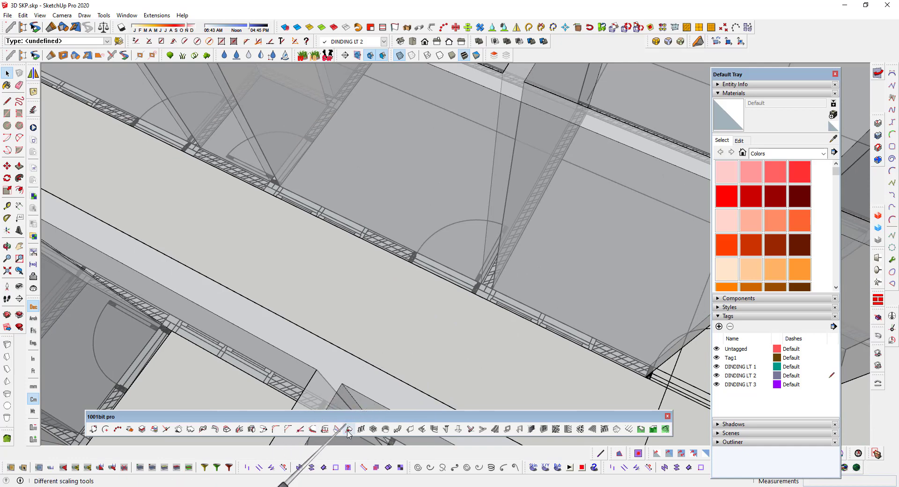
pyautogui.click(423, 429)
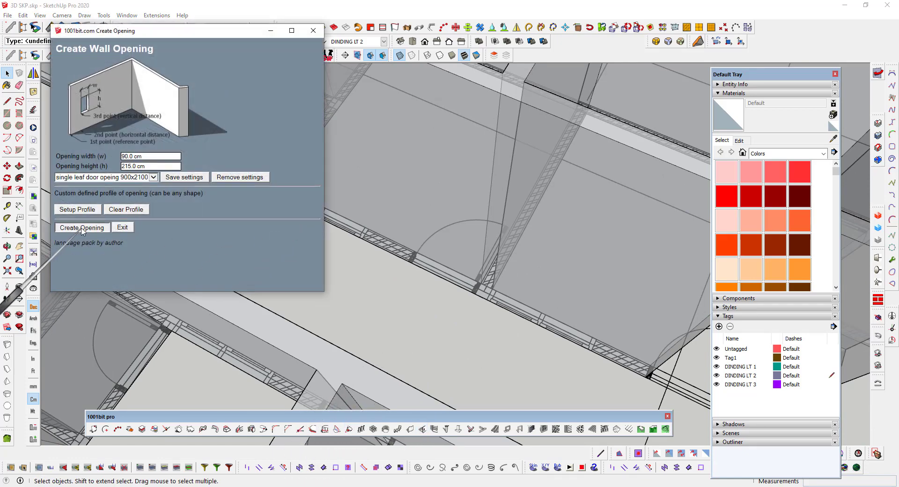
# Place a 90 × 215 cm door opening in the interior wall
pyautogui.click(82, 228)
pyautogui.scroll(3, 412, 262)
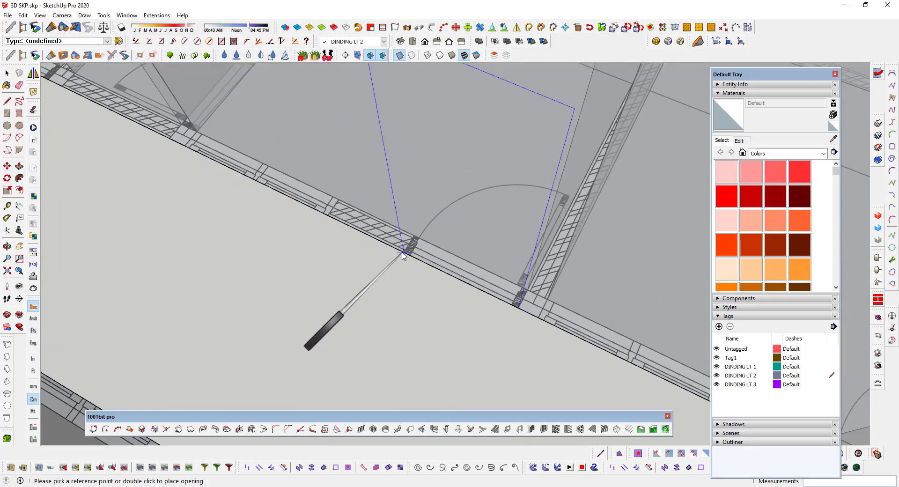
pyautogui.doubleClick(403, 253)
pyautogui.scroll(-3, 423, 304)
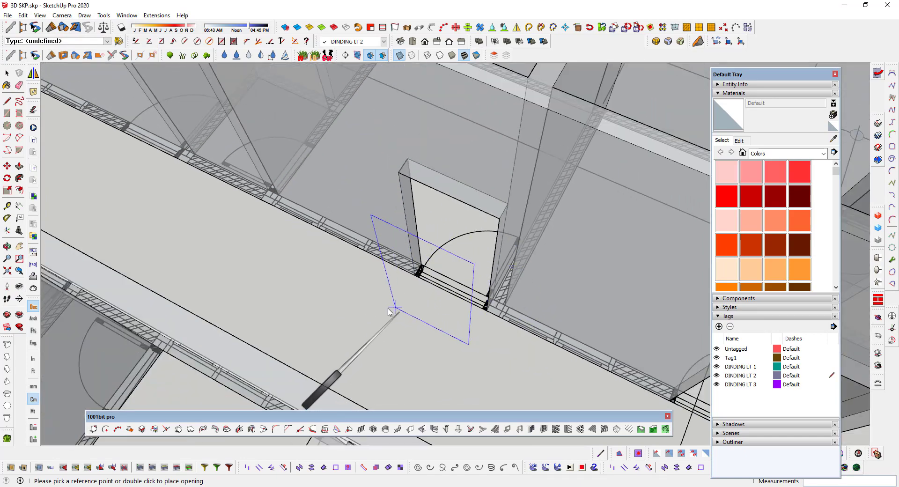
pyautogui.moveTo(391, 315)
pyautogui.mouseDown(button='middle')
pyautogui.moveTo(582, 371)
pyautogui.moveTo(425, 302)
pyautogui.moveTo(478, 321)
pyautogui.moveTo(475, 305)
pyautogui.mouseUp(button='middle')
pyautogui.scroll(-3, 425, 302)
# Zoom around the walls and switch to the top plan view to check the opening
pyautogui.scroll(3, 442, 264)
pyautogui.scroll(2, 441, 263)
pyautogui.scroll(2, 443, 257)
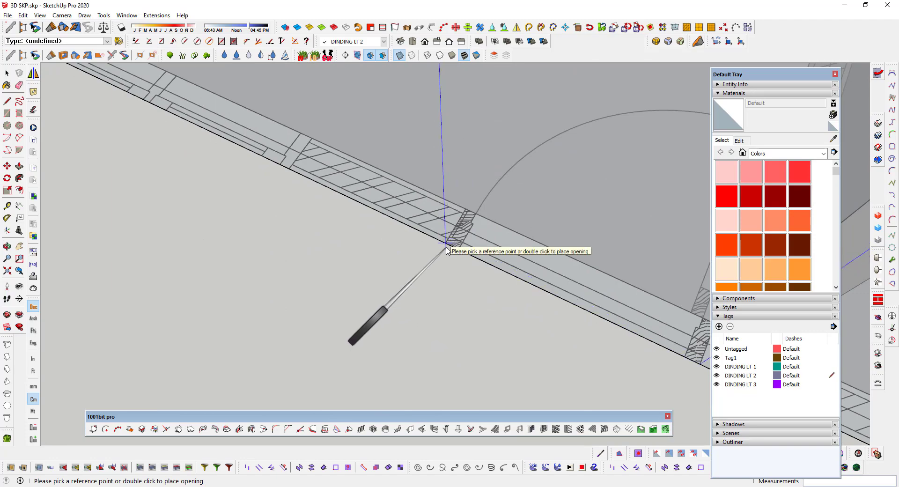
pyautogui.scroll(-1, 448, 250)
pyautogui.scroll(-2, 442, 262)
pyautogui.scroll(-2, 389, 276)
pyautogui.scroll(-2, 361, 274)
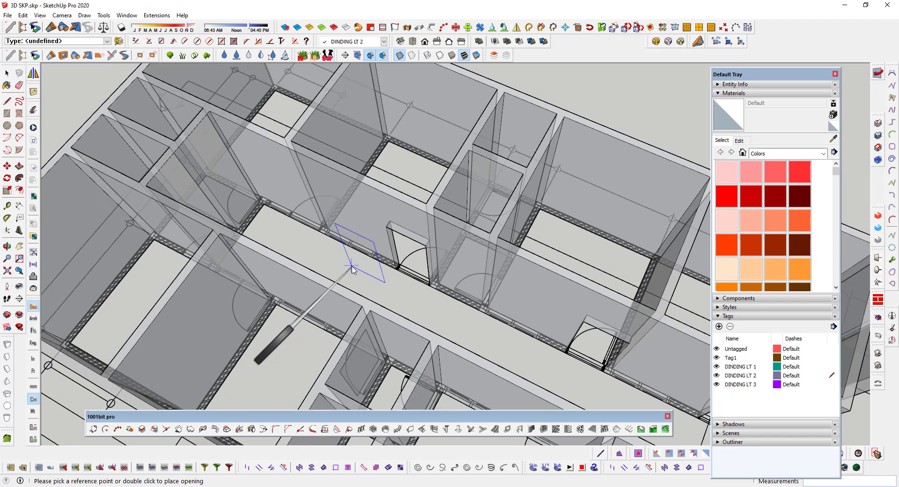
pyautogui.scroll(-1, 352, 269)
pyautogui.scroll(1, 301, 248)
pyautogui.scroll(2, 297, 234)
pyautogui.scroll(2, 304, 226)
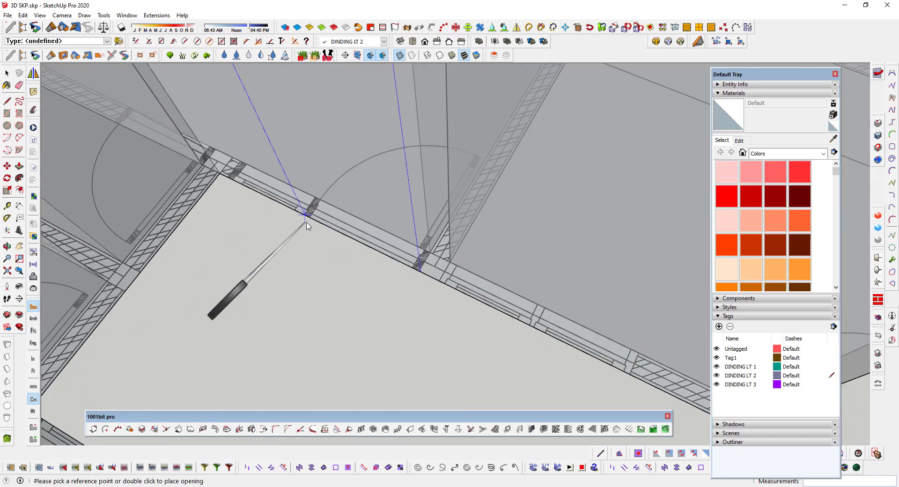
pyautogui.scroll(2, 306, 224)
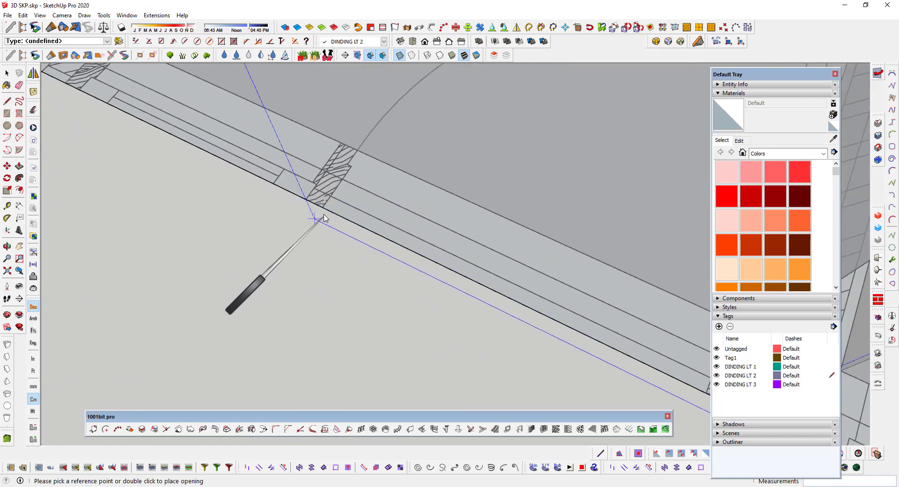
pyautogui.moveTo(301, 207)
pyautogui.mouseDown(button='middle')
pyautogui.moveTo(249, 201)
pyautogui.moveTo(316, 223)
pyautogui.mouseUp(button='middle')
pyautogui.press('F2')
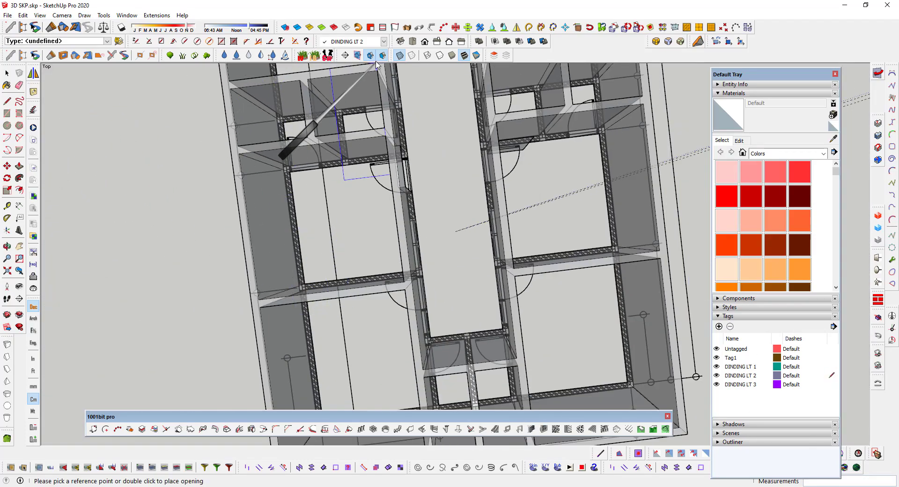
# Turn X-ray off, cancel the tool, and relaunch the 90 × 215 cm door opening
pyautogui.click(399, 56)
pyautogui.moveTo(465, 226); pyautogui.dragTo(436, 378, button='middle')
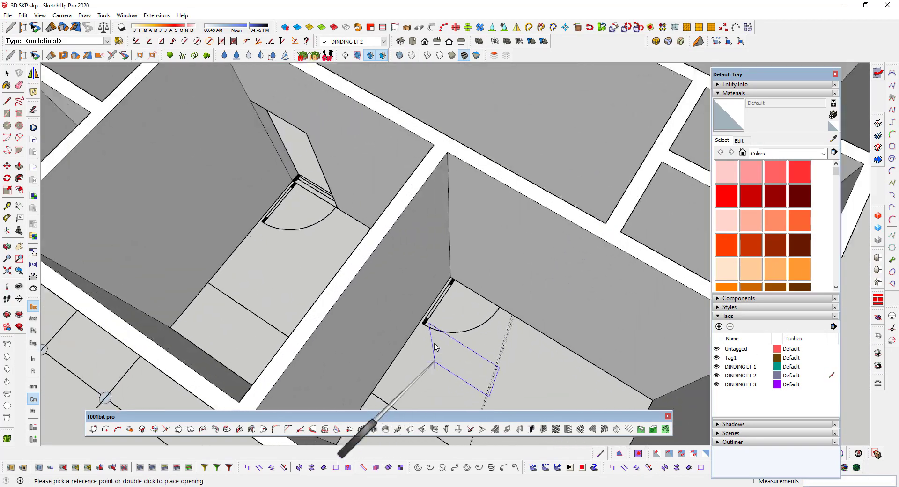
pyautogui.scroll(3, 452, 277)
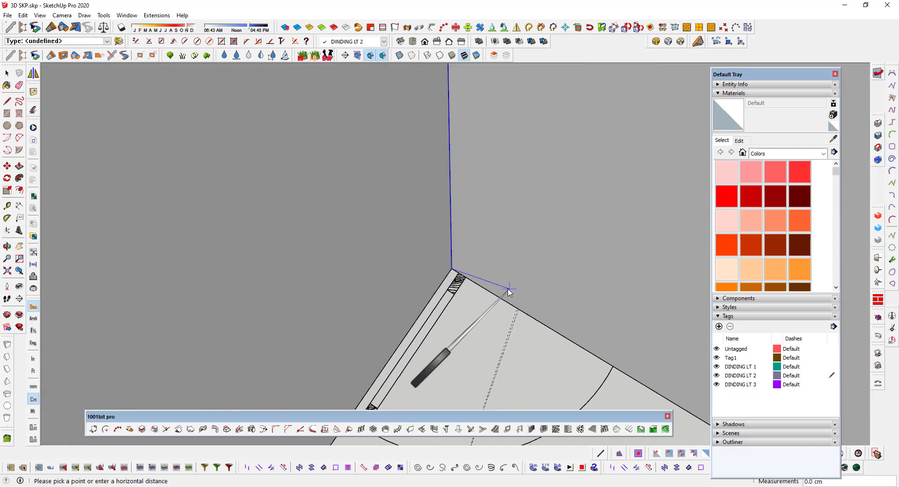
pyautogui.press('space')
pyautogui.moveTo(455, 279); pyautogui.dragTo(369, 461, button='middle')
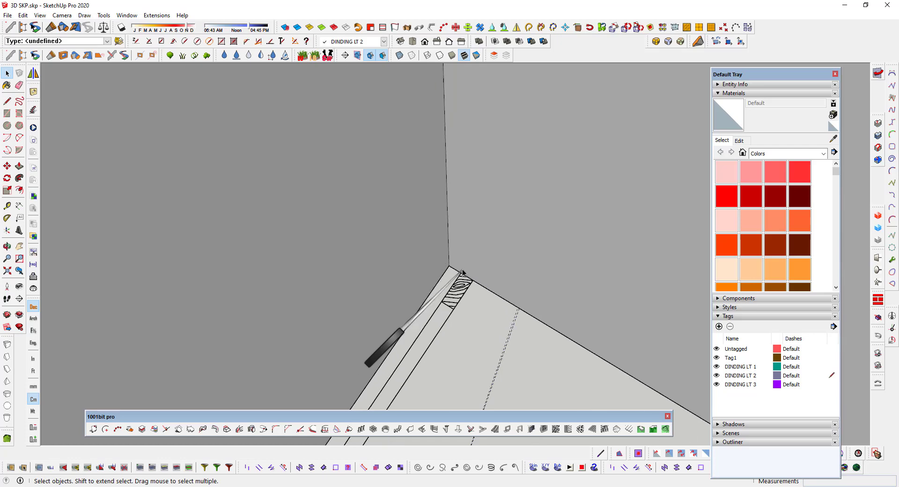
pyautogui.click(423, 429)
pyautogui.click(103, 232)
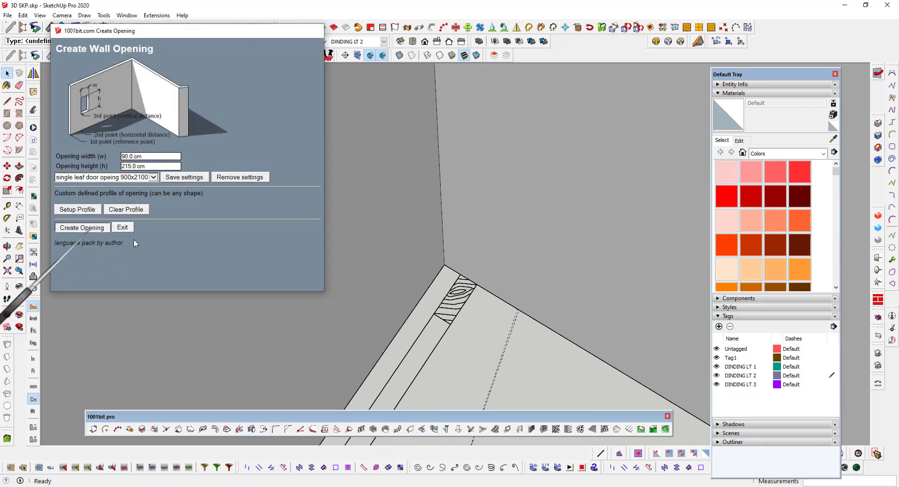
# Set the next opening's reference point at the wall corner and view the whole floor plan
pyautogui.click(448, 268)
pyautogui.scroll(-3, 447, 266)
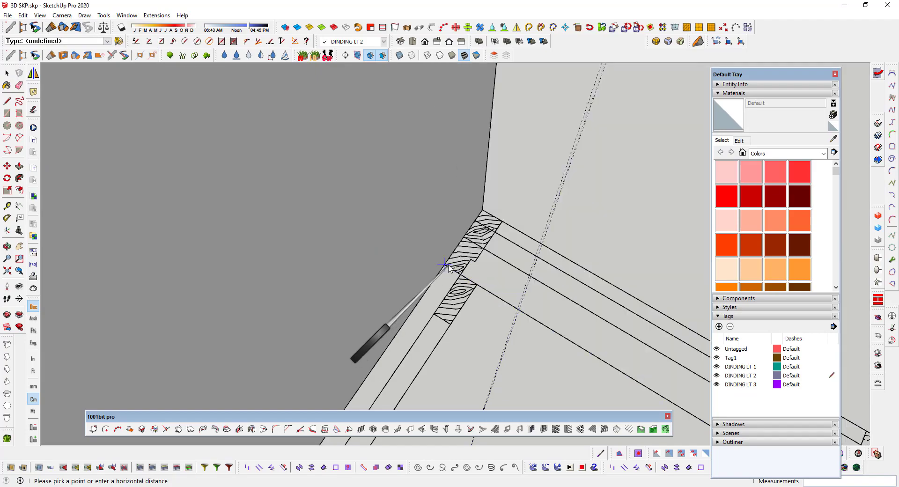
pyautogui.scroll(-2, 562, 262)
pyautogui.scroll(-3, 557, 267)
pyautogui.scroll(-3, 557, 266)
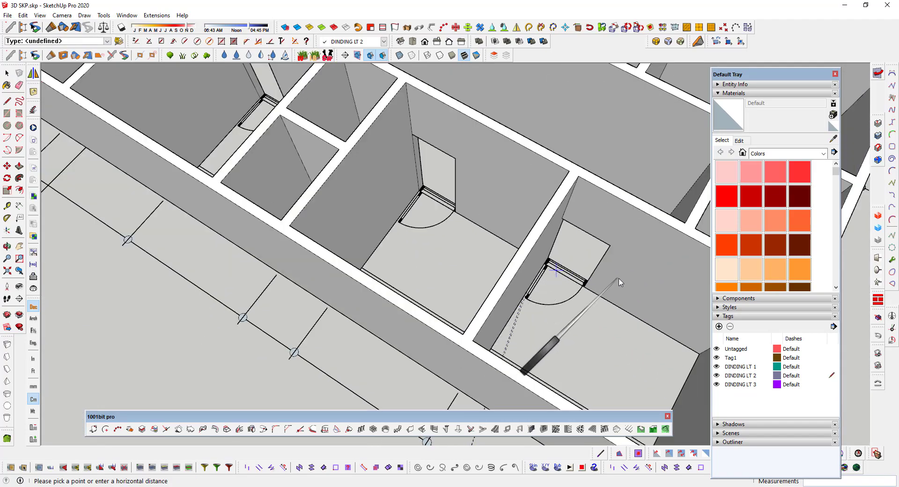
pyautogui.scroll(-3, 557, 267)
pyautogui.moveTo(539, 323)
pyautogui.mouseDown(button='middle')
pyautogui.moveTo(530, 339)
pyautogui.moveTo(632, 362)
pyautogui.mouseUp(button='middle')
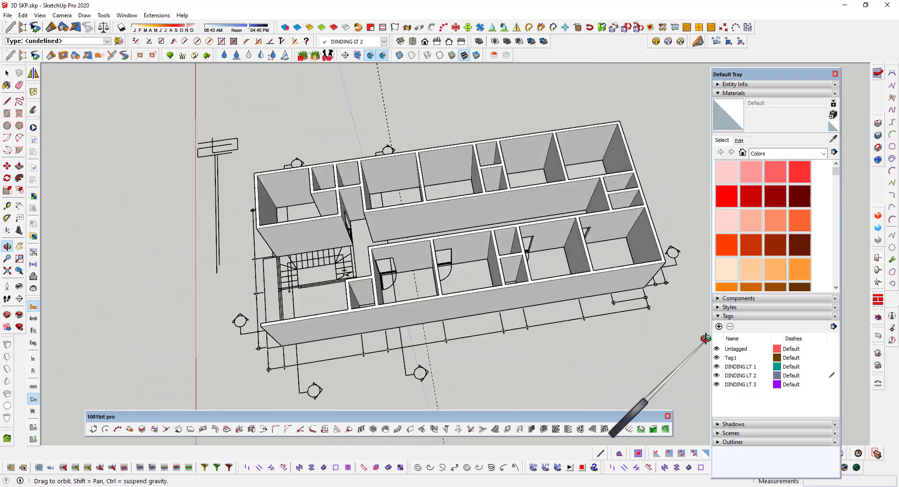
# Turn on X-ray and orbit to a top-down view of the corridor rooms
pyautogui.scroll(3, 421, 332)
pyautogui.scroll(3, 341, 201)
pyautogui.moveTo(342, 201); pyautogui.dragTo(860, 266, button='middle')
pyautogui.moveTo(861, 266)
pyautogui.mouseDown()
pyautogui.moveTo(511, 337)
pyautogui.moveTo(635, 293)
pyautogui.moveTo(148, 273)
pyautogui.moveTo(64, 303)
pyautogui.moveTo(368, 455)
pyautogui.mouseUp()
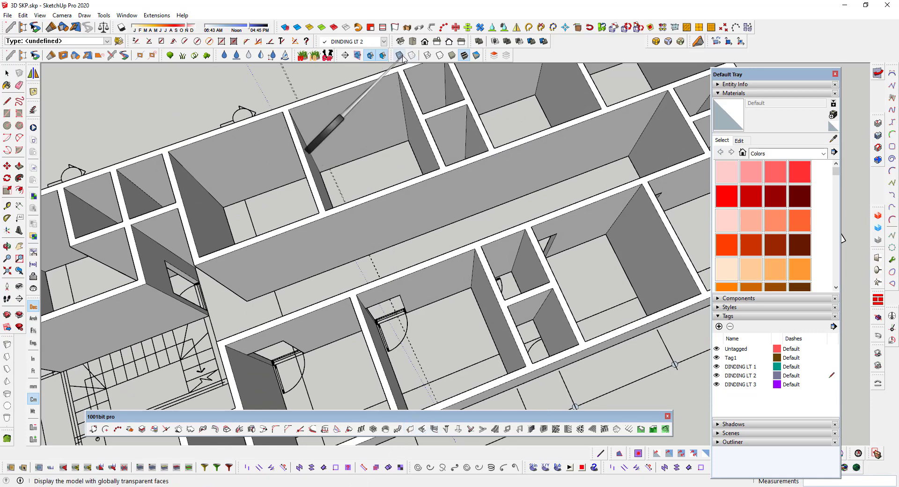
pyautogui.click(400, 56)
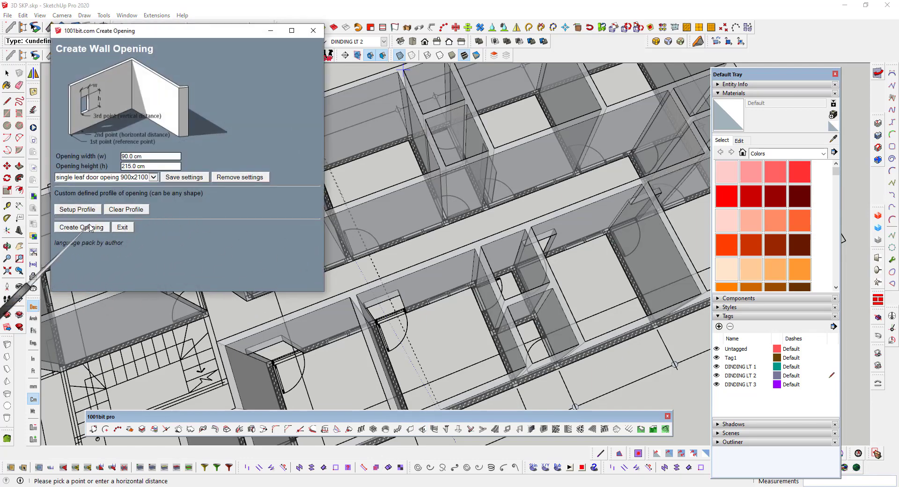
pyautogui.press('space')
pyautogui.scroll(3, 367, 260)
pyautogui.scroll(3, 297, 221)
pyautogui.scroll(2, 298, 221)
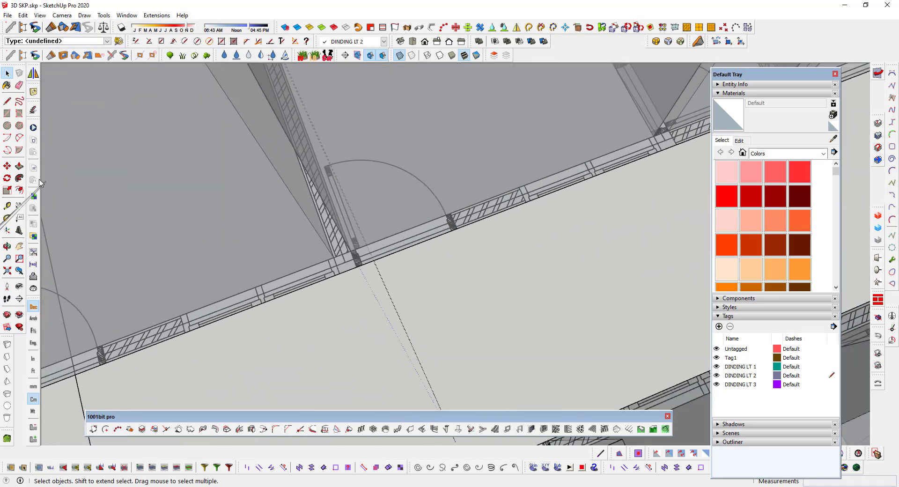
# Cut a 90 × 215 cm door opening at a corridor wall corner
pyautogui.click(410, 429)
pyautogui.click(73, 227)
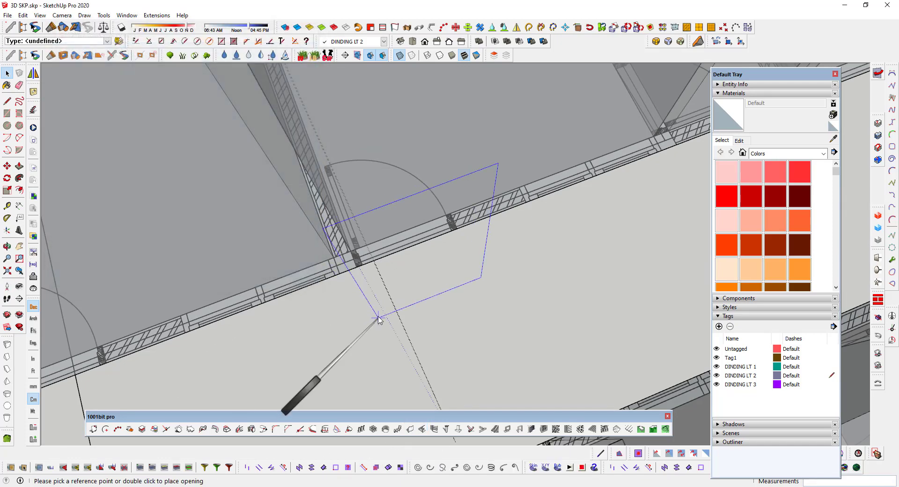
pyautogui.scroll(2, 378, 315)
pyautogui.scroll(2, 361, 276)
pyautogui.scroll(2, 353, 264)
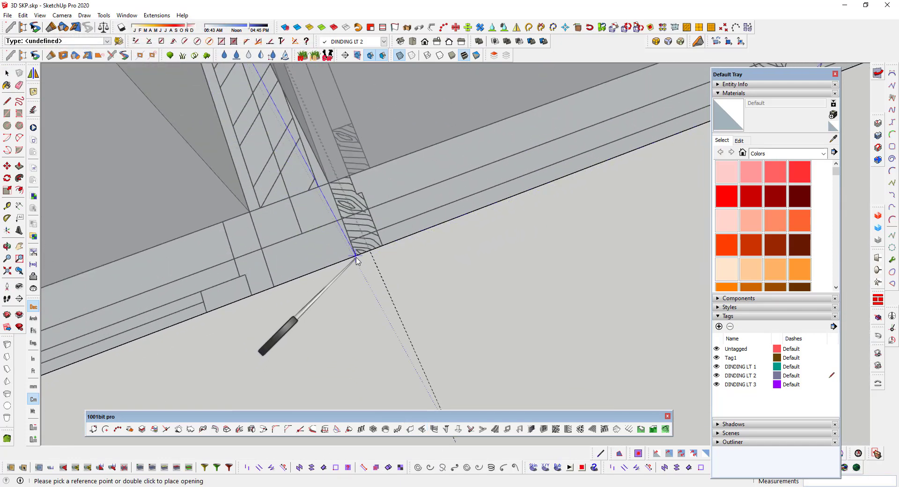
pyautogui.click(349, 266)
pyautogui.scroll(-2, 461, 281)
pyautogui.scroll(-2, 461, 281)
pyautogui.scroll(-2, 498, 293)
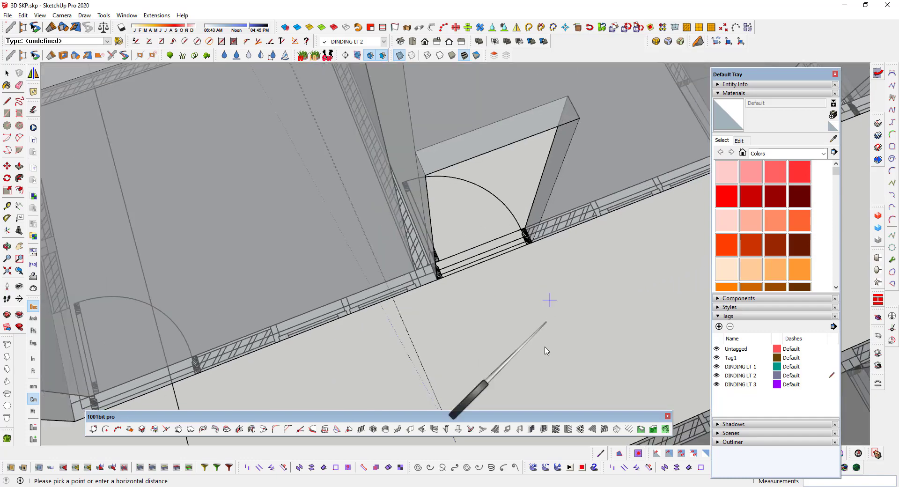
pyautogui.scroll(-2, 602, 300)
# Reopen the 90 × 215 cm wall opening settings and start another door opening
pyautogui.click(423, 429)
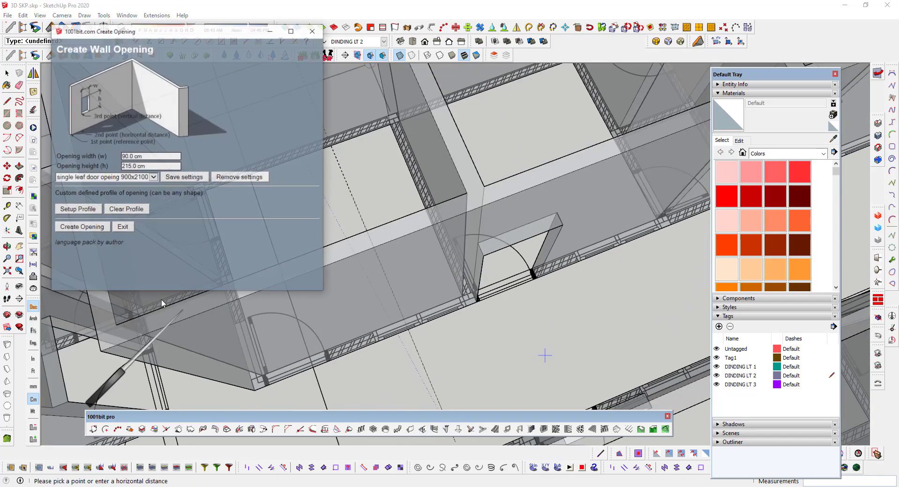
pyautogui.click(89, 228)
pyautogui.moveTo(258, 393); pyautogui.dragTo(291, 341, button='middle')
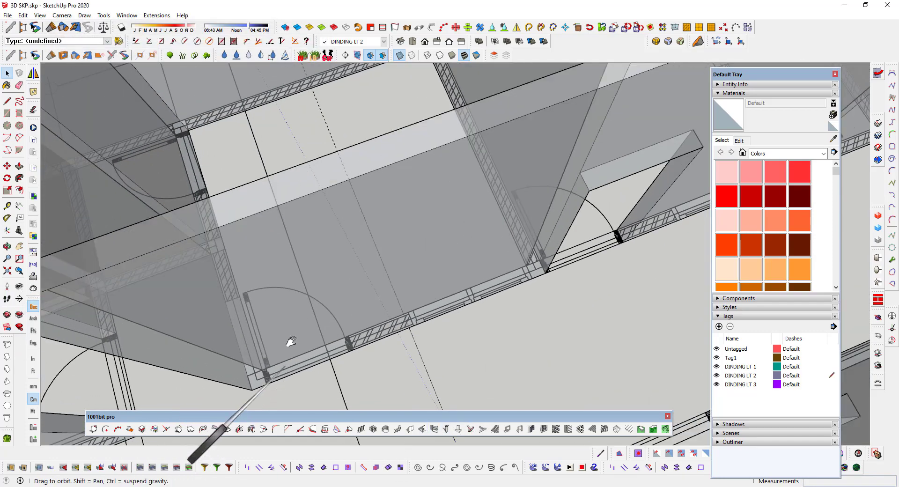
pyautogui.scroll(3, 384, 387)
pyautogui.click(426, 428)
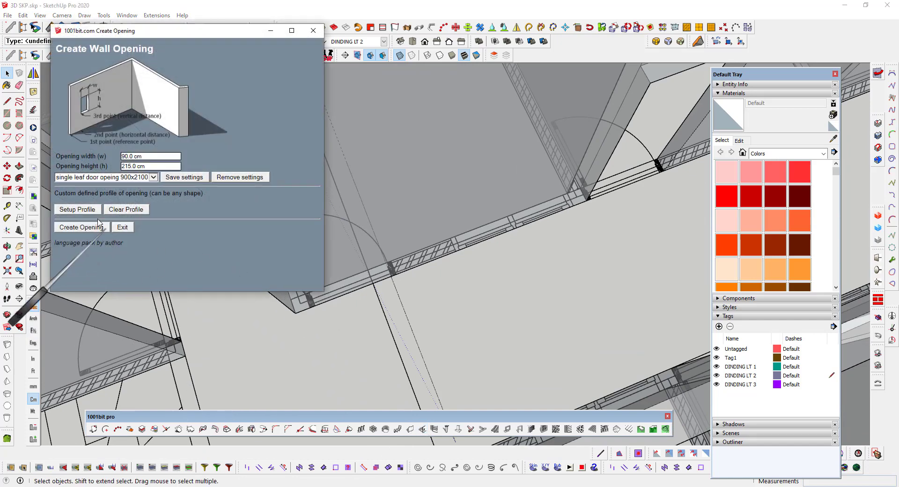
pyautogui.click(82, 228)
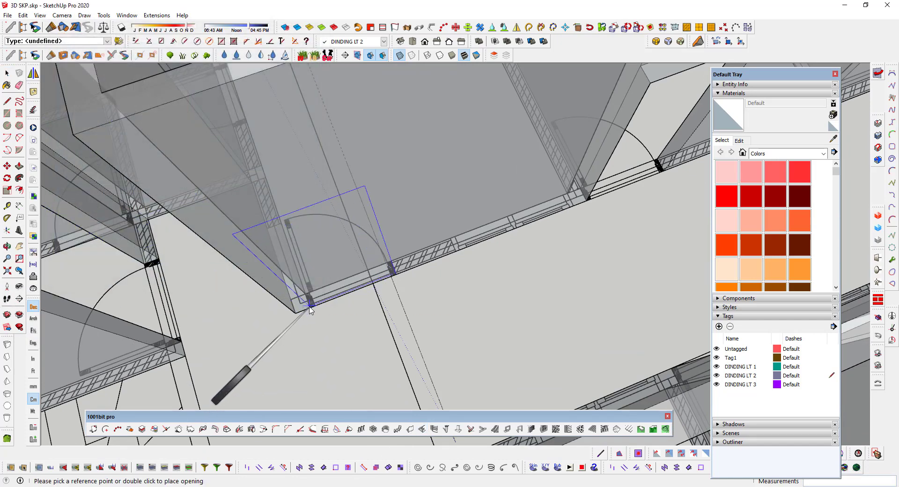
pyautogui.scroll(2, 310, 307)
pyautogui.scroll(2, 312, 307)
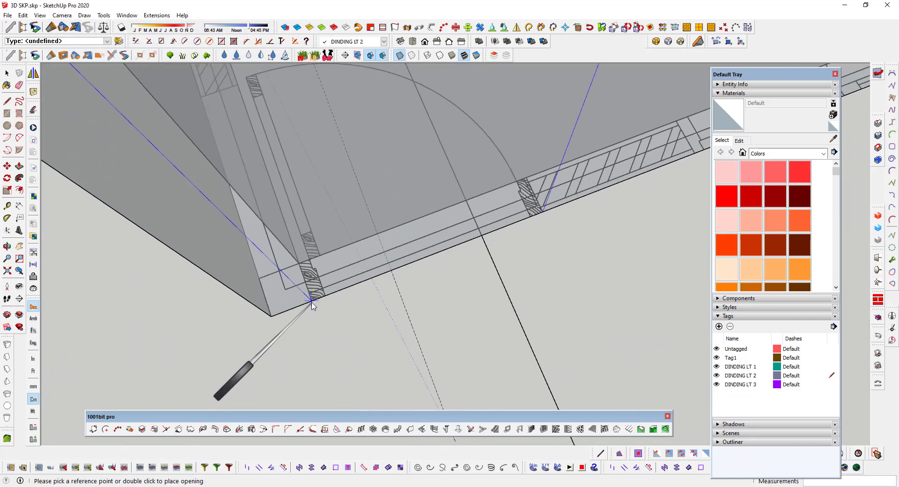
pyautogui.scroll(-2, 311, 305)
pyautogui.scroll(-2, 440, 281)
pyautogui.scroll(-2, 468, 285)
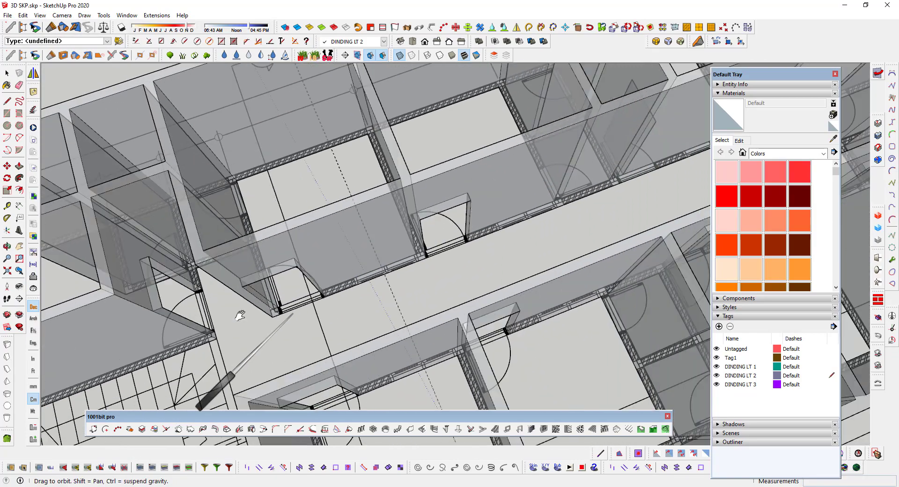
# Place the next door opening at a corridor wall junction, then turn X-ray off
pyautogui.keyDown('shift'); pyautogui.moveTo(240, 315); pyautogui.dragTo(335, 299, button='middle'); pyautogui.keyUp('shift')
pyautogui.moveTo(459, 318)
pyautogui.keyDown('shift'); pyautogui.mouseDown(button='middle')
pyautogui.moveTo(315, 315)
pyautogui.moveTo(391, 267)
pyautogui.moveTo(333, 261)
pyautogui.mouseUp(button='middle'); pyautogui.keyUp('shift')
pyautogui.scroll(2, 445, 237)
pyautogui.scroll(2, 481, 234)
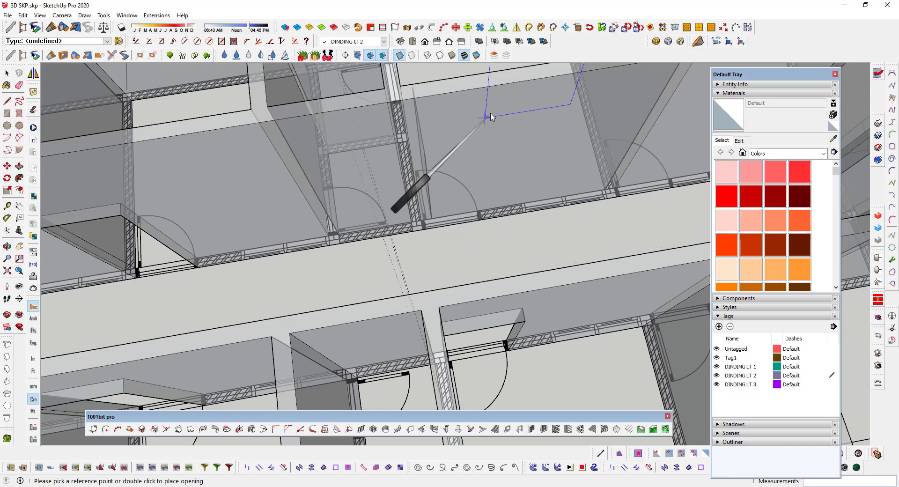
pyautogui.scroll(3, 431, 225)
pyautogui.scroll(2, 381, 251)
pyautogui.scroll(1, 381, 255)
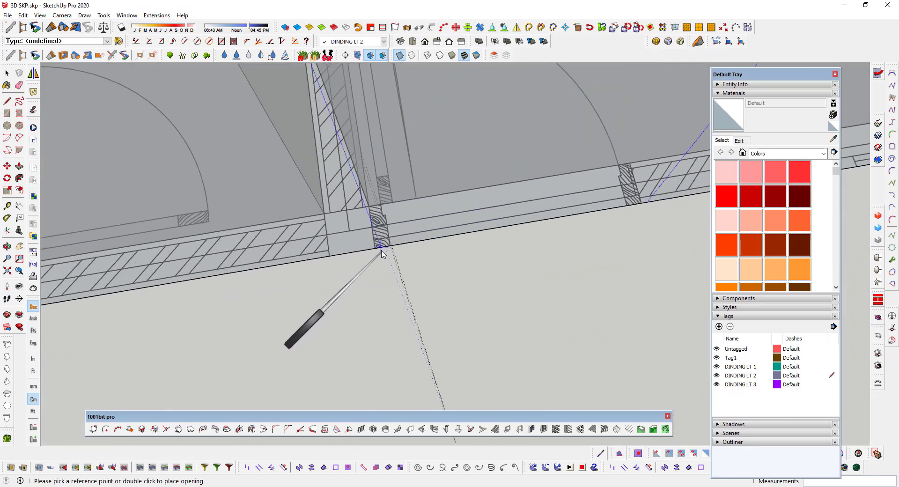
pyautogui.click(376, 252)
pyautogui.scroll(-2, 375, 253)
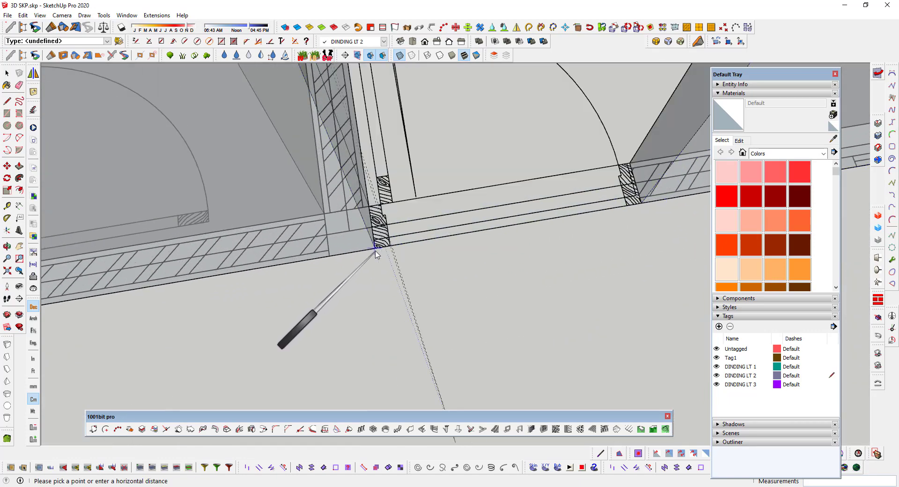
pyautogui.scroll(-2, 471, 211)
pyautogui.scroll(-2, 477, 210)
pyautogui.scroll(-2, 480, 212)
pyautogui.scroll(-2, 480, 213)
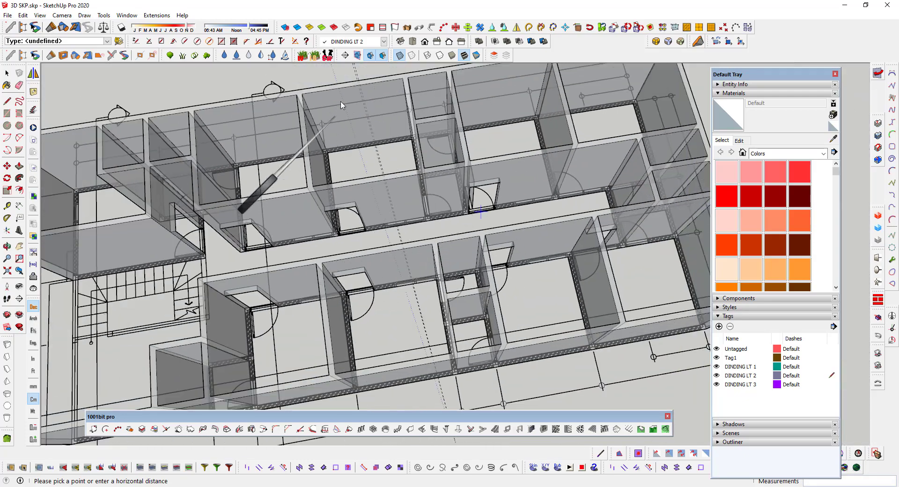
pyautogui.click(400, 55)
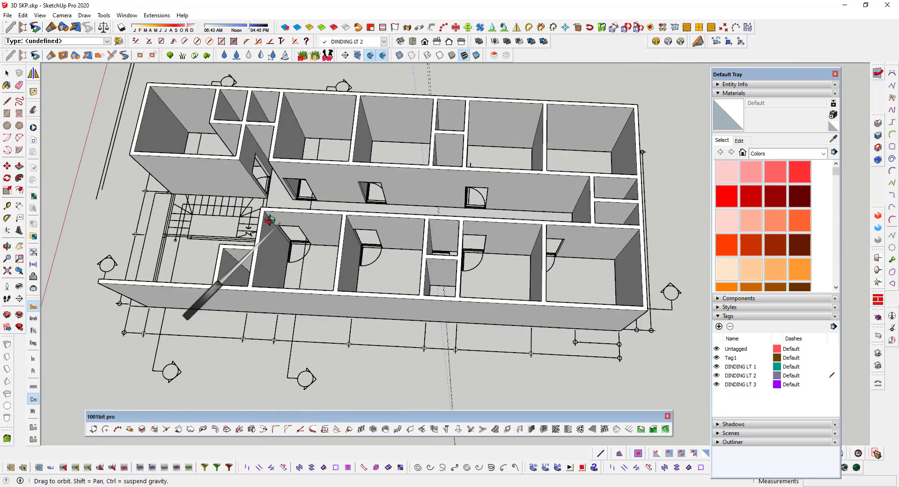
# Orbit to a steep top-down view and zoom in on the existing doorway
pyautogui.moveTo(468, 206)
pyautogui.mouseDown(button='middle')
pyautogui.moveTo(471, 184)
pyautogui.moveTo(275, 201)
pyautogui.moveTo(251, 237)
pyautogui.moveTo(299, 262)
pyautogui.moveTo(236, 255)
pyautogui.moveTo(297, 266)
pyautogui.mouseUp(button='middle')
pyautogui.scroll(3, 337, 238)
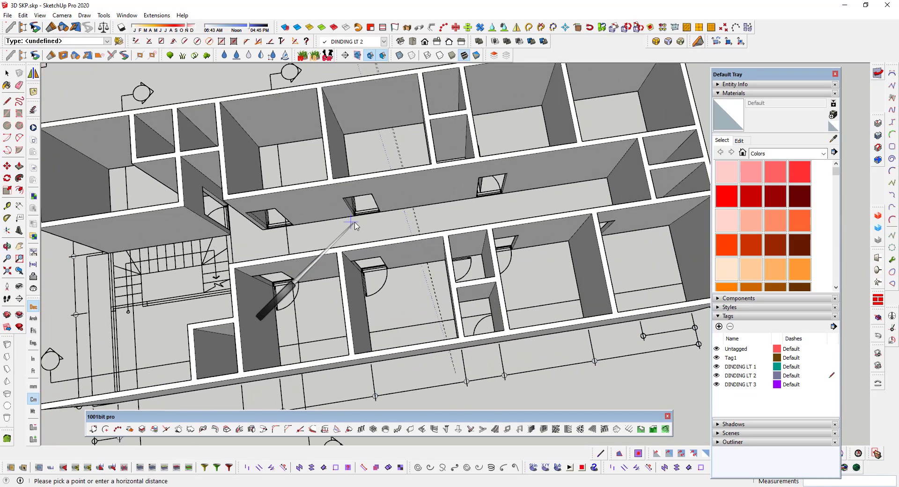
pyautogui.scroll(3, 376, 222)
pyautogui.press('space')
pyautogui.scroll(-5, 447, 225)
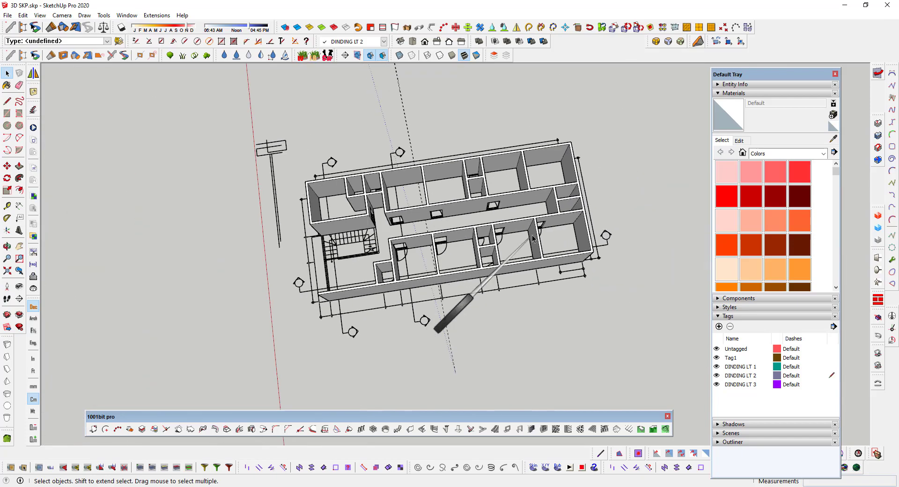
pyautogui.scroll(-3, 445, 253)
pyautogui.scroll(2, 403, 121)
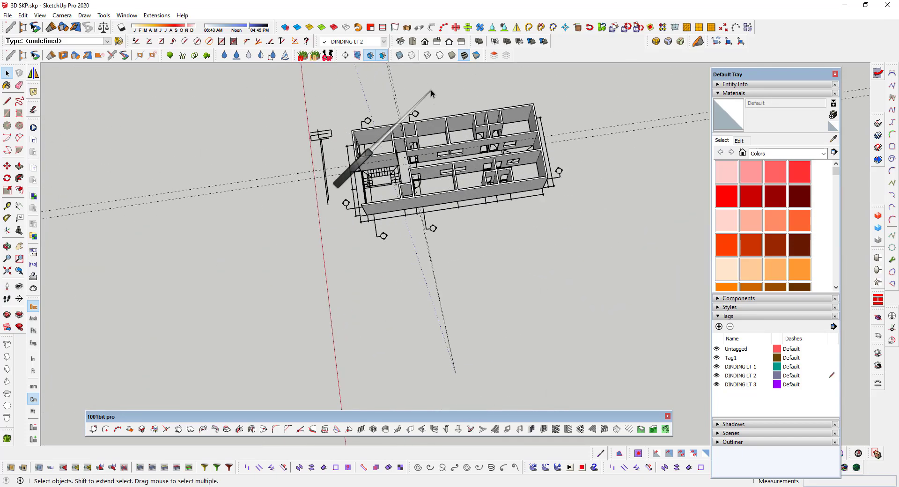
pyautogui.scroll(3, 375, 178)
pyautogui.scroll(3, 440, 196)
pyautogui.scroll(1, 512, 143)
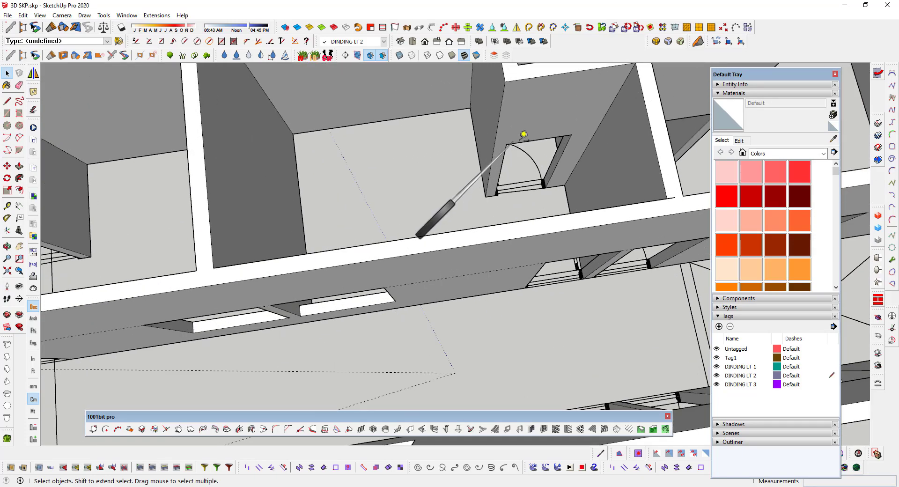
# Tape-measure the doorway, reading 80.0 cm across and 215.0 cm tall
pyautogui.press('t')
pyautogui.scroll(3, 524, 134)
pyautogui.click(608, 129)
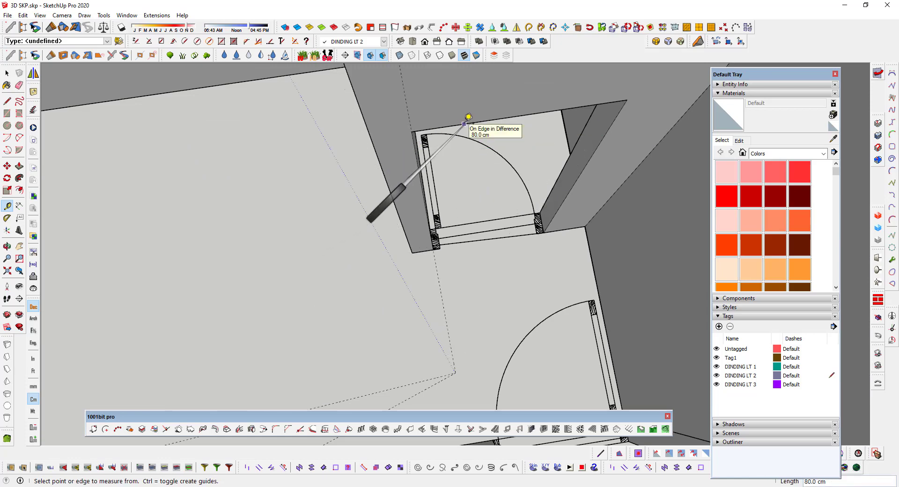
pyautogui.click(464, 123)
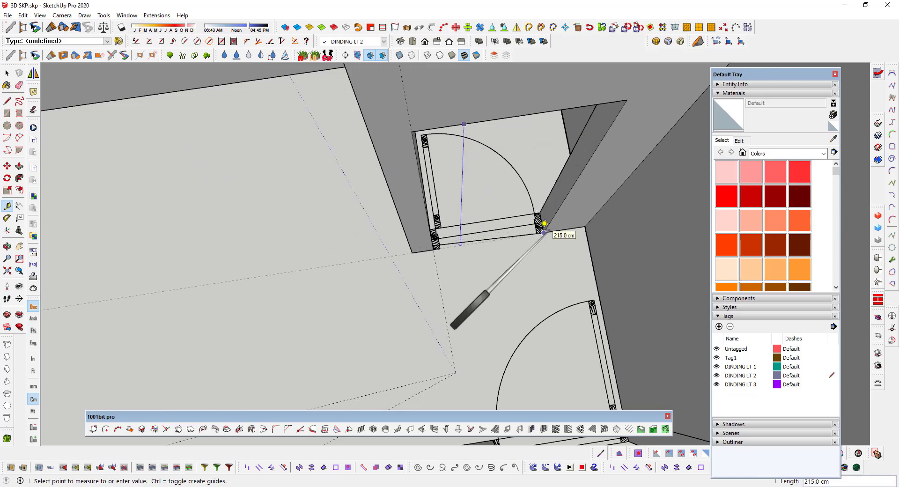
pyautogui.click(544, 232)
pyautogui.scroll(-2, 544, 233)
pyautogui.scroll(-3, 538, 235)
pyautogui.scroll(-3, 533, 236)
pyautogui.scroll(-1, 531, 238)
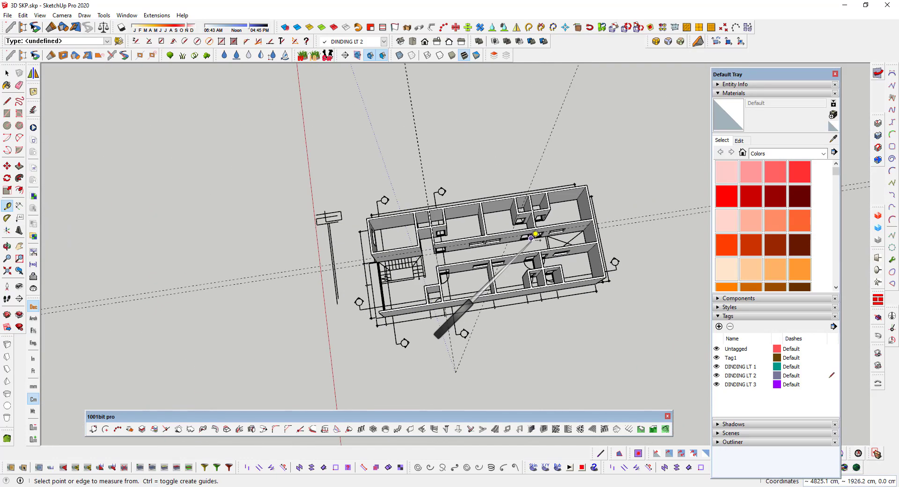
pyautogui.moveTo(531, 237); pyautogui.dragTo(445, 199, button='middle')
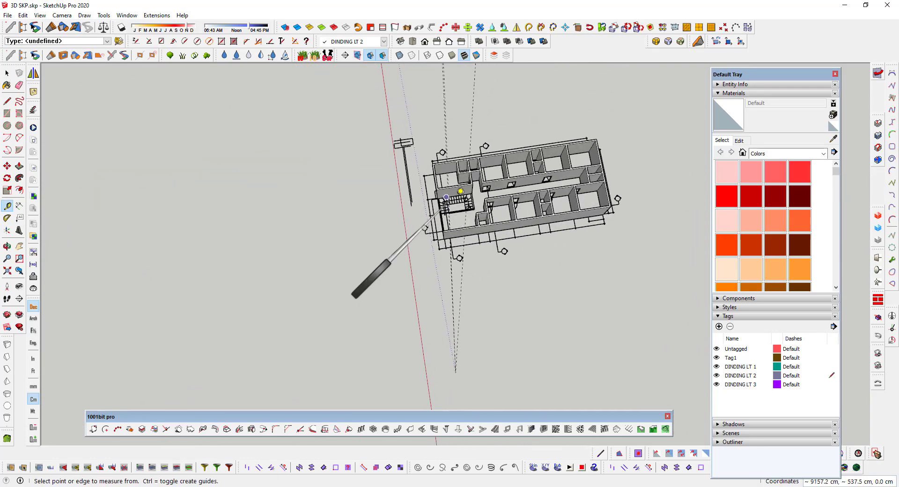
pyautogui.scroll(3, 446, 197)
pyautogui.scroll(1, 356, 381)
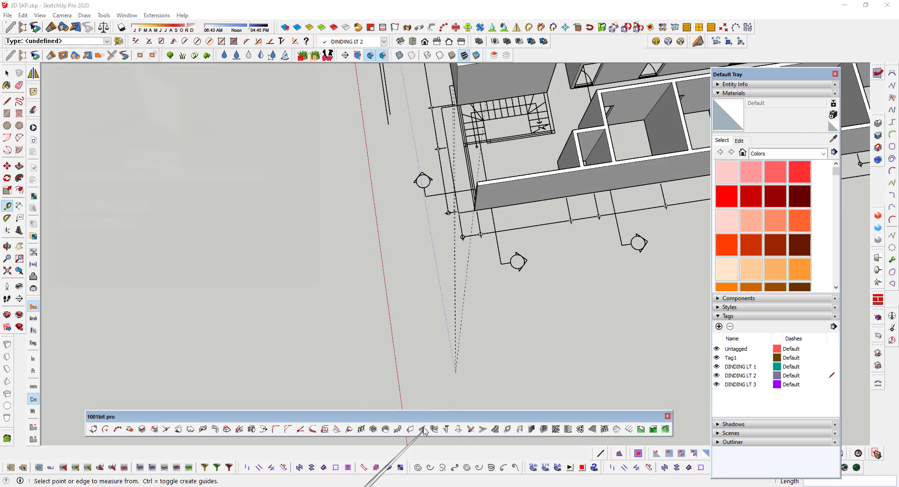
# Cut an 80 × 215 cm door opening at the wall corner beside the existing door
pyautogui.click(422, 429)
pyautogui.write('80')
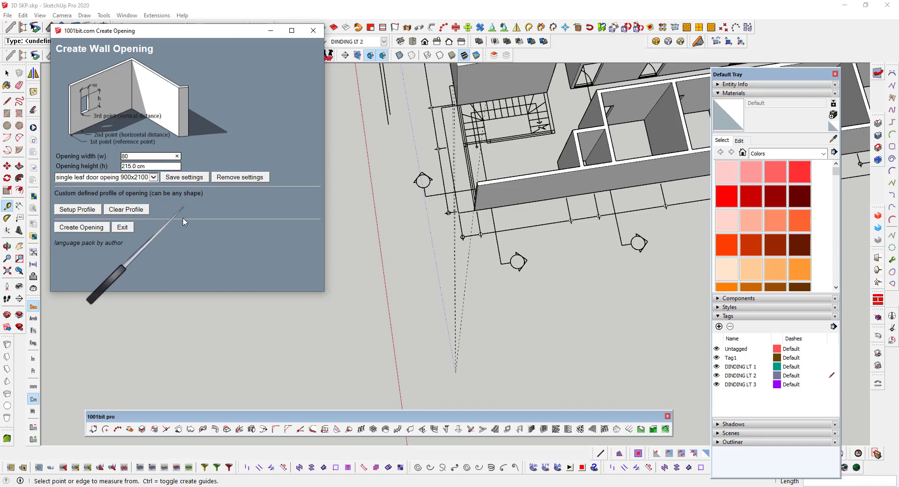
pyautogui.click(92, 229)
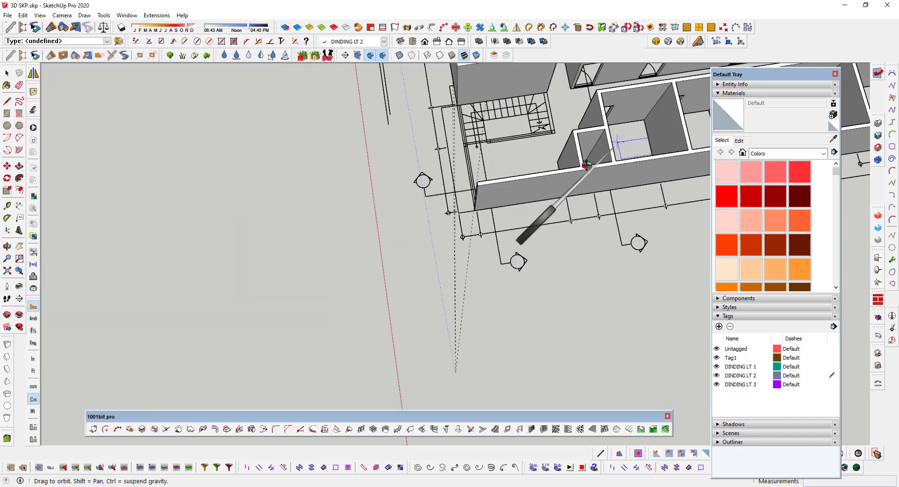
pyautogui.moveTo(582, 166)
pyautogui.mouseDown(button='middle')
pyautogui.moveTo(567, 215)
pyautogui.moveTo(423, 318)
pyautogui.mouseUp(button='middle')
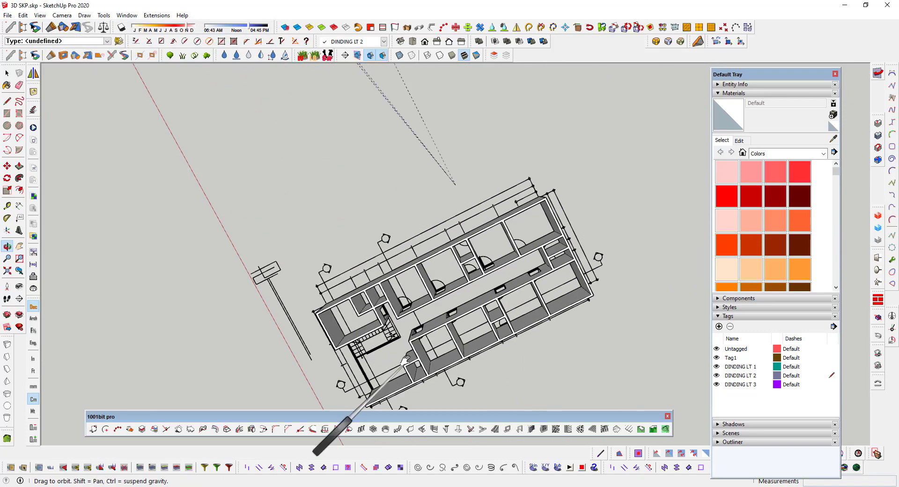
pyautogui.moveTo(351, 317); pyautogui.dragTo(347, 319, button='middle')
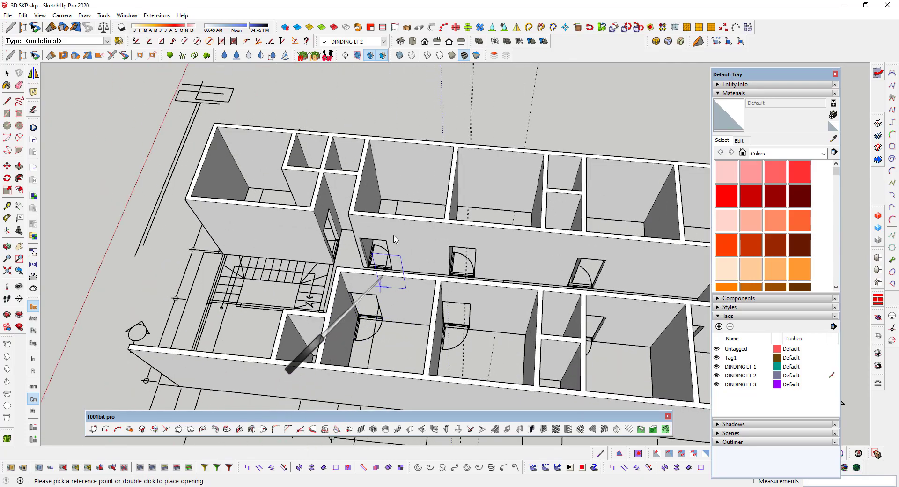
pyautogui.scroll(6, 346, 319)
pyautogui.moveTo(854, 303)
pyautogui.mouseDown(button='middle')
pyautogui.moveTo(237, 391)
pyautogui.moveTo(355, 276)
pyautogui.mouseUp(button='middle')
pyautogui.scroll(3, 204, 400)
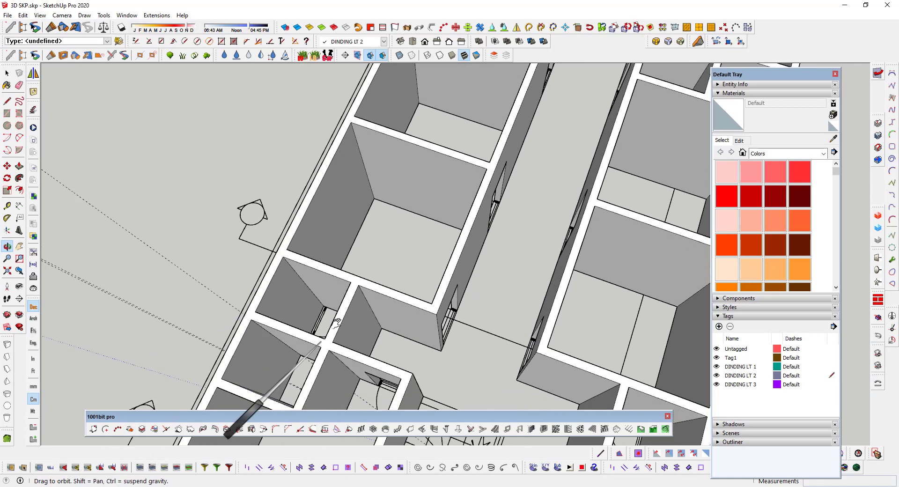
pyautogui.scroll(5, 357, 296)
pyautogui.scroll(2, 365, 297)
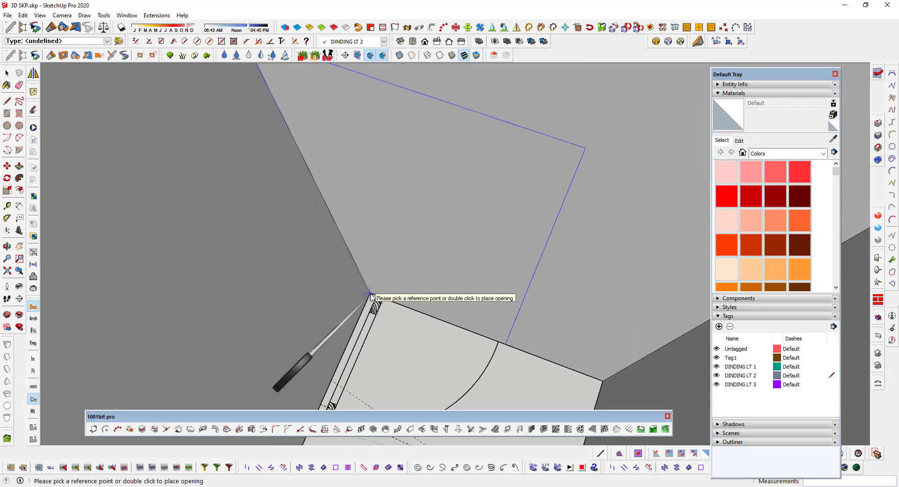
pyautogui.doubleClick(370, 295)
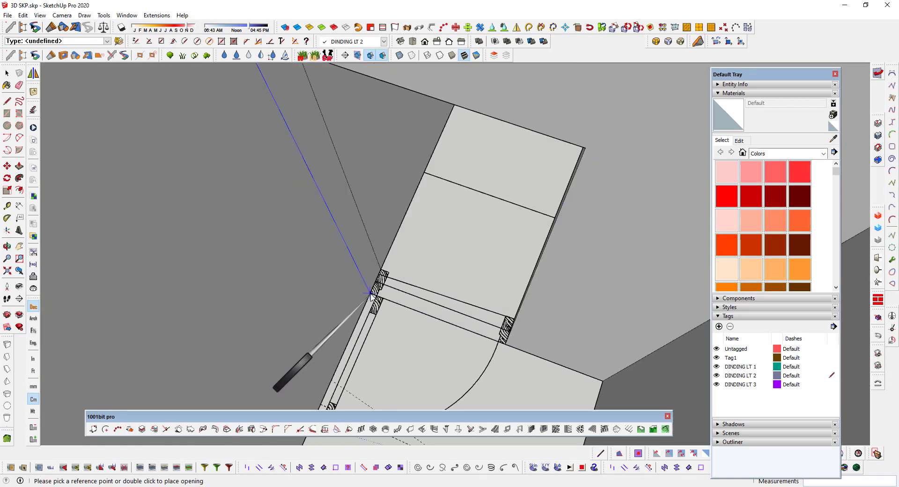
# Pick the reference point for another opening on a room wall
pyautogui.scroll(-3, 427, 254)
pyautogui.scroll(-2, 427, 253)
pyautogui.moveTo(427, 253); pyautogui.dragTo(580, 421, button='middle')
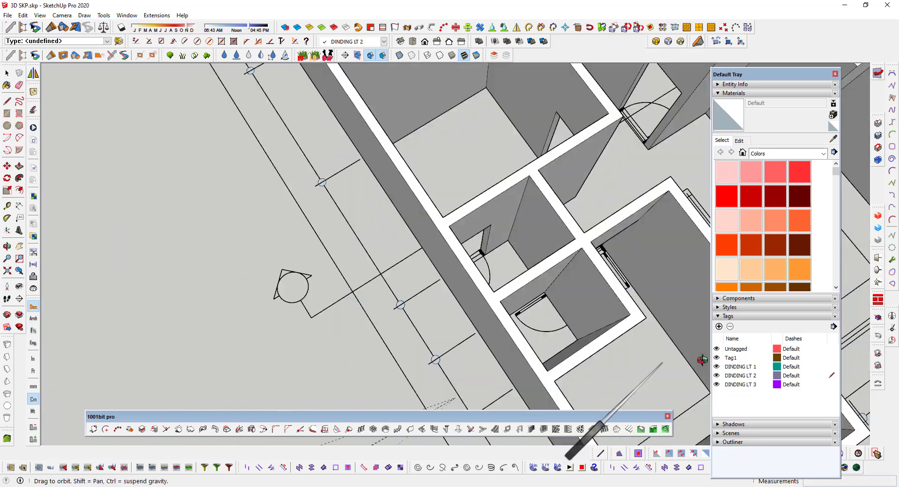
pyautogui.scroll(3, 601, 245)
pyautogui.scroll(2, 601, 245)
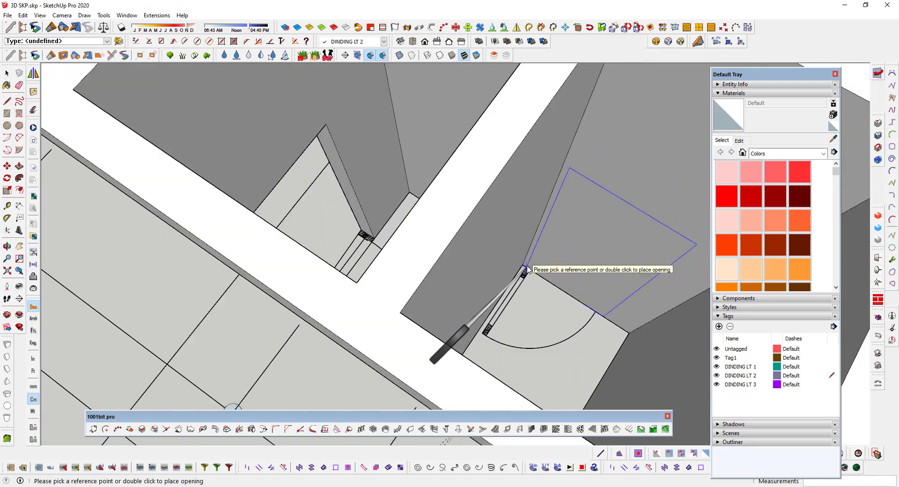
pyautogui.scroll(2, 522, 266)
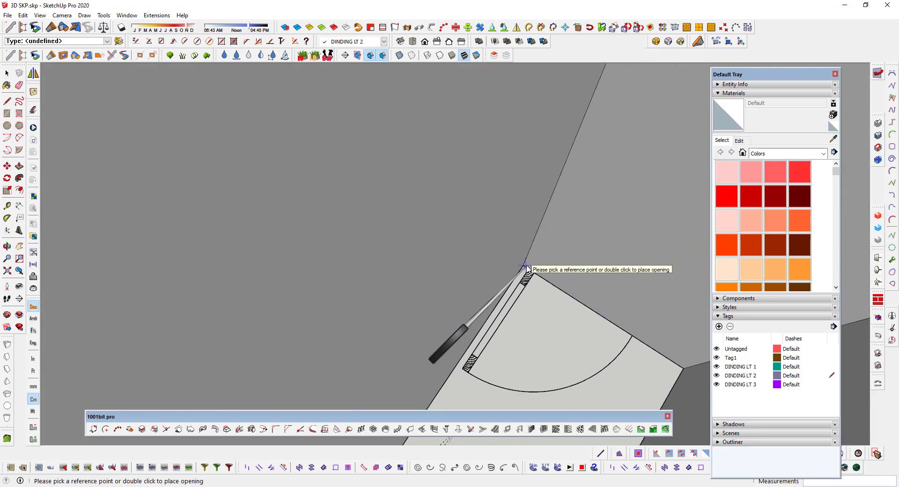
pyautogui.click(525, 267)
# Orbit and zoom around the rooms to inspect the new doorways
pyautogui.scroll(-3, 525, 267)
pyautogui.scroll(-3, 562, 243)
pyautogui.scroll(-3, 529, 225)
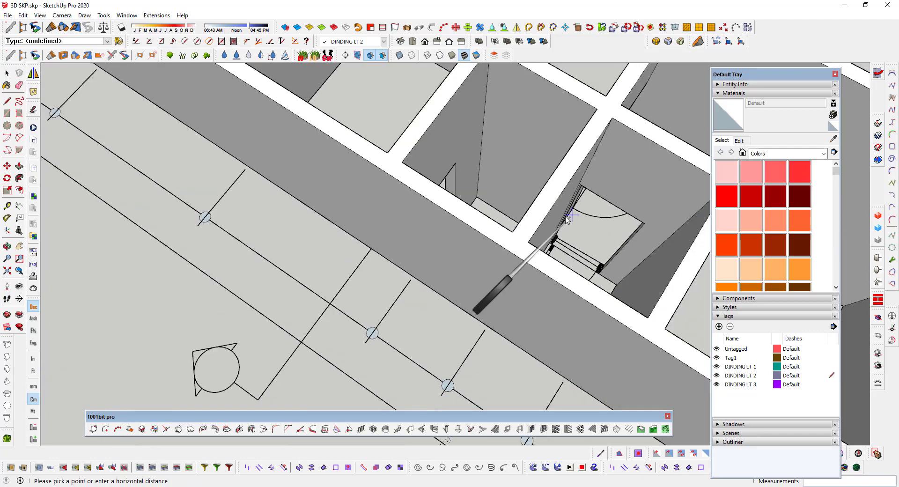
pyautogui.scroll(-2, 485, 205)
pyautogui.moveTo(485, 204)
pyautogui.mouseDown(button='middle')
pyautogui.moveTo(435, 212)
pyautogui.moveTo(443, 317)
pyautogui.moveTo(799, 345)
pyautogui.mouseUp(button='middle')
pyautogui.scroll(3, 422, 261)
pyautogui.scroll(2, 482, 291)
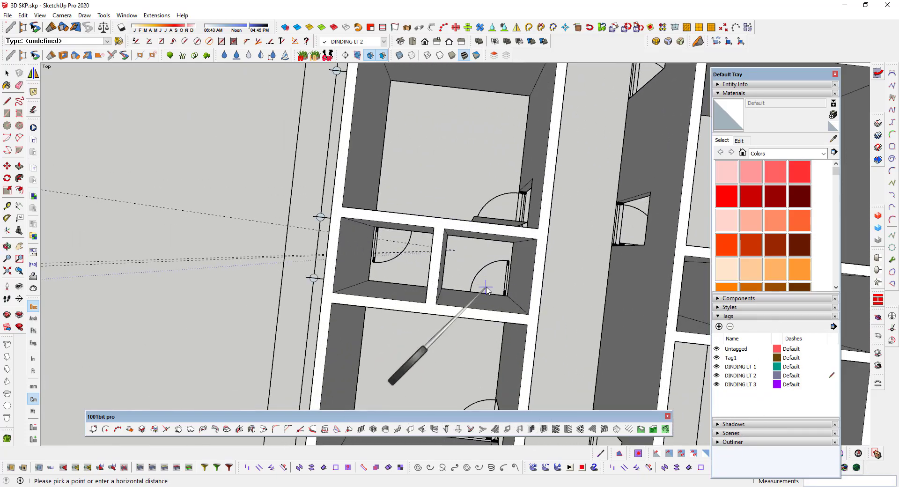
pyautogui.scroll(2, 538, 289)
pyautogui.moveTo(590, 289); pyautogui.dragTo(663, 305, button='middle')
pyautogui.scroll(3, 482, 205)
pyautogui.scroll(-4, 481, 205)
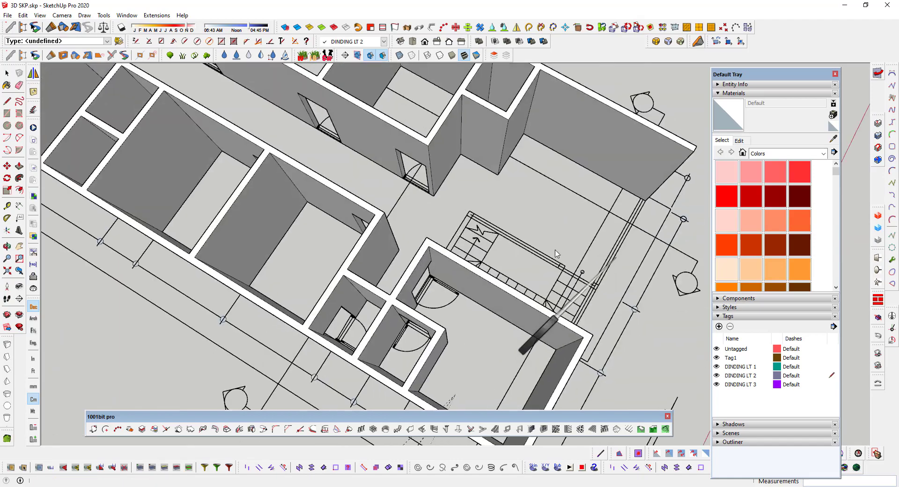
pyautogui.moveTo(374, 215); pyautogui.dragTo(515, 197, button='middle')
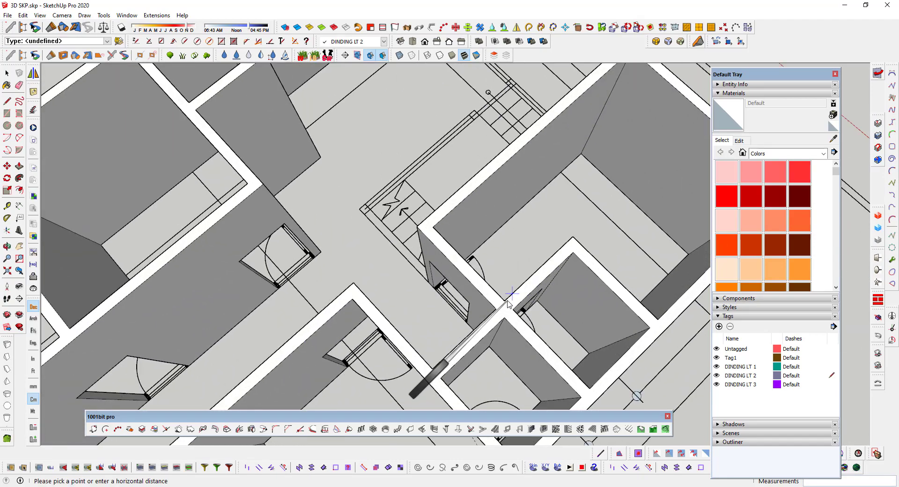
pyautogui.scroll(3, 572, 189)
pyautogui.moveTo(573, 189)
pyautogui.keyDown('shift'); pyautogui.mouseDown(button='middle')
pyautogui.moveTo(327, 246)
pyautogui.moveTo(494, 132)
pyautogui.moveTo(501, 295)
pyautogui.mouseUp(button='middle'); pyautogui.keyUp('shift')
pyautogui.scroll(-5, 501, 295)
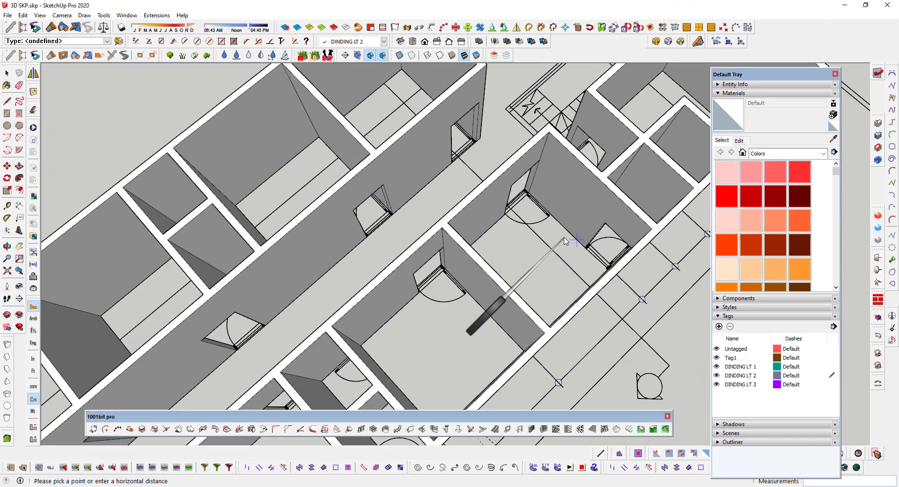
pyautogui.scroll(2, 501, 295)
pyautogui.scroll(4, 418, 261)
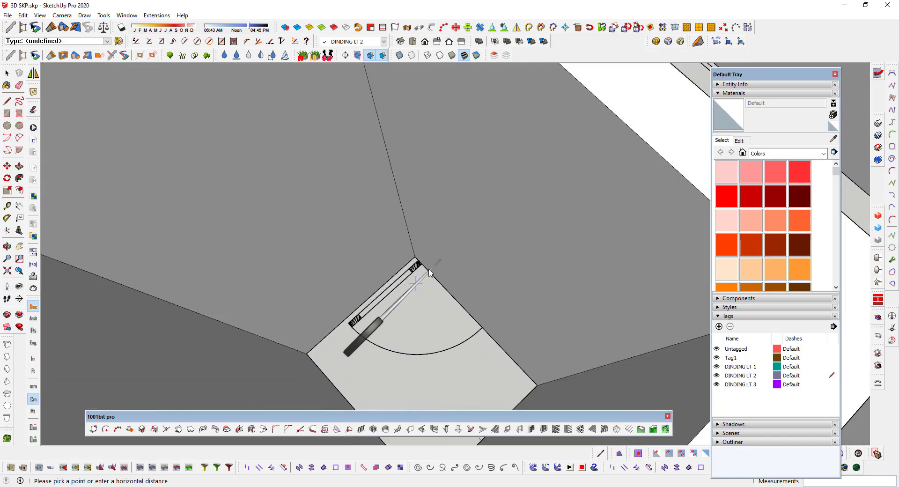
pyautogui.scroll(-2, 430, 272)
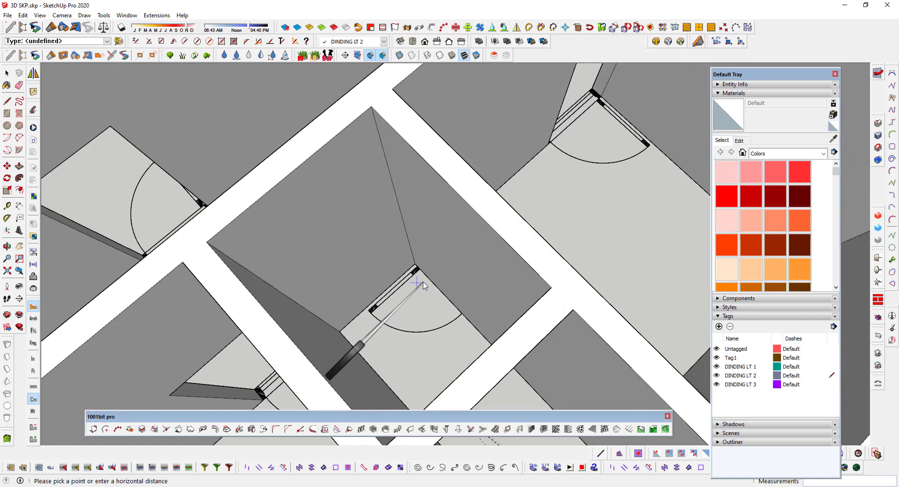
pyautogui.click(423, 429)
pyautogui.click(81, 227)
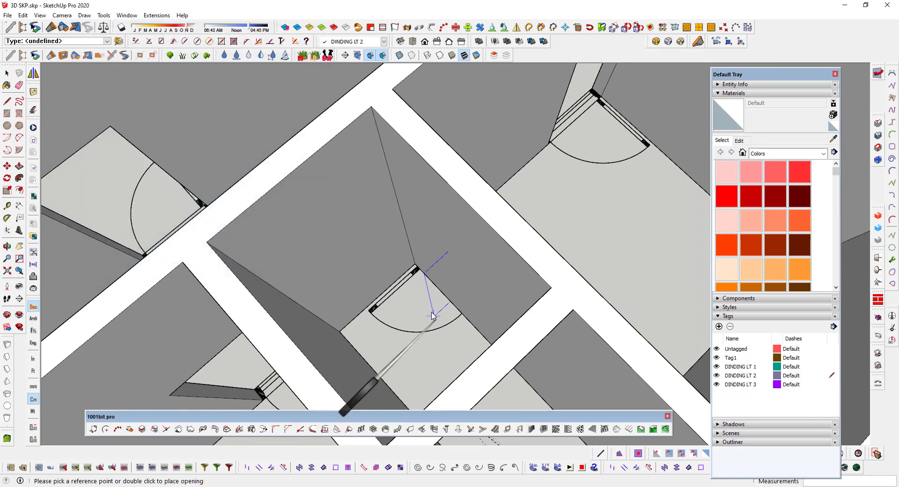
pyautogui.scroll(-3, 411, 264)
pyautogui.scroll(2, 462, 280)
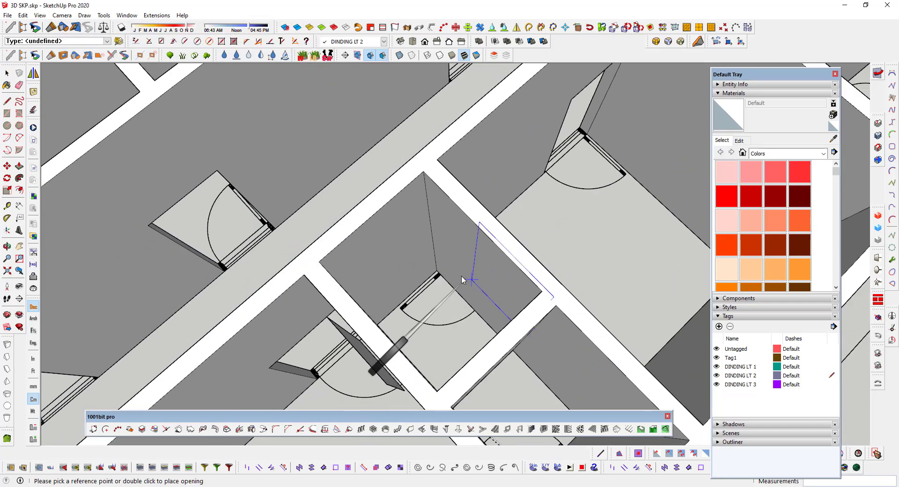
pyautogui.scroll(2, 436, 273)
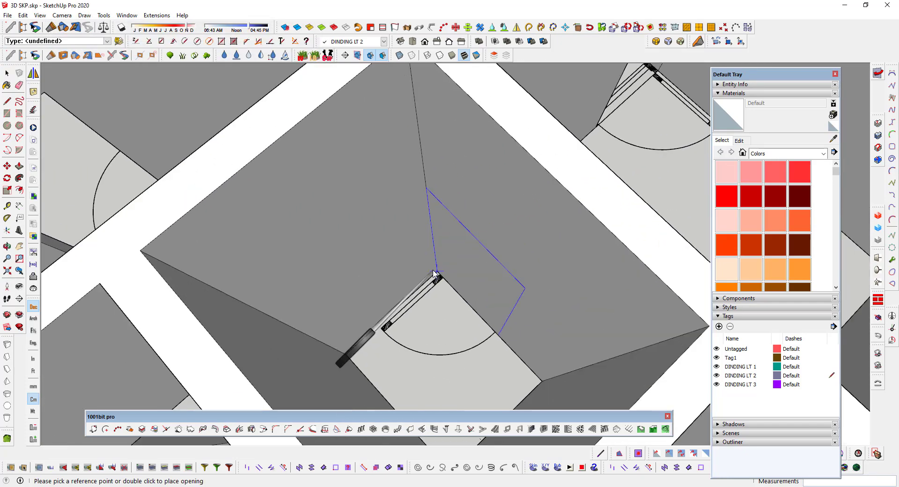
pyautogui.scroll(-2, 511, 287)
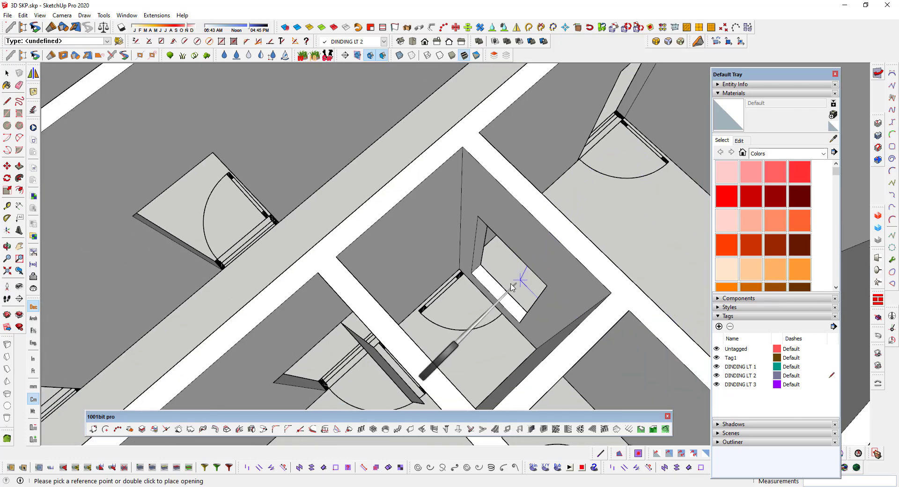
pyautogui.scroll(3, 461, 284)
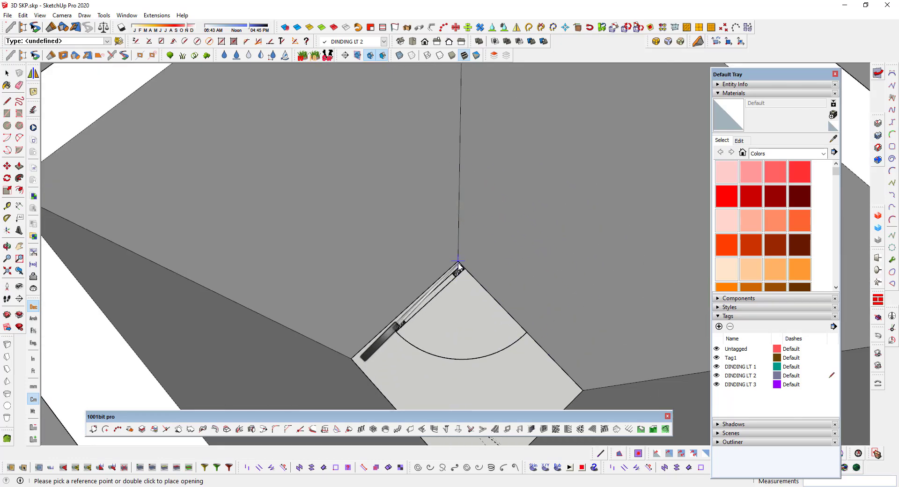
pyautogui.scroll(-2, 480, 276)
pyautogui.moveTo(507, 277); pyautogui.dragTo(457, 267, button='middle')
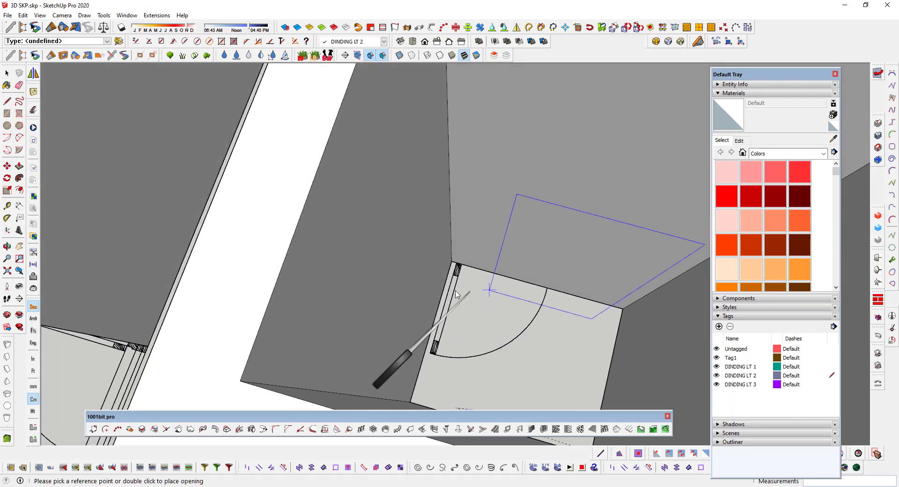
pyautogui.scroll(2, 455, 261)
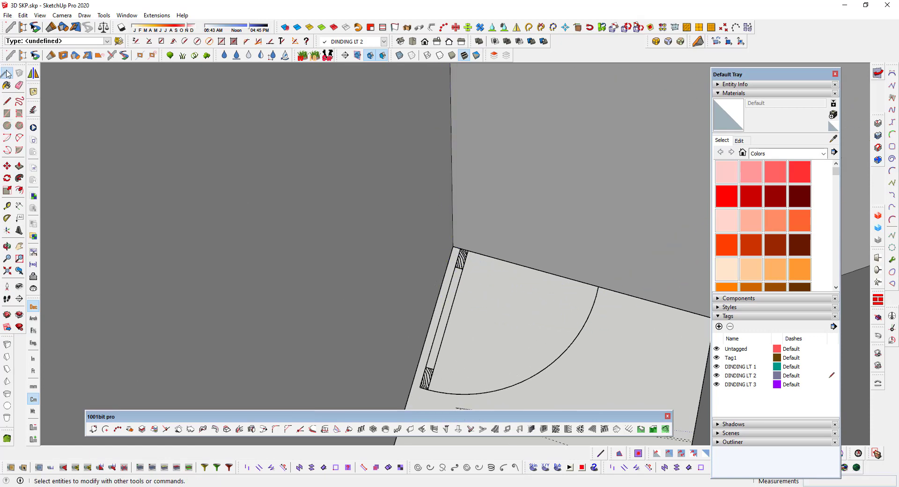
pyautogui.click(421, 429)
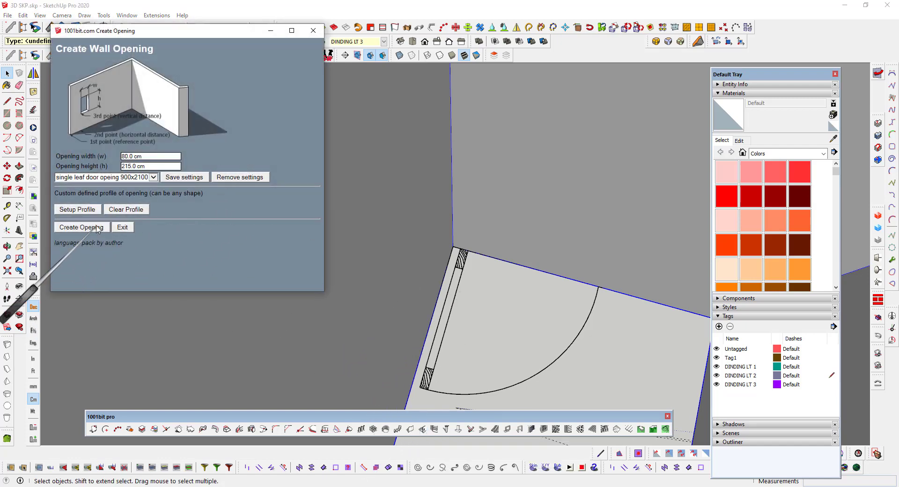
pyautogui.click(81, 227)
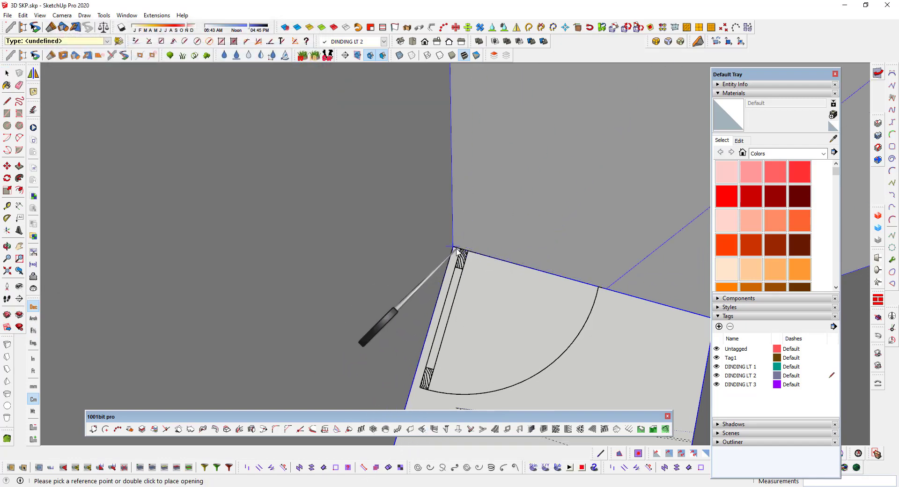
pyautogui.scroll(-2, 456, 251)
pyautogui.scroll(-2, 412, 232)
pyautogui.scroll(-3, 450, 263)
pyautogui.scroll(-3, 491, 258)
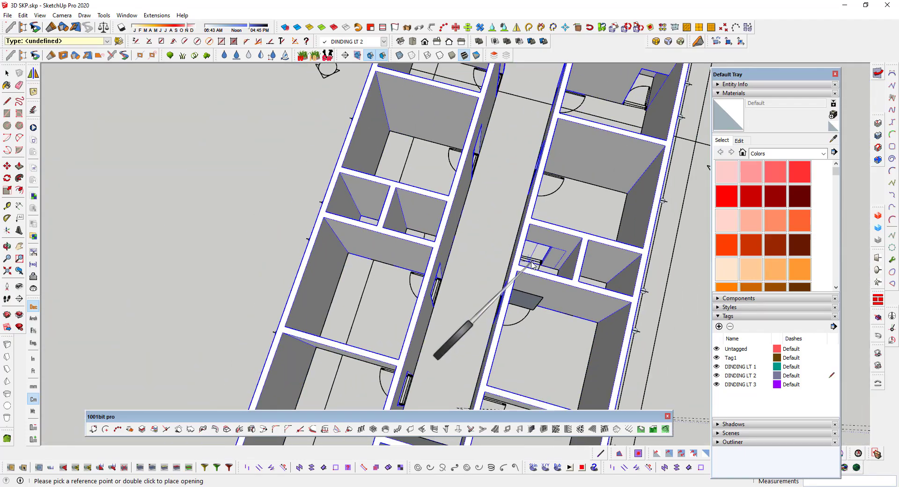
pyautogui.moveTo(532, 264); pyautogui.dragTo(306, 276, button='middle')
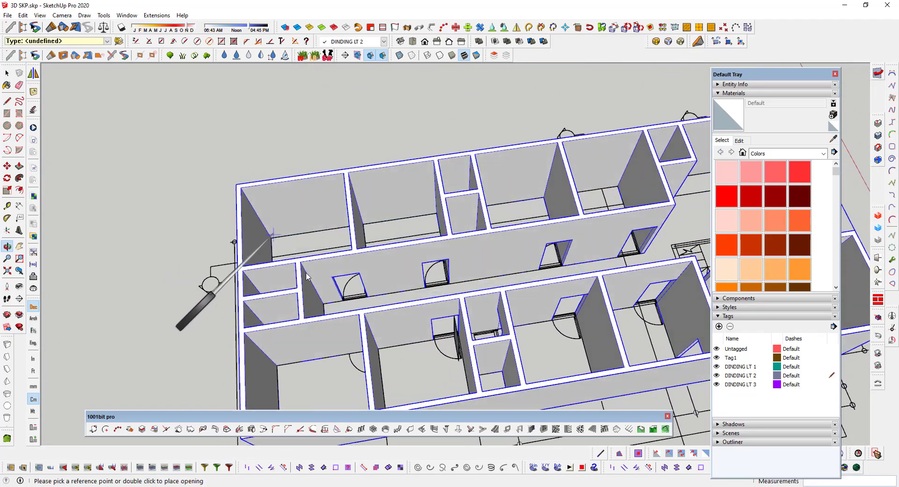
pyautogui.press('space')
pyautogui.scroll(3, 483, 360)
pyautogui.scroll(3, 482, 324)
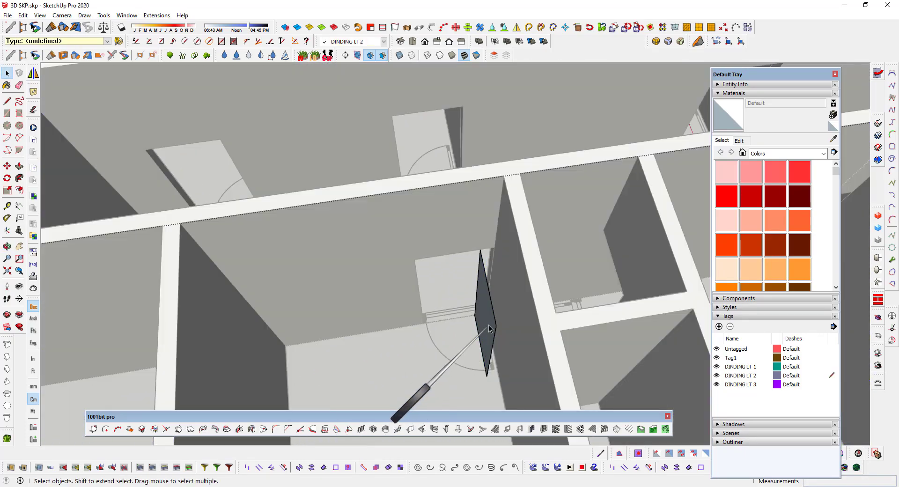
pyautogui.click(488, 325)
pyautogui.scroll(-5, 488, 327)
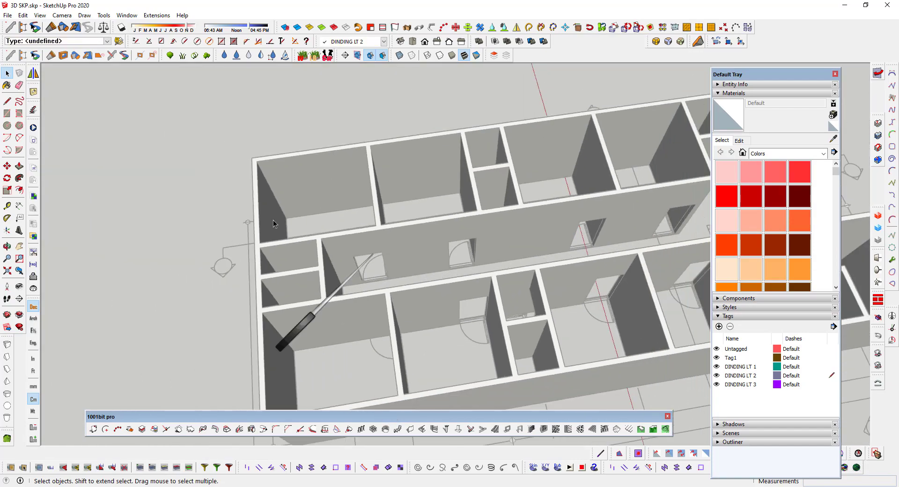
pyautogui.moveTo(111, 206)
pyautogui.mouseDown(button='middle')
pyautogui.moveTo(447, 307)
pyautogui.moveTo(355, 277)
pyautogui.moveTo(329, 319)
pyautogui.moveTo(469, 253)
pyautogui.mouseUp(button='middle')
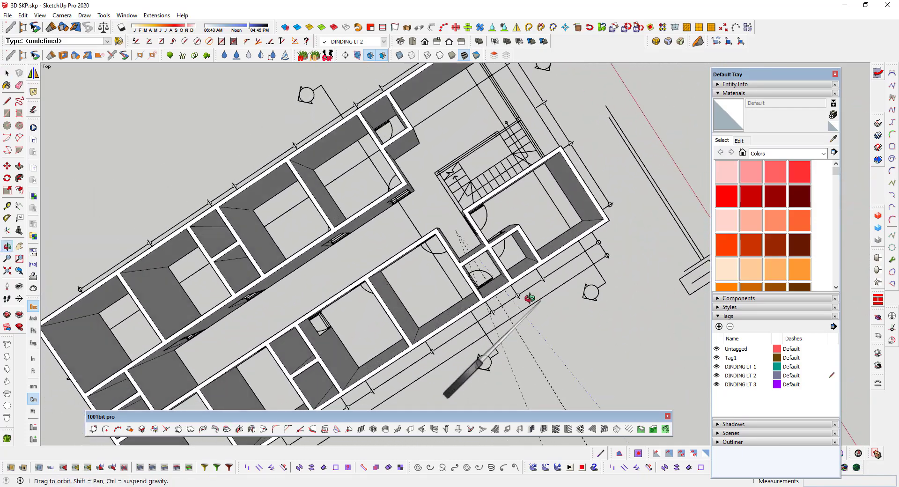
pyautogui.scroll(3, 469, 253)
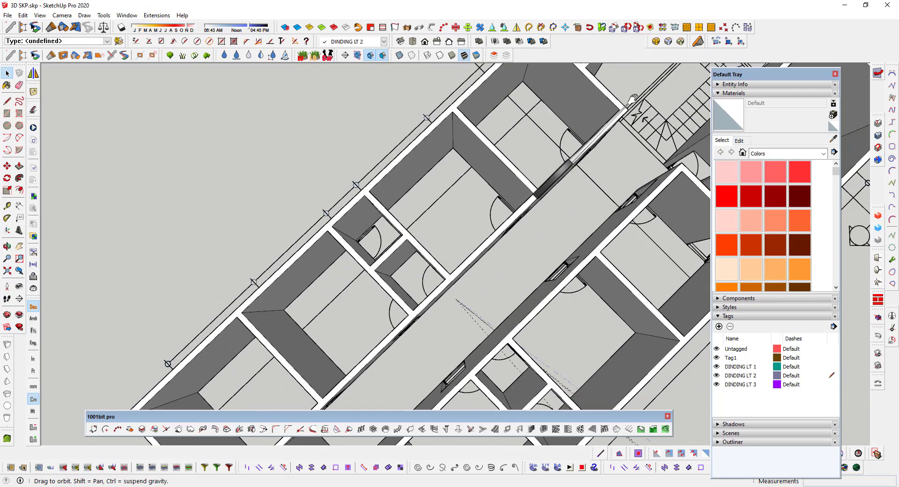
pyautogui.scroll(3, 549, 204)
pyautogui.moveTo(549, 205); pyautogui.dragTo(515, 262, button='middle')
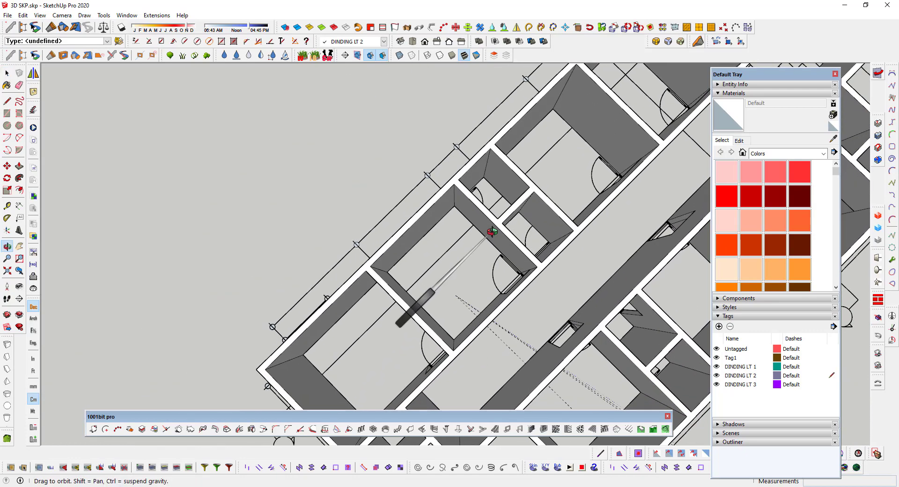
pyautogui.click(426, 429)
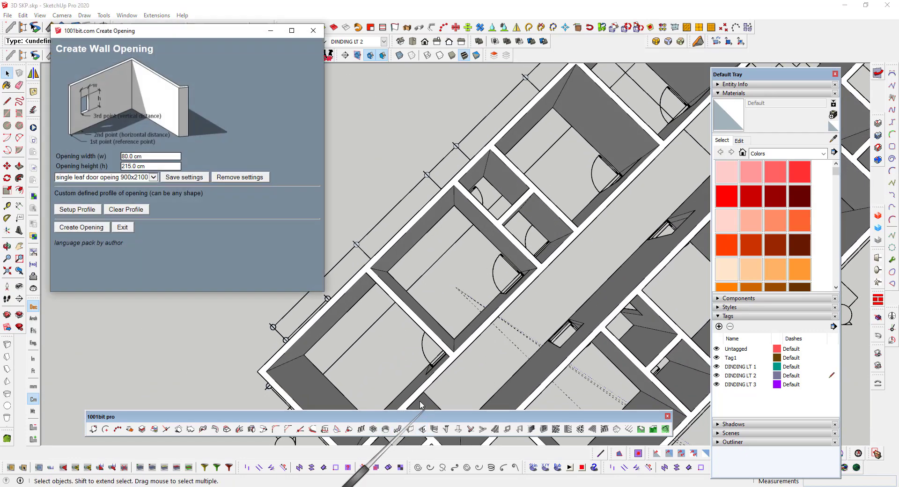
pyautogui.click(89, 228)
pyautogui.scroll(2, 582, 241)
pyautogui.scroll(3, 515, 224)
pyautogui.scroll(2, 505, 215)
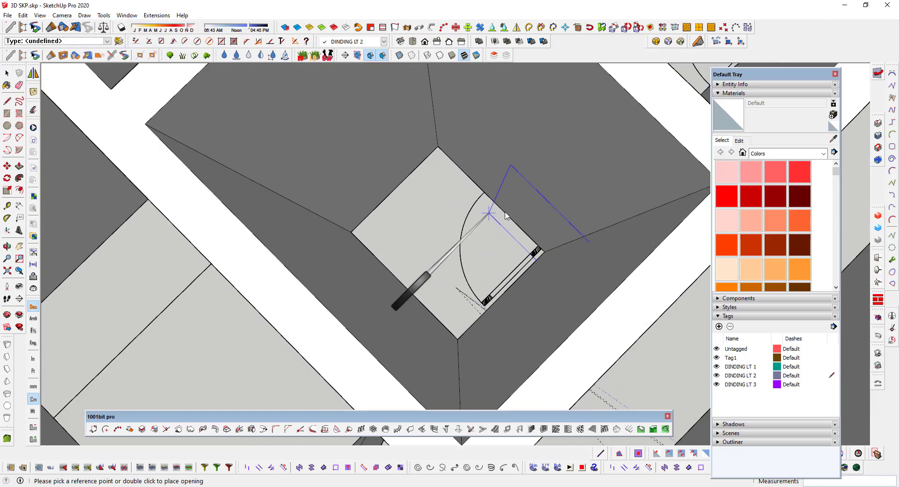
pyautogui.scroll(-3, 506, 215)
pyautogui.moveTo(506, 215)
pyautogui.mouseDown(button='middle')
pyautogui.moveTo(393, 106)
pyautogui.moveTo(378, 284)
pyautogui.mouseUp(button='middle')
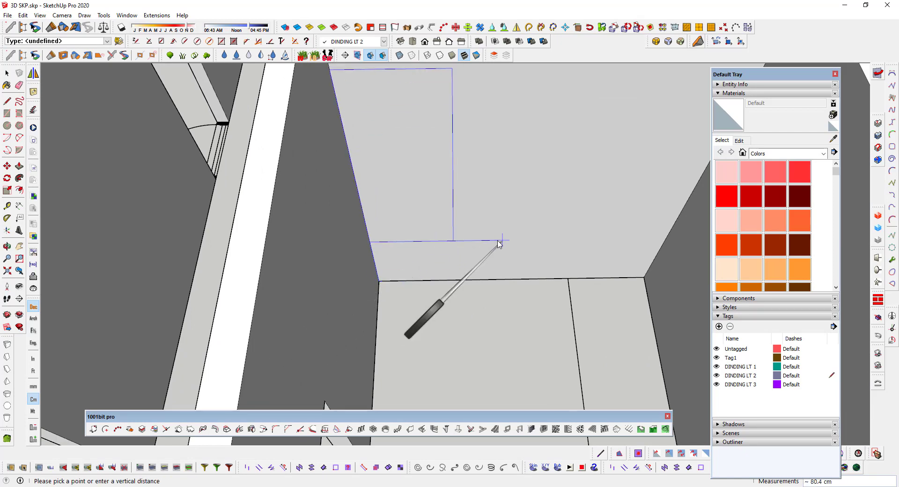
pyautogui.press('Escape')
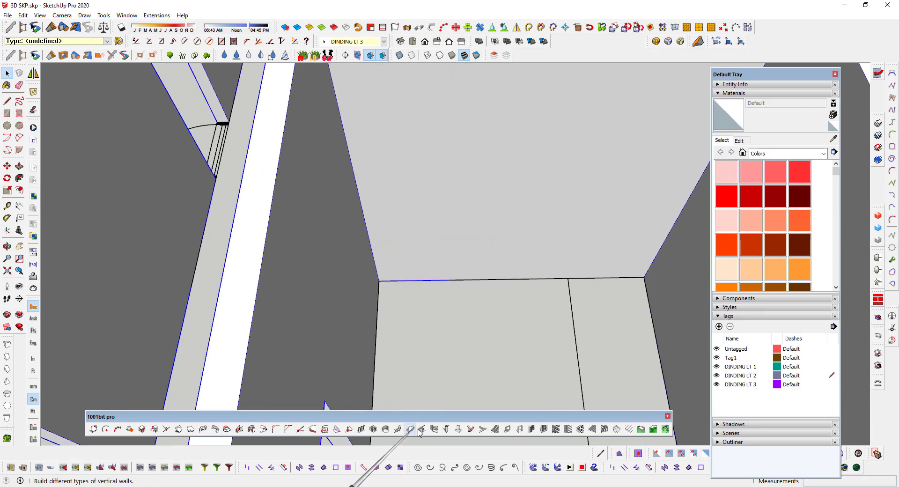
# Start placing another door opening, then zoom and orbit out to the whole floor plan
pyautogui.click(422, 430)
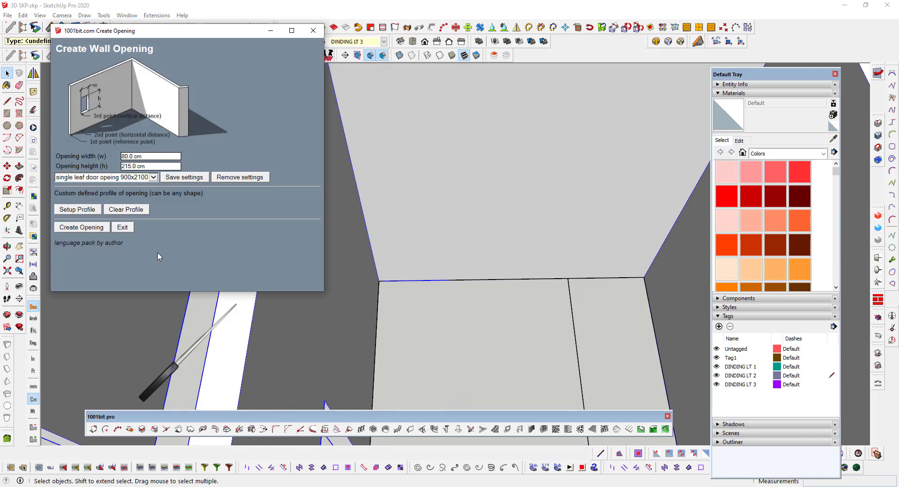
pyautogui.click(95, 231)
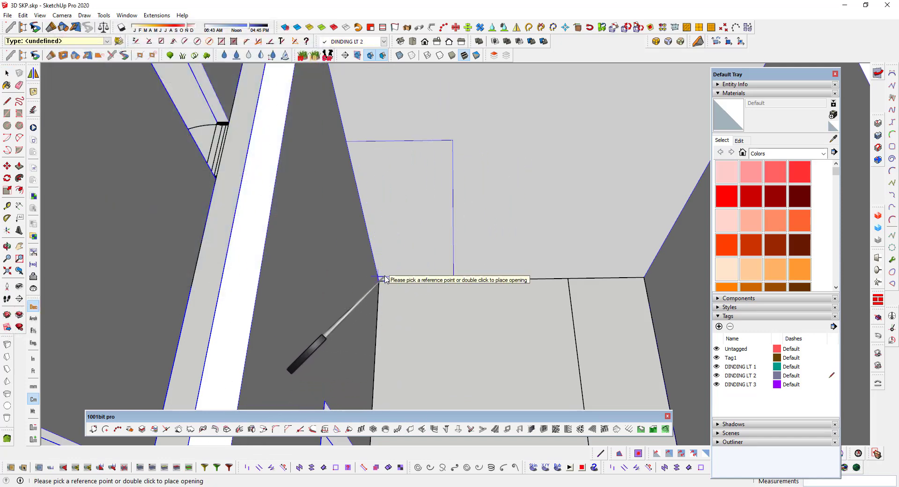
pyautogui.scroll(-3, 538, 232)
pyautogui.scroll(-3, 562, 248)
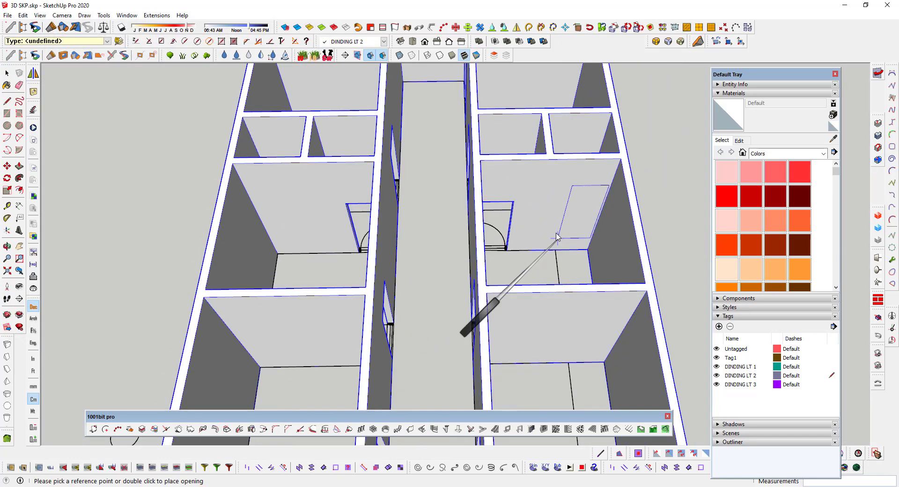
pyautogui.moveTo(562, 248)
pyautogui.mouseDown(button='middle')
pyautogui.moveTo(526, 261)
pyautogui.moveTo(512, 322)
pyautogui.moveTo(501, 281)
pyautogui.moveTo(808, 412)
pyautogui.moveTo(431, 240)
pyautogui.moveTo(483, 293)
pyautogui.mouseUp(button='middle')
pyautogui.scroll(3, 449, 262)
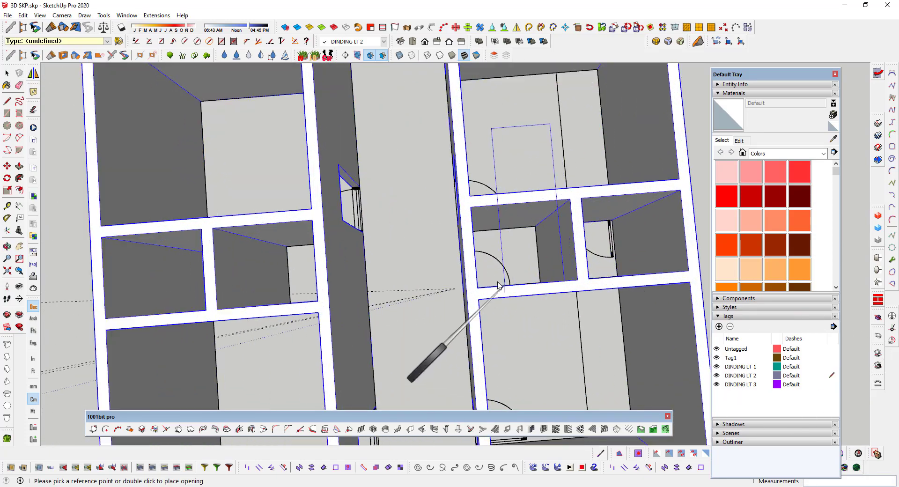
pyautogui.scroll(3, 431, 243)
# Look down on the central corridor from above and shift the floor plan view left
pyautogui.moveTo(421, 211)
pyautogui.mouseDown(button='middle')
pyautogui.moveTo(431, 280)
pyautogui.moveTo(538, 257)
pyautogui.mouseUp(button='middle')
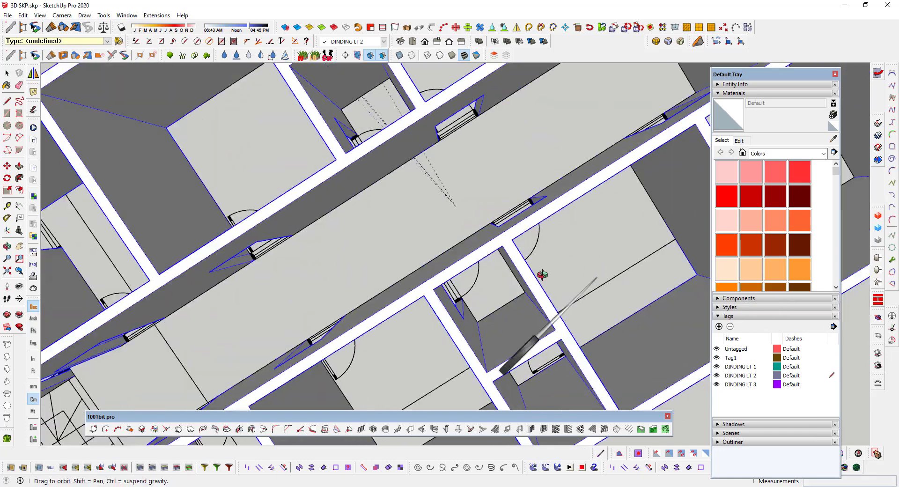
pyautogui.scroll(-3, 552, 261)
pyautogui.moveTo(591, 288)
pyautogui.mouseDown(button='middle')
pyautogui.moveTo(520, 285)
pyautogui.moveTo(601, 327)
pyautogui.moveTo(502, 292)
pyautogui.moveTo(507, 265)
pyautogui.moveTo(449, 187)
pyautogui.moveTo(442, 153)
pyautogui.moveTo(448, 243)
pyautogui.mouseUp(button='middle')
pyautogui.scroll(3, 497, 304)
pyautogui.scroll(-3, 507, 265)
pyautogui.scroll(6, 450, 187)
pyautogui.scroll(2, 448, 243)
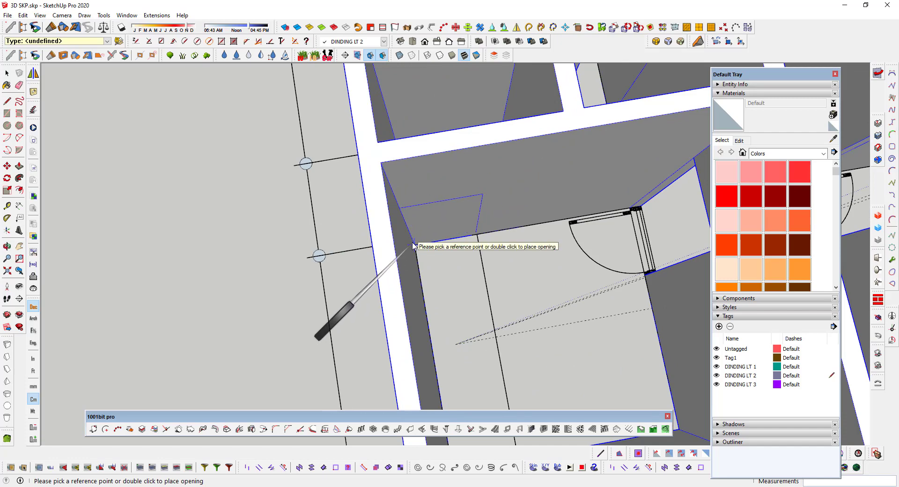
pyautogui.scroll(-4, 514, 240)
pyautogui.scroll(-3, 551, 225)
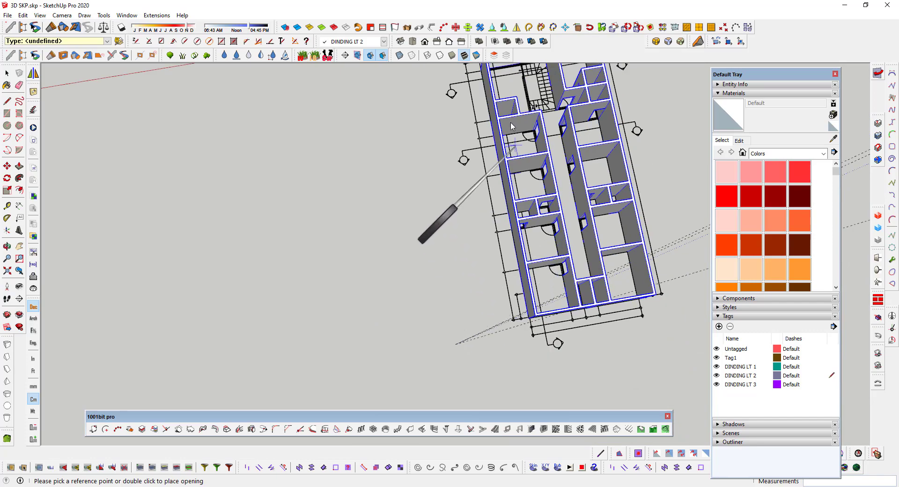
pyautogui.scroll(2, 515, 112)
pyautogui.scroll(3, 505, 118)
# Orbit around the walls, zoom in and cut a door opening into the corner wall
pyautogui.moveTo(504, 118)
pyautogui.mouseDown(button='middle')
pyautogui.moveTo(515, 183)
pyautogui.moveTo(422, 180)
pyautogui.moveTo(370, 106)
pyautogui.mouseUp(button='middle')
pyautogui.scroll(1, 478, 232)
pyautogui.scroll(1, 480, 231)
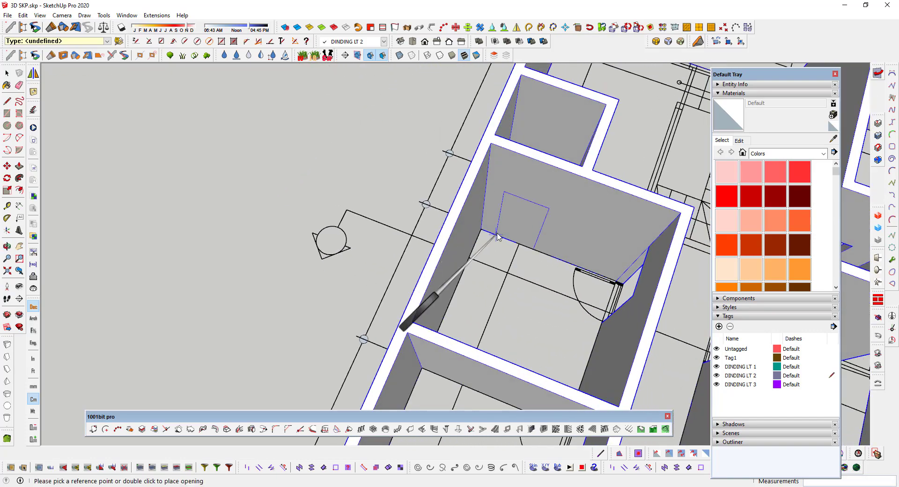
pyautogui.scroll(1, 485, 230)
pyautogui.doubleClick(477, 229)
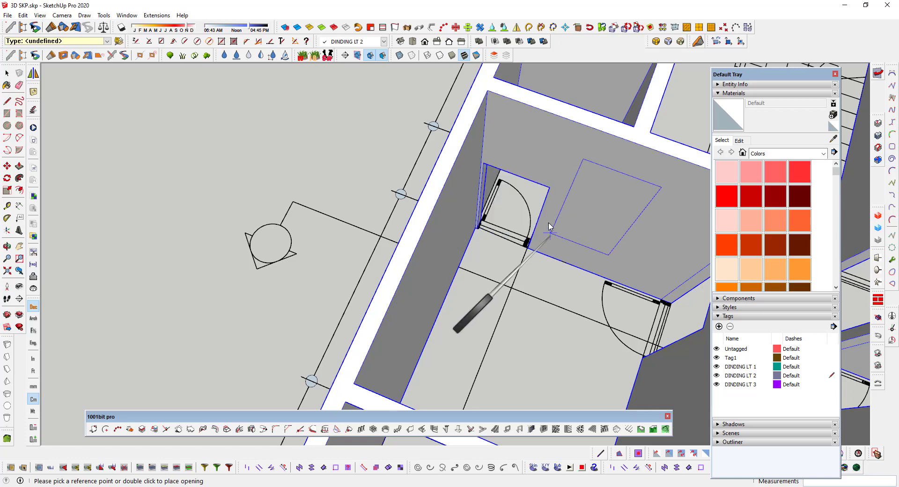
# Zoom in and out, then orbit the building to a new close, angled view of the rooms
pyautogui.scroll(1, 516, 220)
pyautogui.scroll(1, 489, 215)
pyautogui.scroll(2, 480, 234)
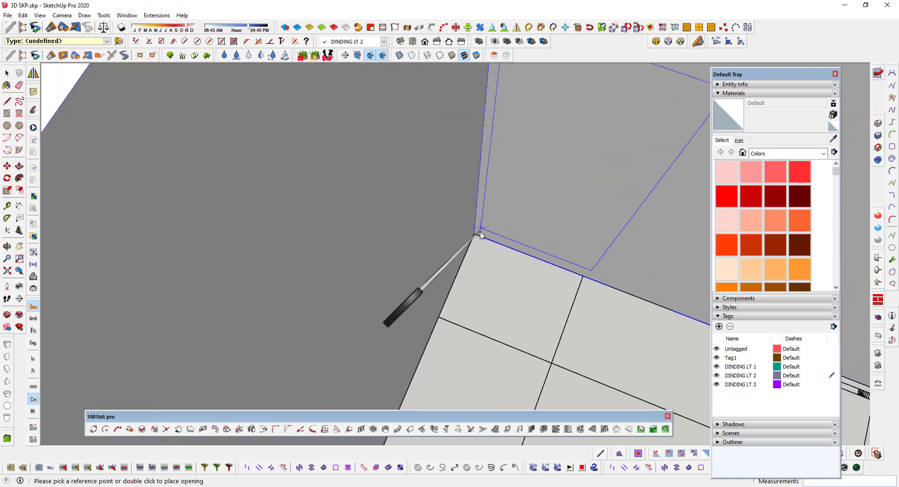
pyautogui.scroll(2, 474, 237)
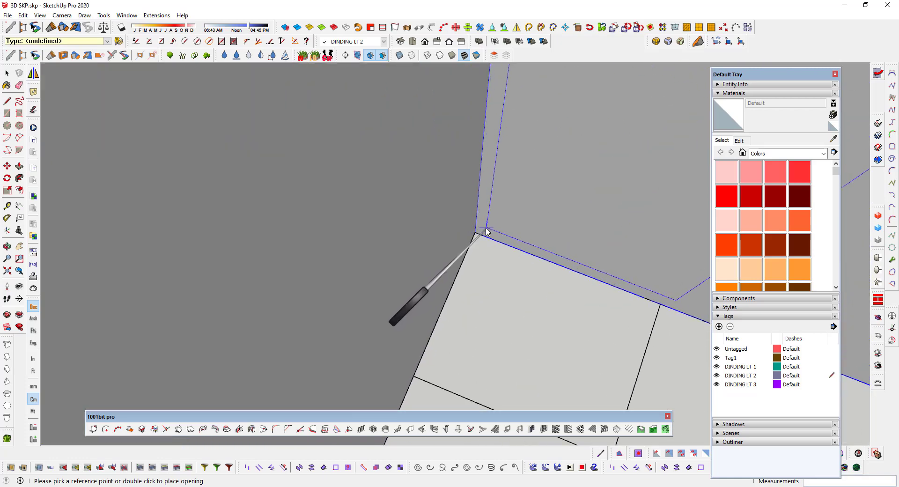
pyautogui.scroll(-1, 480, 229)
pyautogui.scroll(-1, 486, 206)
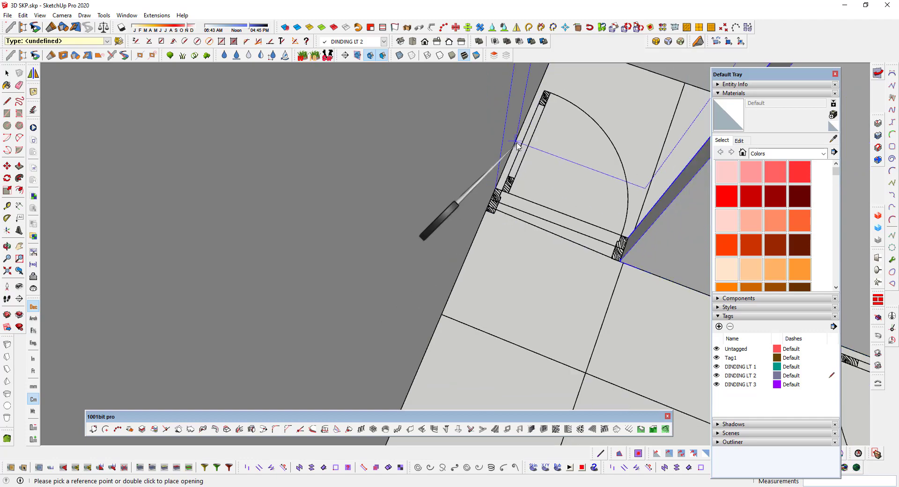
pyautogui.scroll(-1, 494, 183)
pyautogui.scroll(-2, 520, 174)
pyautogui.scroll(-2, 534, 168)
pyautogui.scroll(-2, 539, 174)
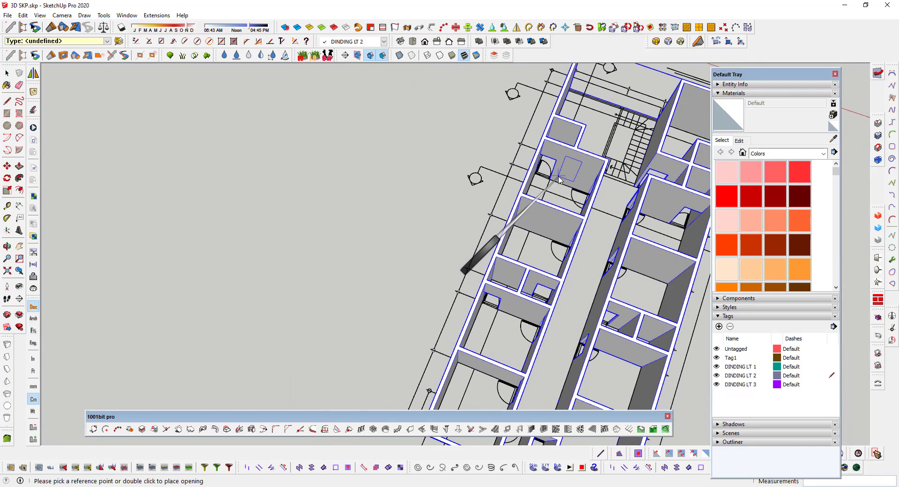
pyautogui.scroll(-2, 543, 187)
pyautogui.scroll(-1, 544, 281)
pyautogui.scroll(3, 544, 302)
pyautogui.scroll(3, 512, 269)
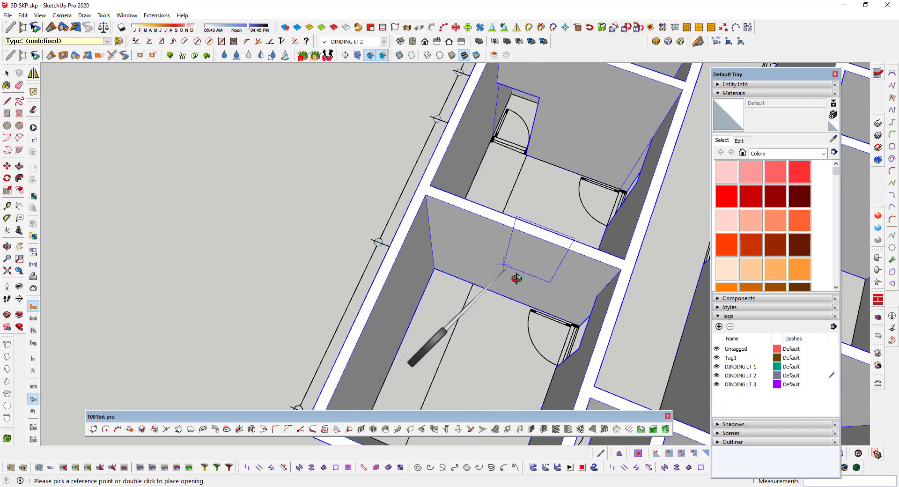
pyautogui.scroll(1, 516, 275)
pyautogui.scroll(2, 538, 262)
pyautogui.scroll(-5, 537, 230)
pyautogui.scroll(-2, 400, 232)
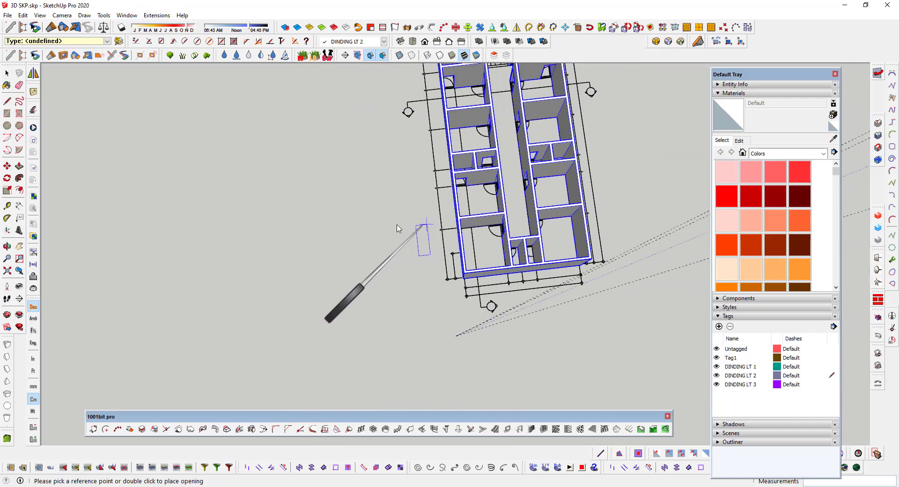
pyautogui.moveTo(362, 215); pyautogui.dragTo(554, 164, button='middle')
# Orbit to another angle of the rooms and switch the walls to X-ray
pyautogui.scroll(3, 401, 196)
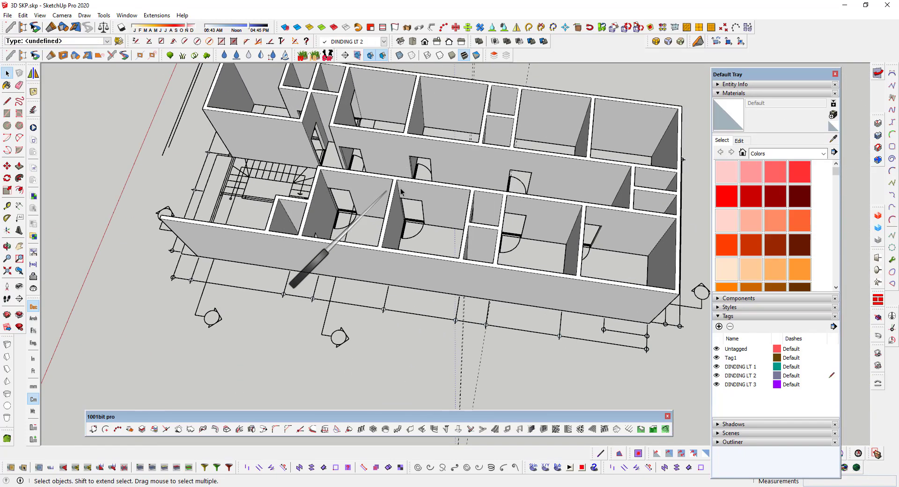
pyautogui.scroll(2, 401, 196)
pyautogui.moveTo(401, 196)
pyautogui.mouseDown(button='middle')
pyautogui.moveTo(411, 217)
pyautogui.moveTo(413, 148)
pyautogui.mouseUp(button='middle')
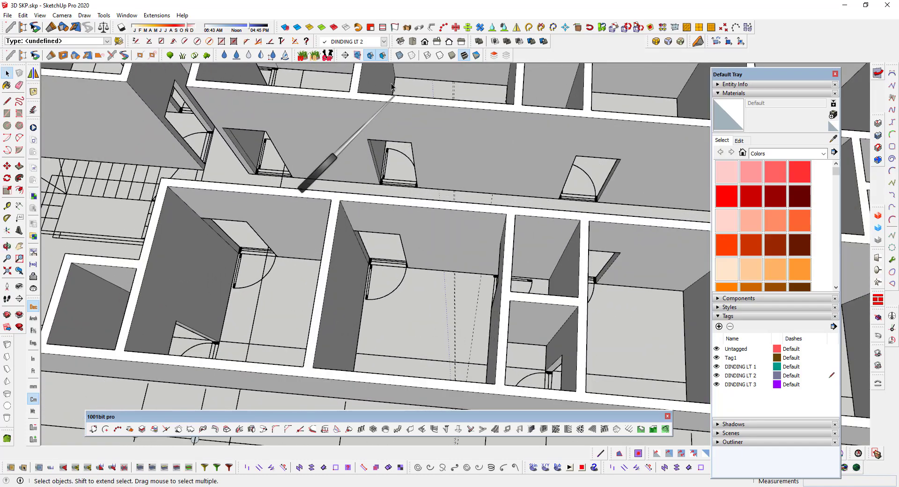
pyautogui.click(399, 55)
pyautogui.scroll(2, 443, 202)
pyautogui.scroll(3, 443, 203)
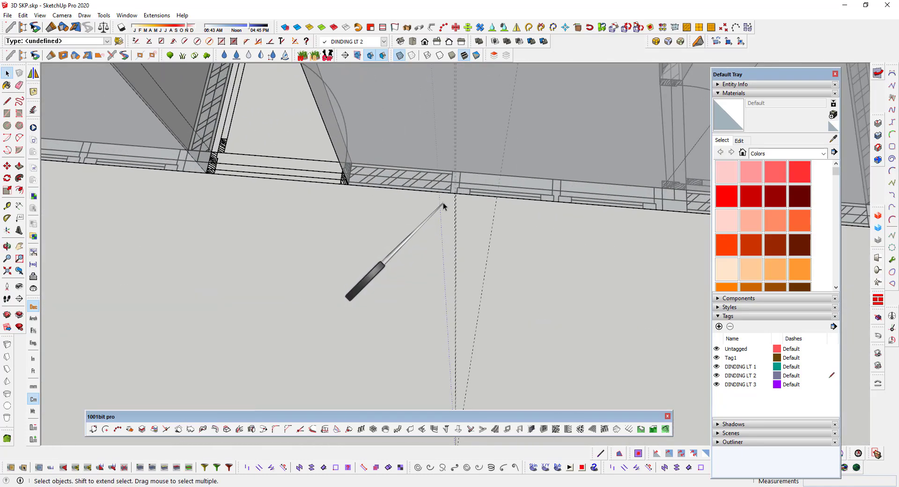
pyautogui.scroll(-1, 443, 202)
pyautogui.scroll(-2, 442, 203)
pyautogui.scroll(-2, 442, 203)
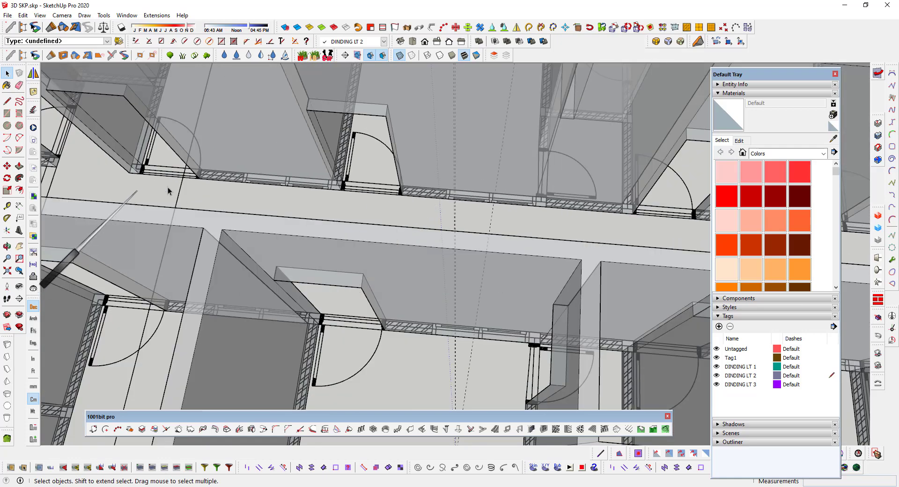
pyautogui.scroll(2, 347, 154)
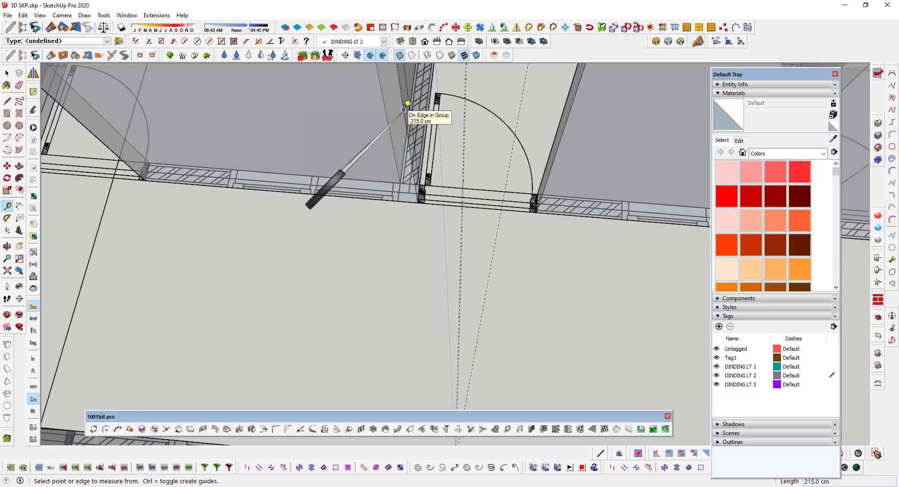
# Tape-measure along the wall beside the door, reading 146.0 cm
pyautogui.click(407, 103)
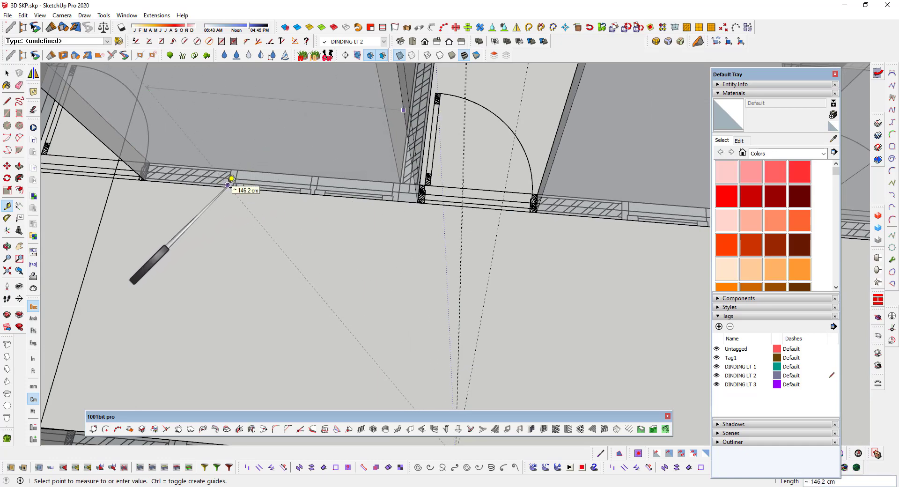
pyautogui.scroll(2, 228, 187)
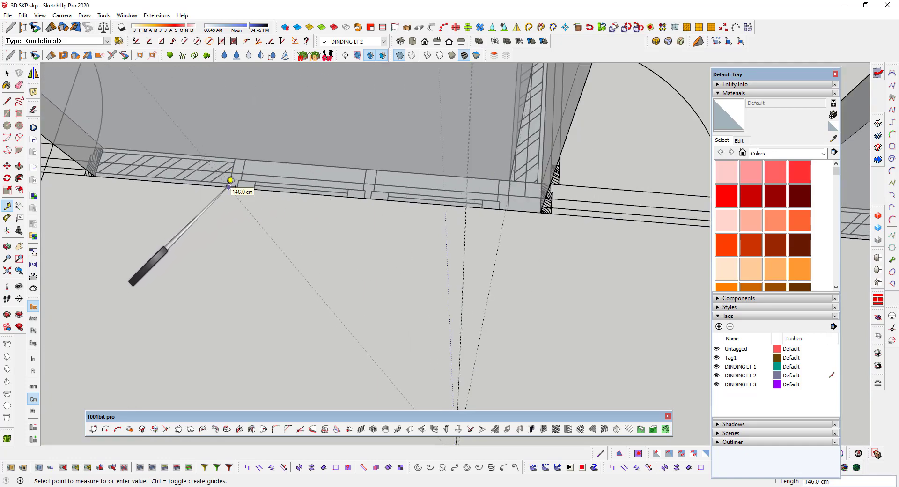
pyautogui.click(228, 187)
pyautogui.scroll(-2, 191, 142)
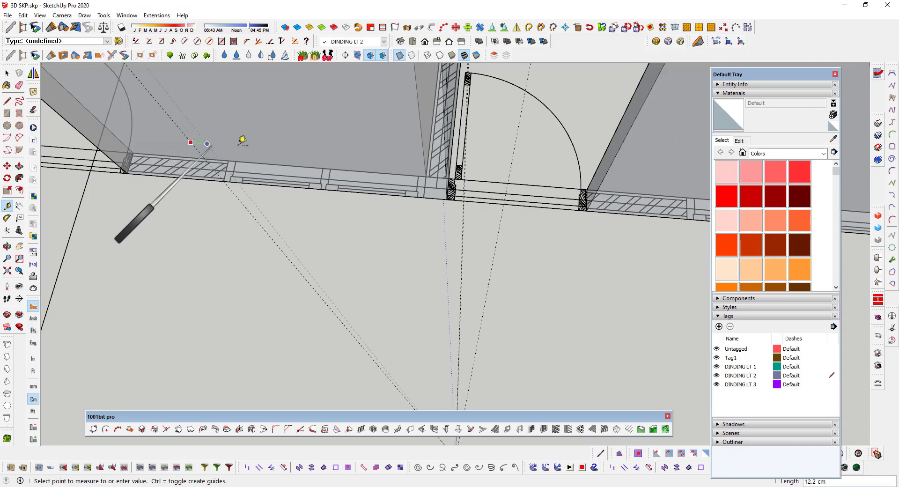
pyautogui.scroll(-2, 315, 151)
# Orbit and zoom around the door opening
pyautogui.moveTo(351, 165)
pyautogui.mouseDown(button='middle')
pyautogui.moveTo(402, 160)
pyautogui.moveTo(412, 195)
pyautogui.mouseUp(button='middle')
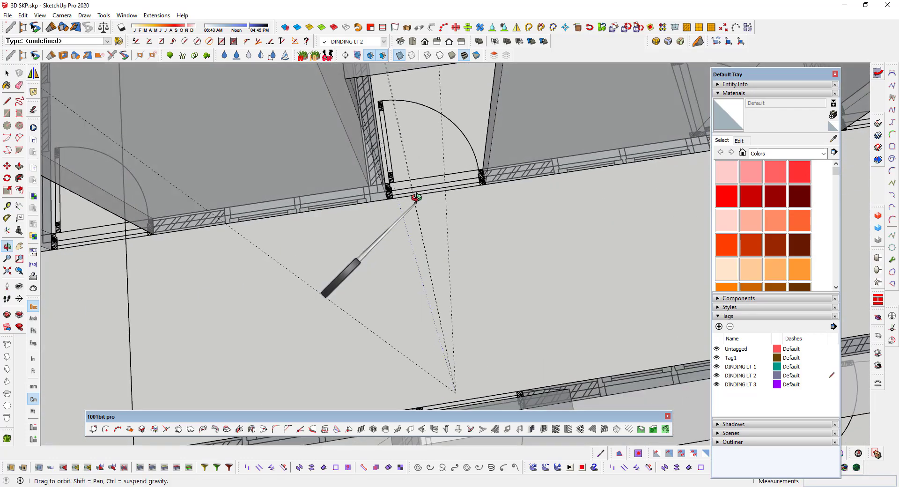
pyautogui.scroll(3, 381, 201)
pyautogui.scroll(2, 376, 197)
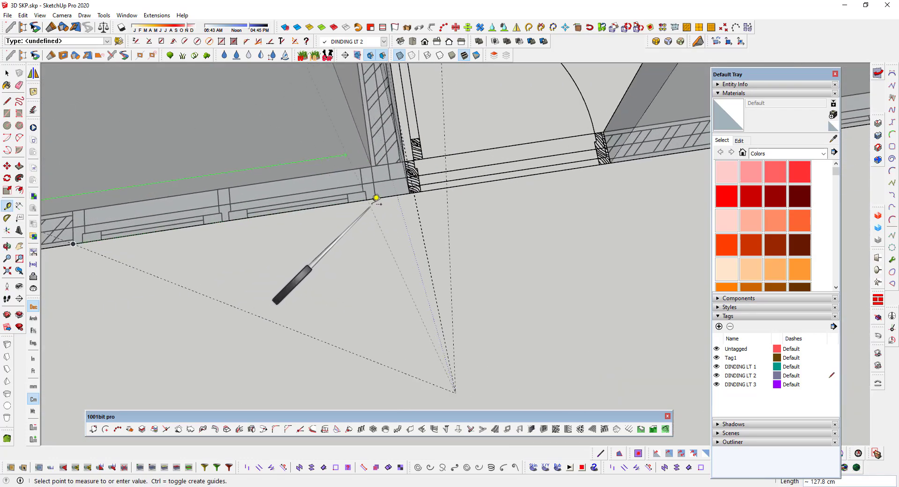
pyautogui.scroll(-2, 487, 205)
pyautogui.scroll(-2, 576, 204)
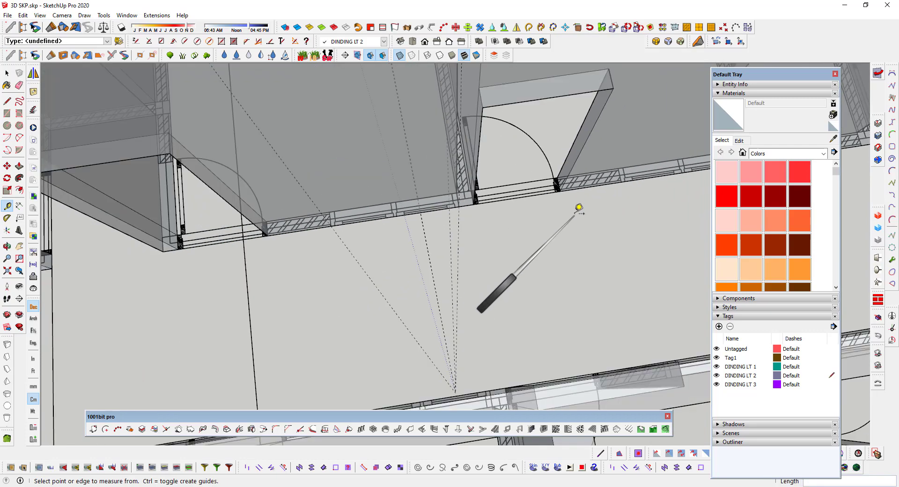
pyautogui.scroll(-2, 317, 104)
# Turn X-ray off so the walls are solid, and zoom in on the window
pyautogui.click(399, 55)
pyautogui.scroll(-2, 482, 171)
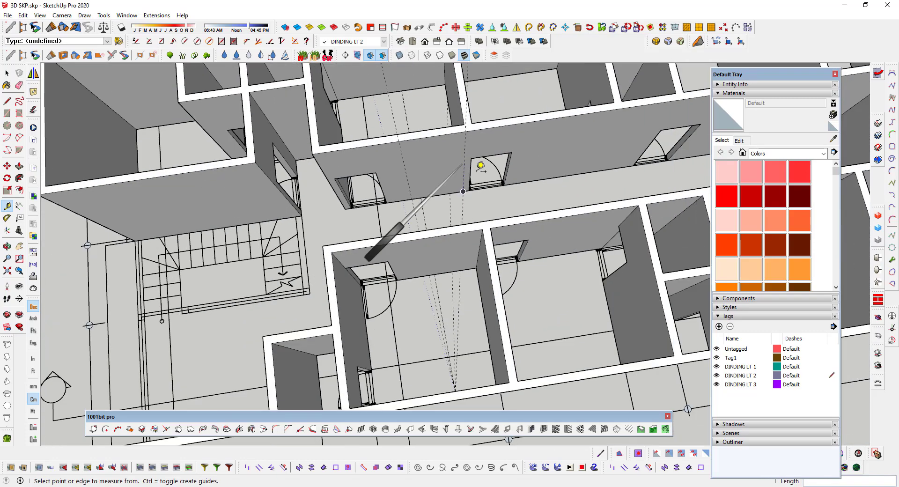
pyautogui.scroll(-3, 426, 161)
pyautogui.scroll(-2, 311, 144)
pyautogui.scroll(-1, 345, 145)
pyautogui.scroll(1, 356, 160)
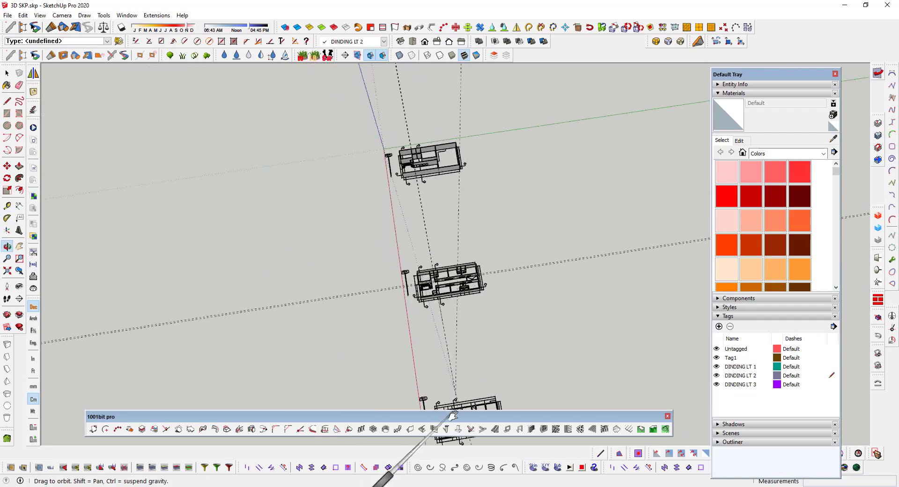
pyautogui.scroll(2, 443, 283)
pyautogui.scroll(2, 427, 251)
pyautogui.scroll(3, 420, 224)
pyautogui.scroll(2, 515, 218)
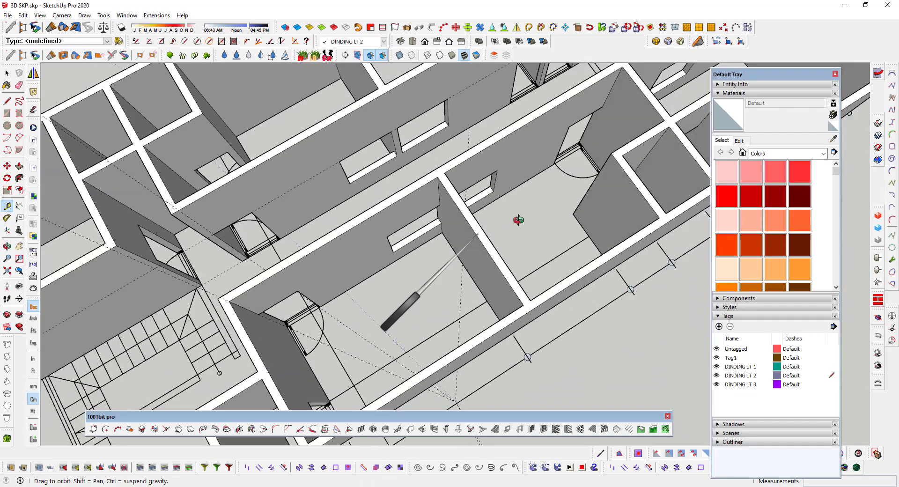
pyautogui.scroll(2, 301, 215)
pyautogui.scroll(2, 515, 323)
pyautogui.scroll(2, 372, 345)
pyautogui.scroll(2, 372, 345)
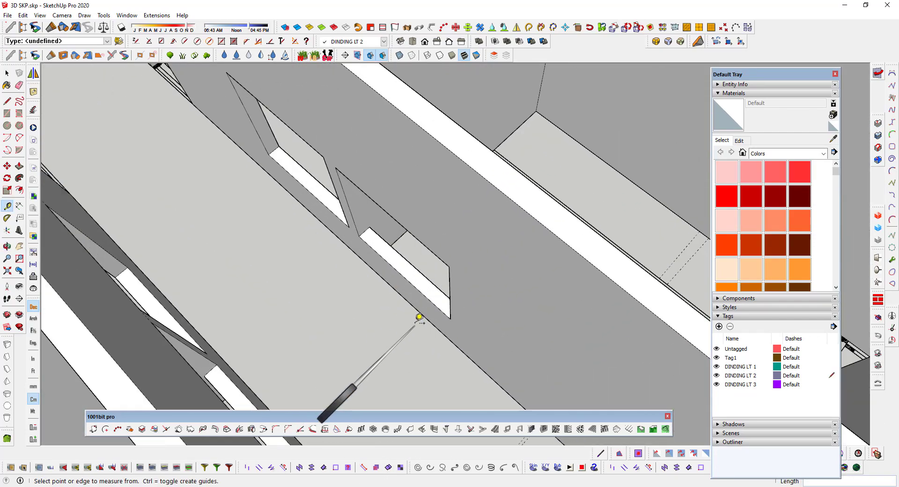
pyautogui.scroll(2, 419, 314)
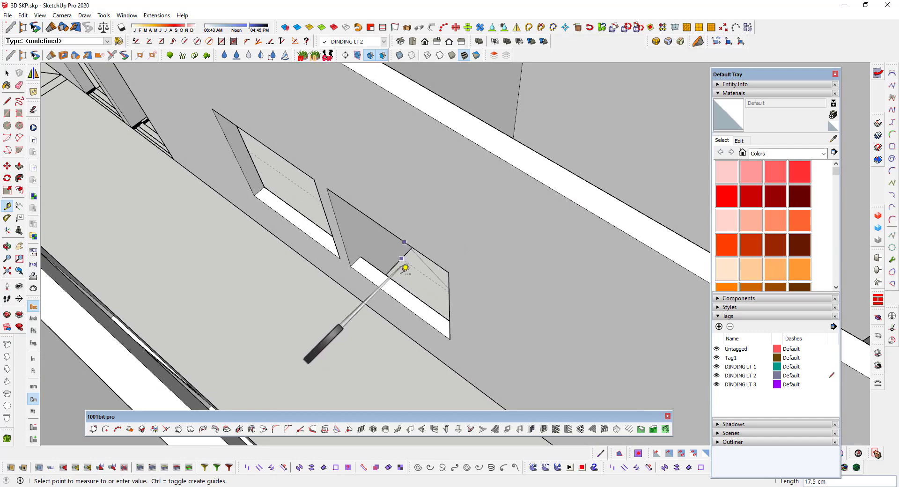
# Finish the tape measurement across the window opening (173.0 cm)
pyautogui.click(405, 294)
pyautogui.scroll(-2, 406, 295)
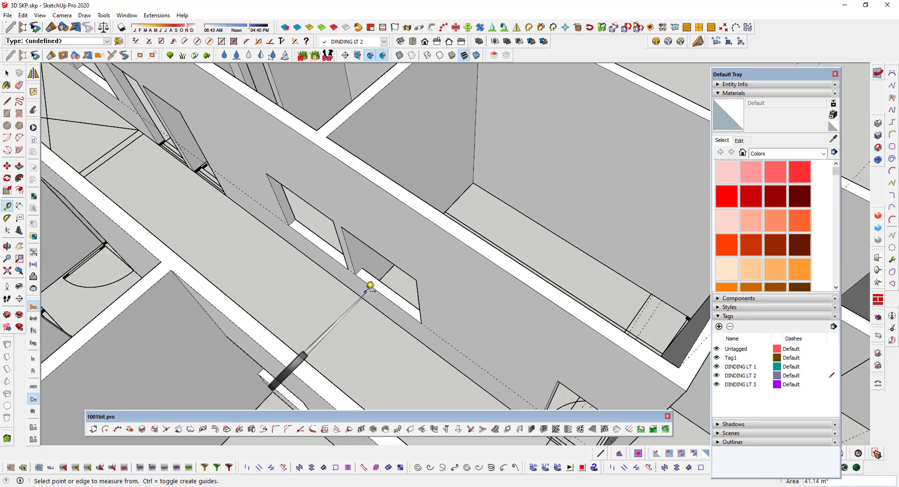
pyautogui.scroll(-3, 405, 295)
pyautogui.scroll(-3, 406, 294)
pyautogui.scroll(-2, 412, 290)
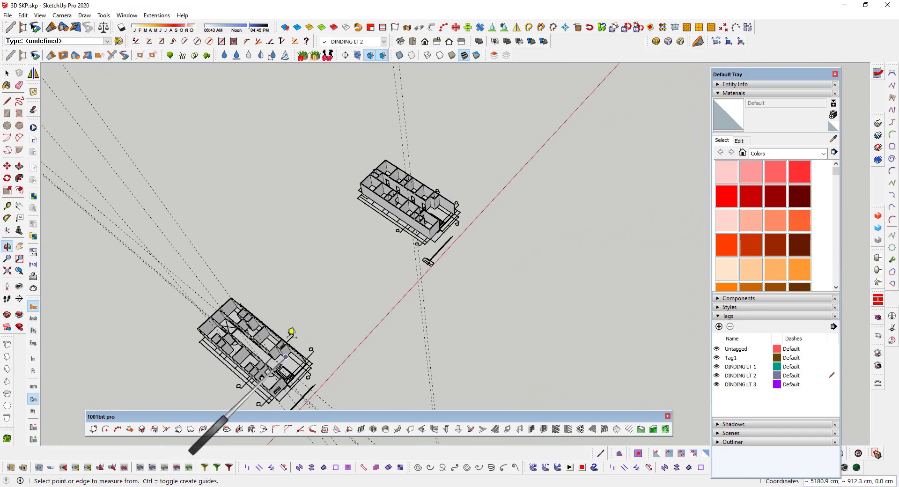
pyautogui.scroll(3, 446, 177)
pyautogui.scroll(3, 474, 213)
# Orbit and zoom to look down into the rooms and reveal the stairs
pyautogui.moveTo(474, 213)
pyautogui.mouseDown(button='middle')
pyautogui.moveTo(369, 204)
pyautogui.moveTo(402, 215)
pyautogui.moveTo(406, 182)
pyautogui.mouseUp(button='middle')
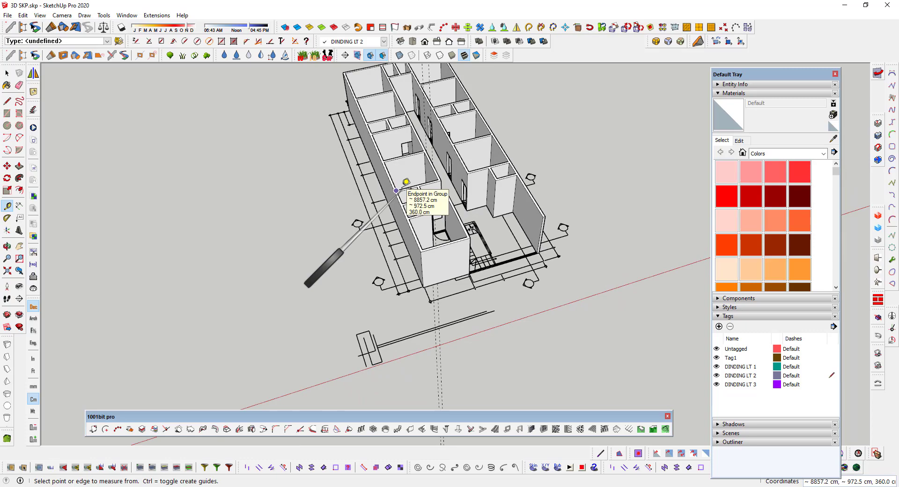
pyautogui.moveTo(411, 198)
pyautogui.mouseDown(button='middle')
pyautogui.moveTo(321, 187)
pyautogui.moveTo(498, 141)
pyautogui.mouseUp(button='middle')
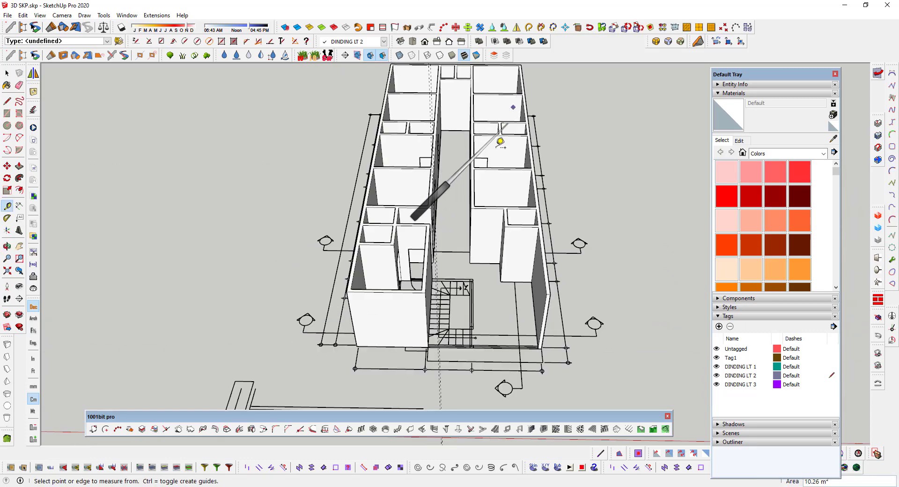
pyautogui.scroll(3, 396, 167)
pyautogui.scroll(3, 363, 181)
pyautogui.scroll(1, 363, 180)
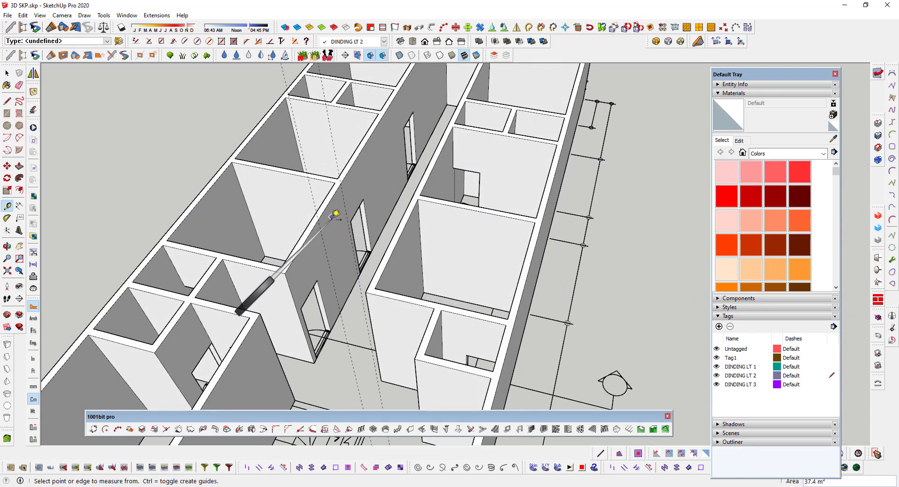
pyautogui.scroll(1, 319, 271)
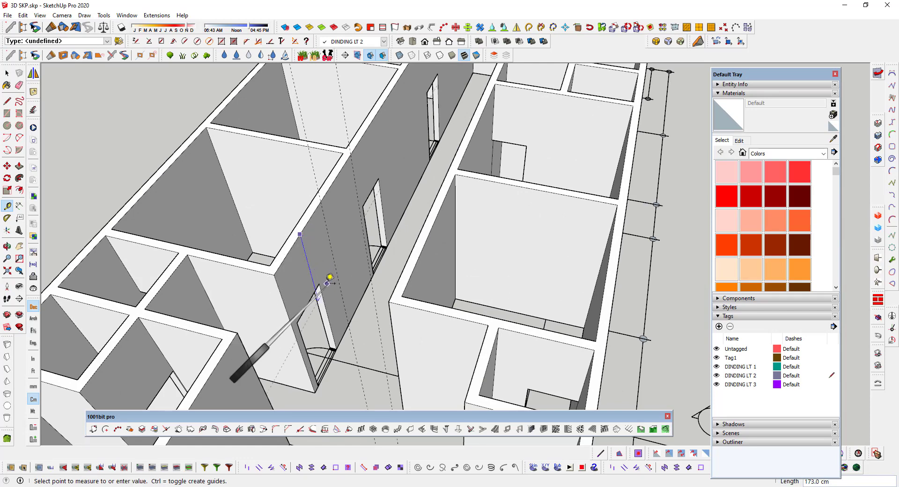
pyautogui.scroll(-2, 334, 277)
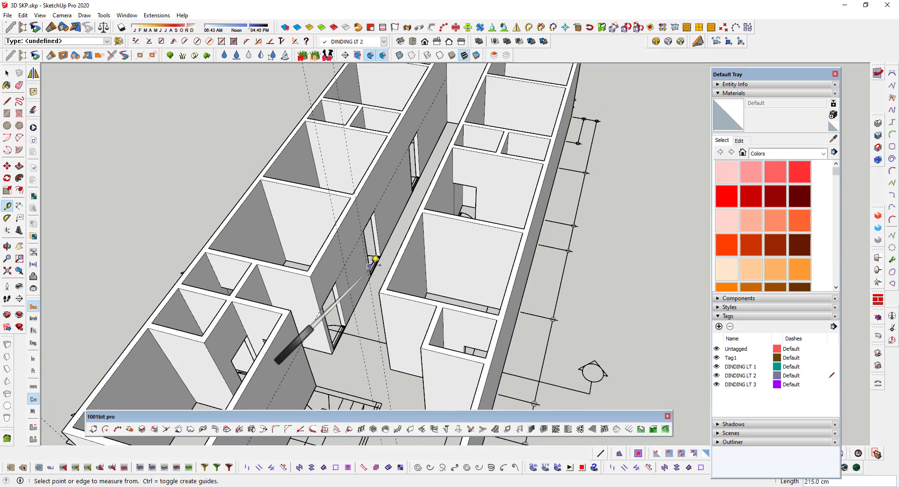
pyautogui.moveTo(375, 258); pyautogui.dragTo(377, 258, button='middle')
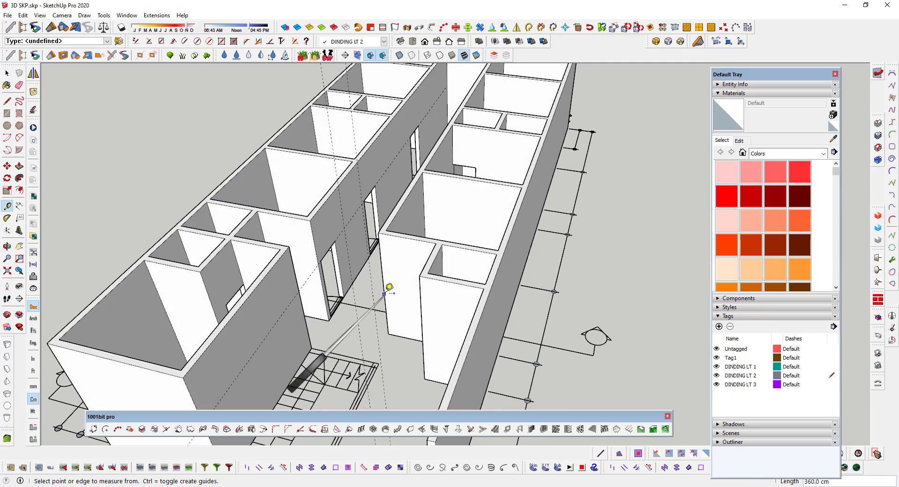